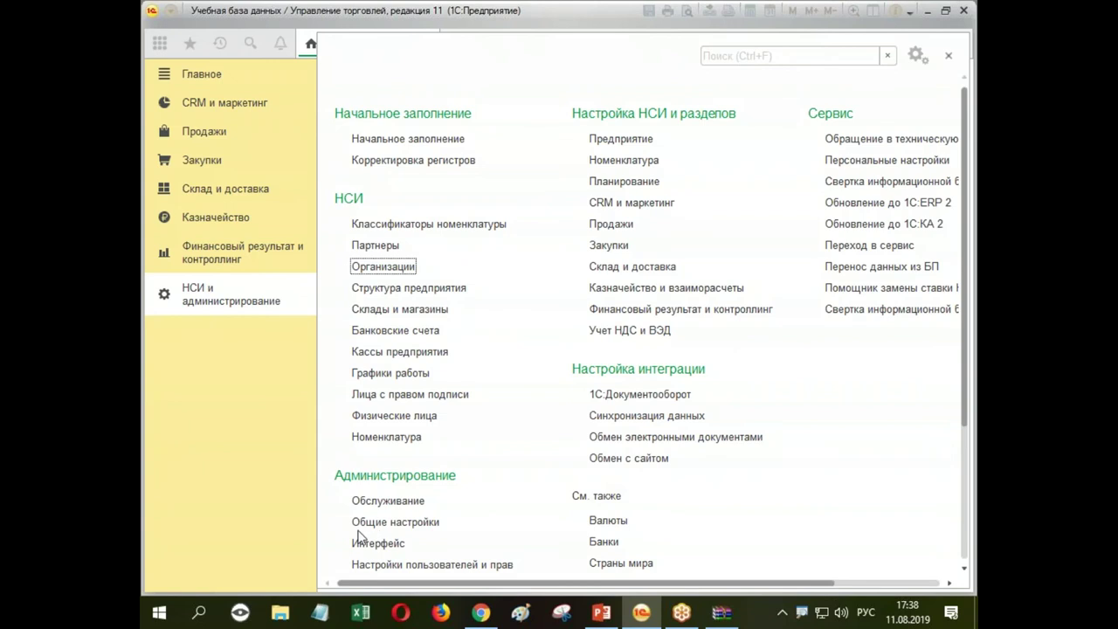
Step: Open the Ксерокс item card from the Офисная техника group of the Номенклатура list
left_click(371, 437)
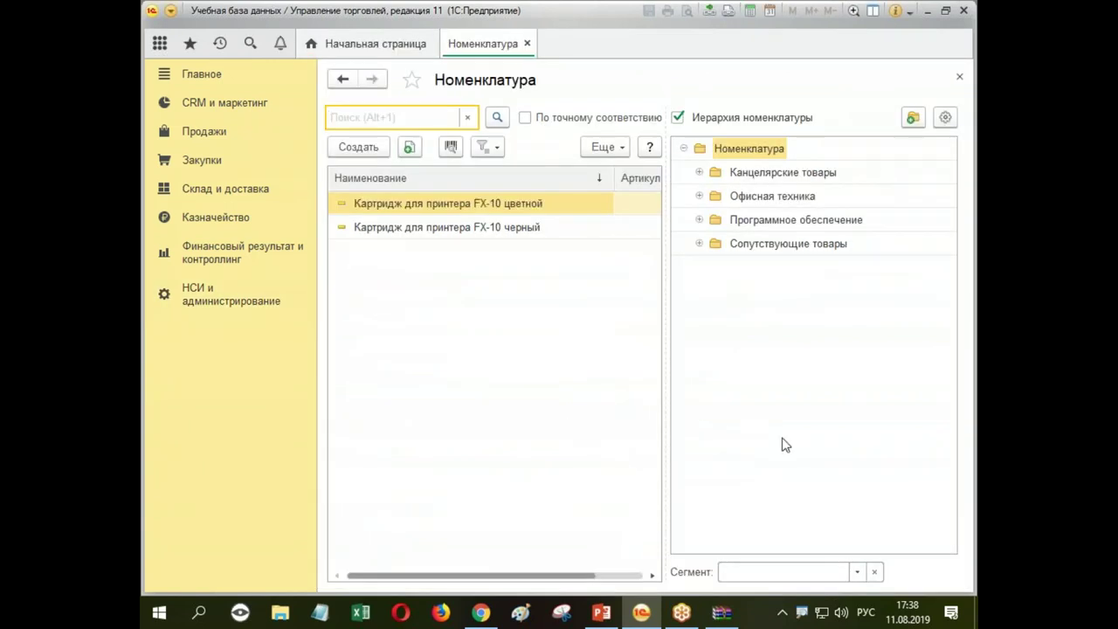
left_click(756, 218)
left_click(740, 195)
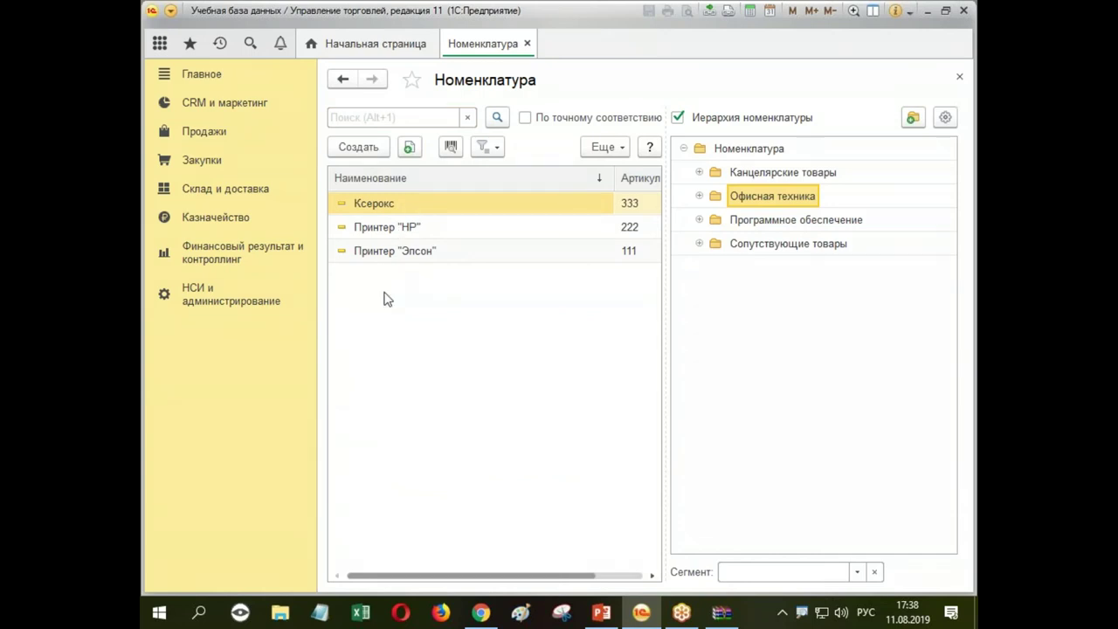
left_click(365, 209)
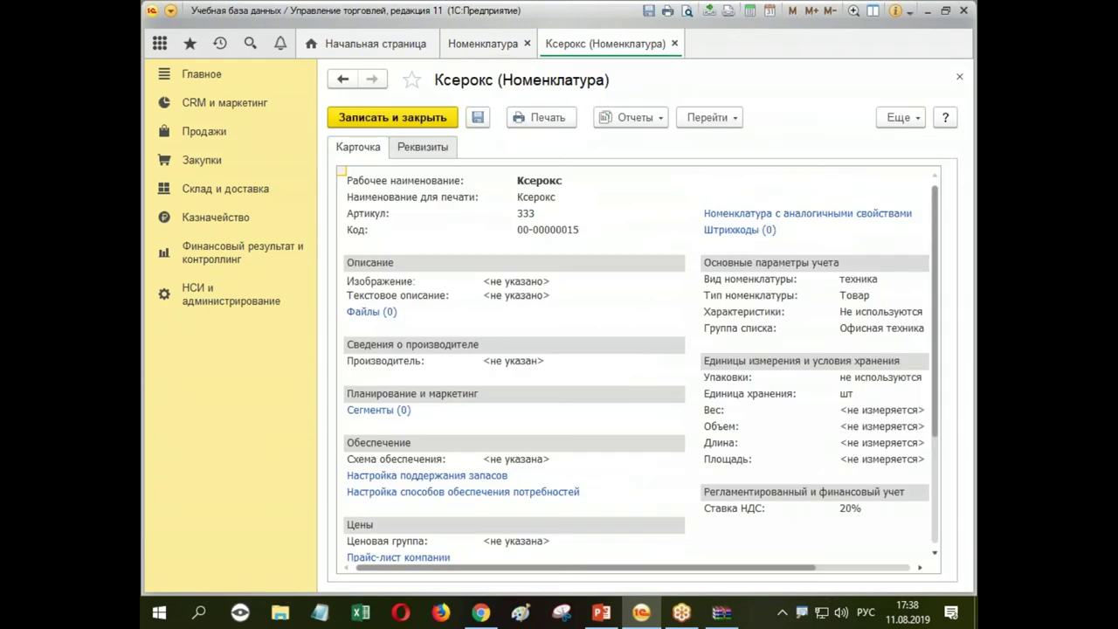
Step: Enable Упаковки for the Ксерокс item with Индивидуальный набор, and save and close the card
left_click(870, 381)
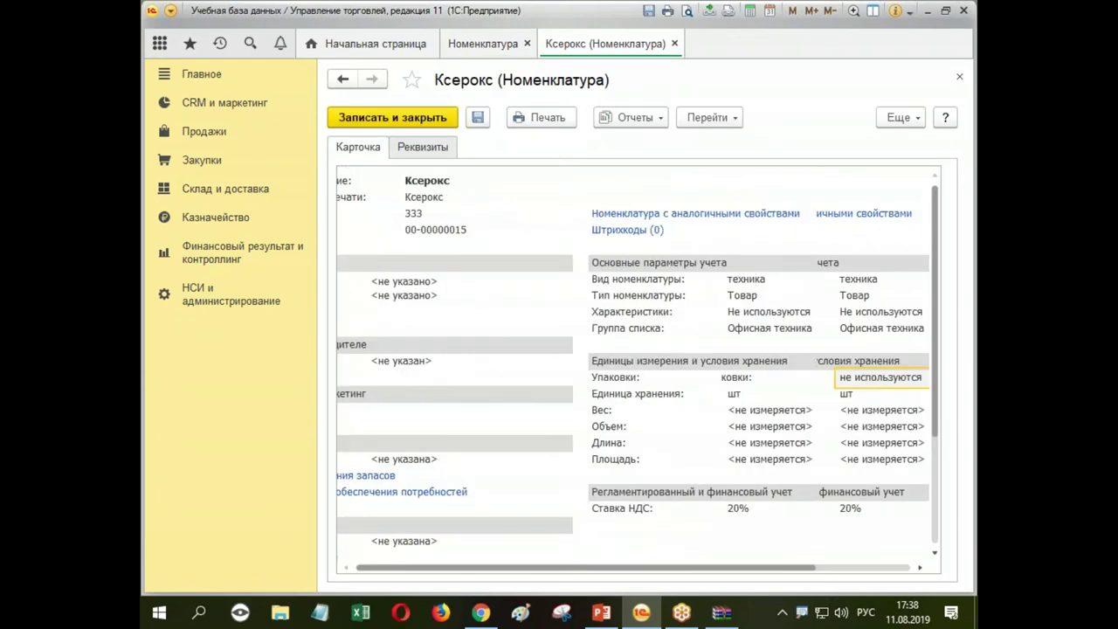
left_click(654, 332)
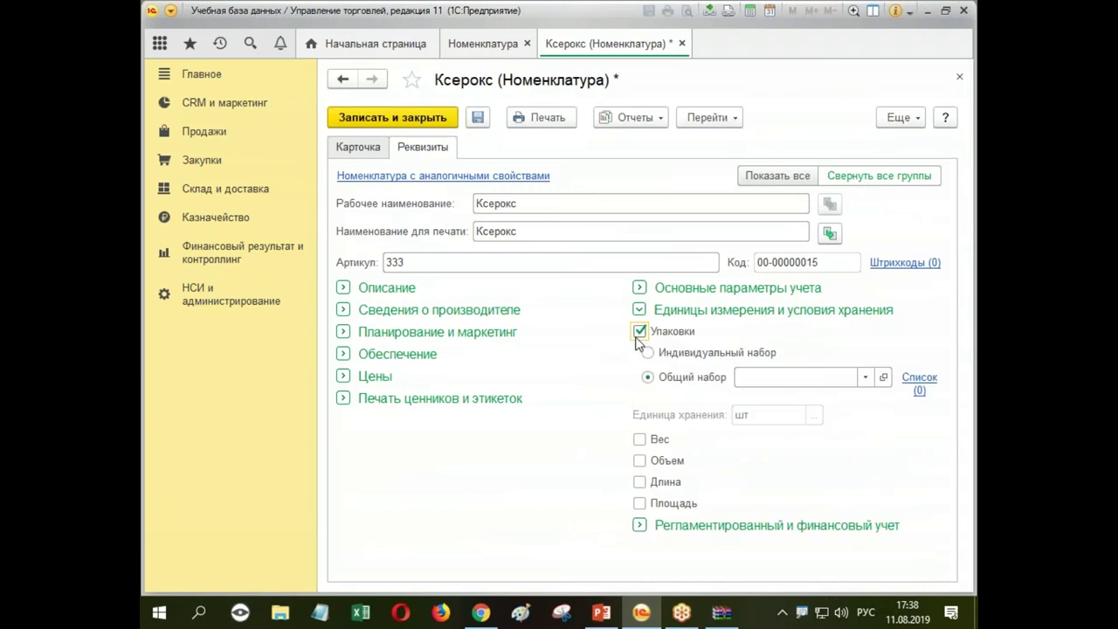
left_click(656, 352)
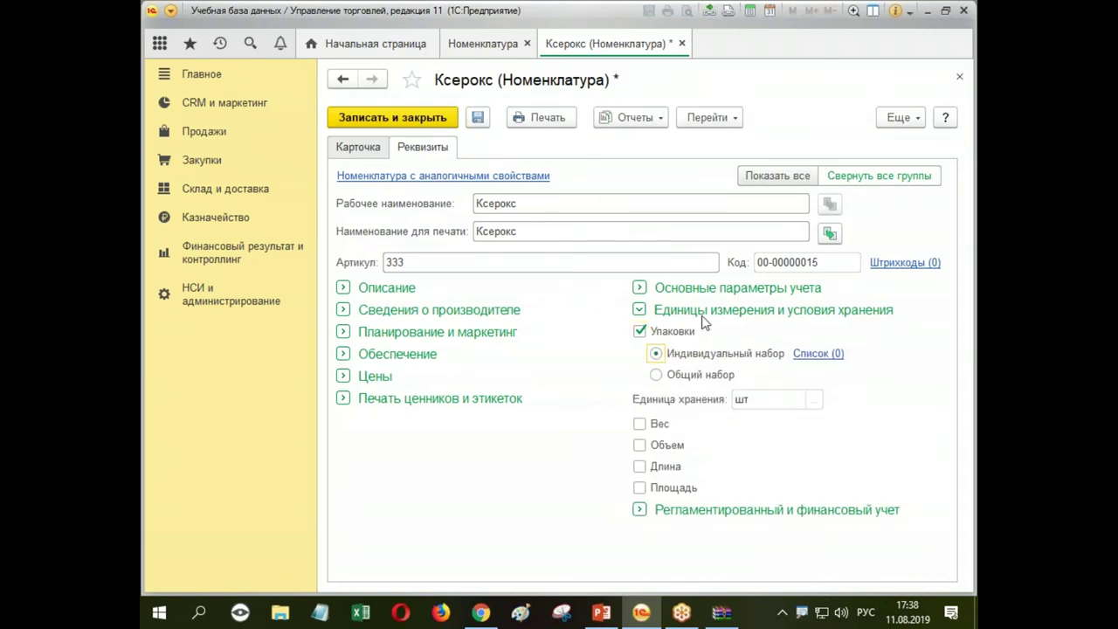
left_click(416, 117)
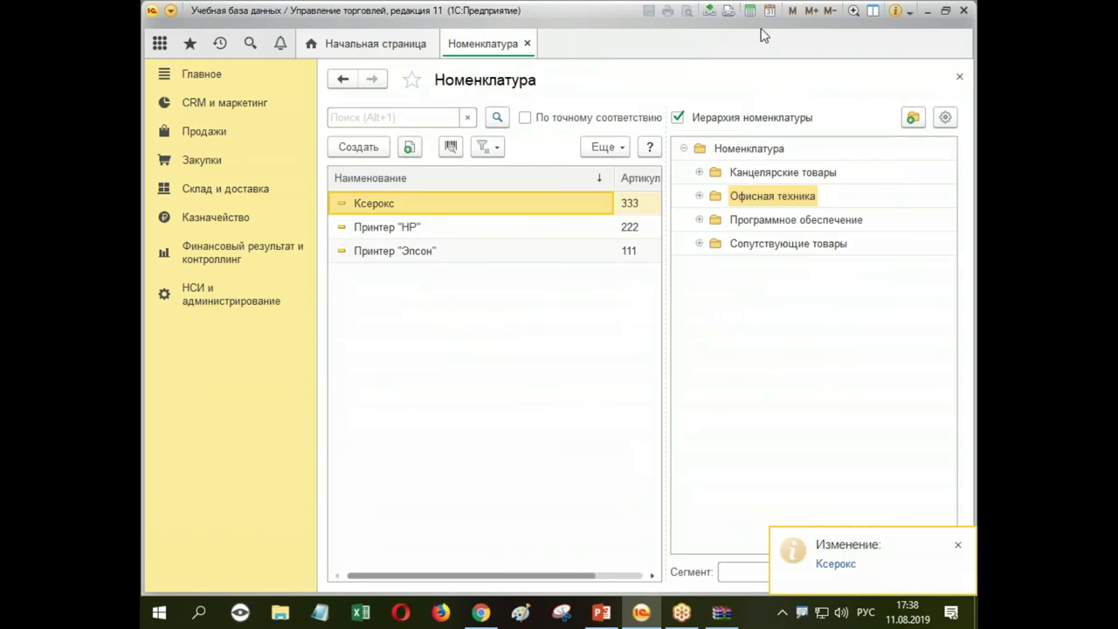
Step: Create a new warehouse named "Управление запасами" in Склады и магазины and save it
left_click(218, 291)
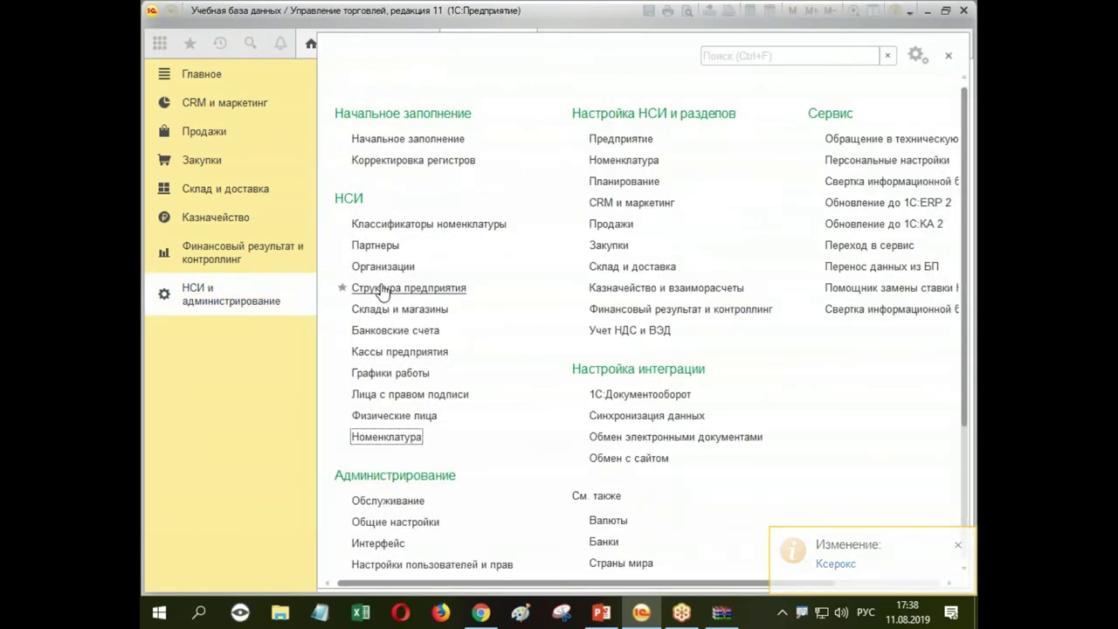
left_click(403, 309)
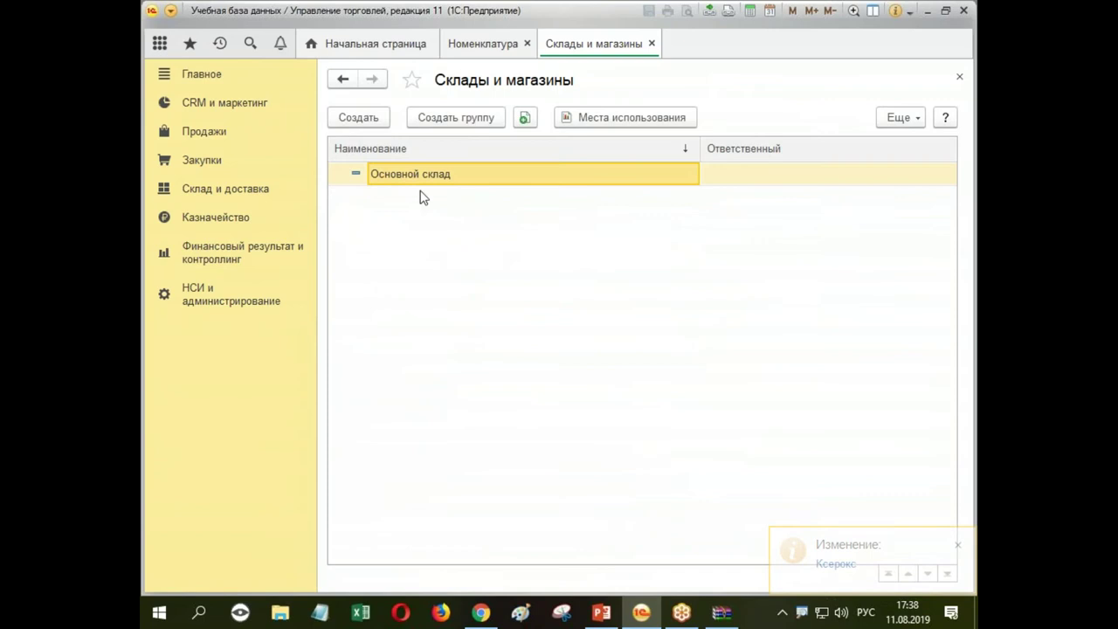
left_click(353, 117)
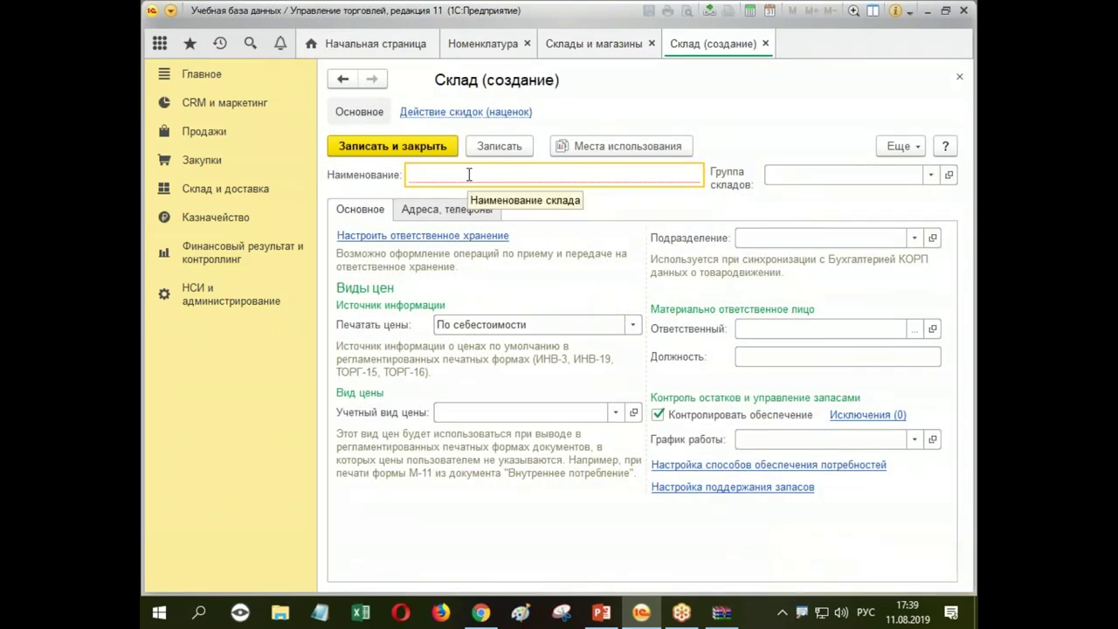
type("Управление запасами")
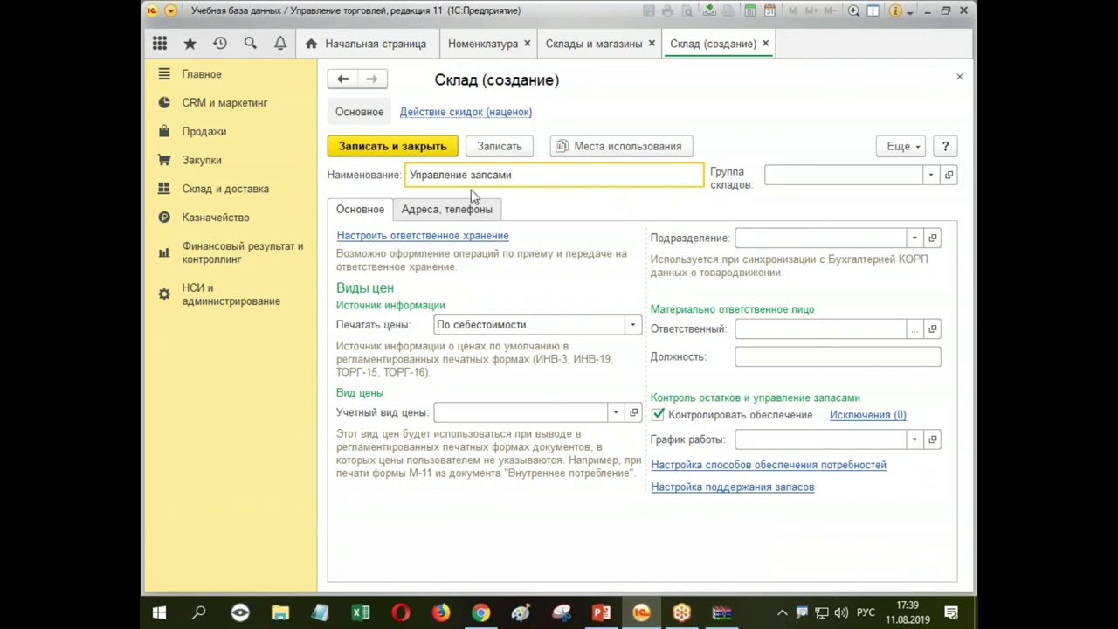
key("Left")
key("Left")
key("Left")
key("BackSpace")
type("ас")
left_click(489, 172)
type("а")
left_click(409, 150)
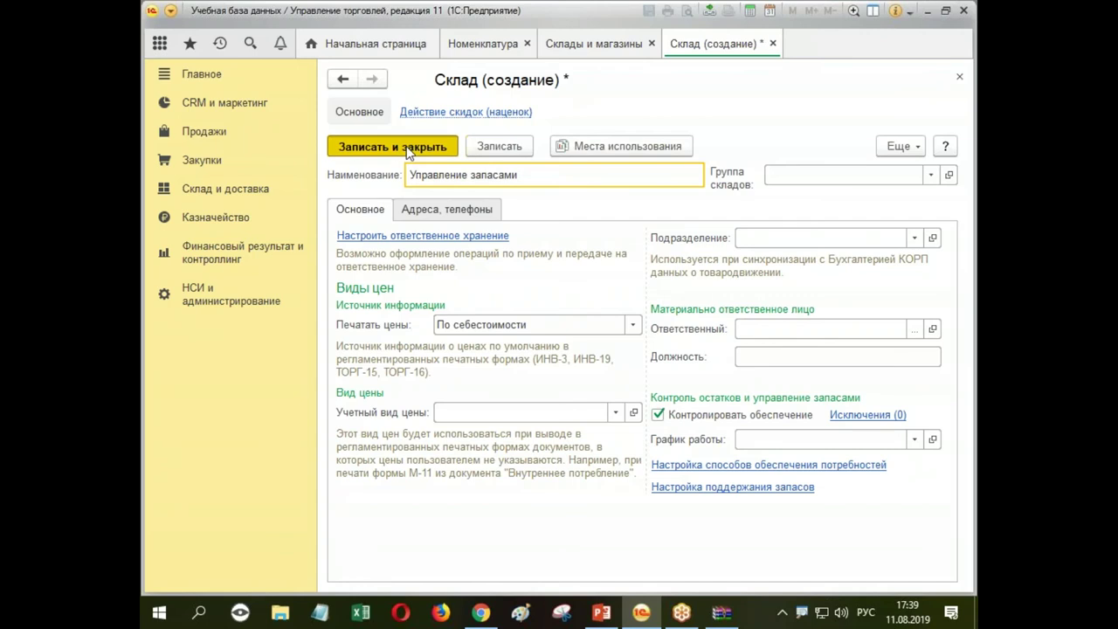
Step: Create a new Приобретение товаров и услуг document for Закупка у поставщика from the list of all purchase documents
left_click(214, 166)
left_click(428, 349)
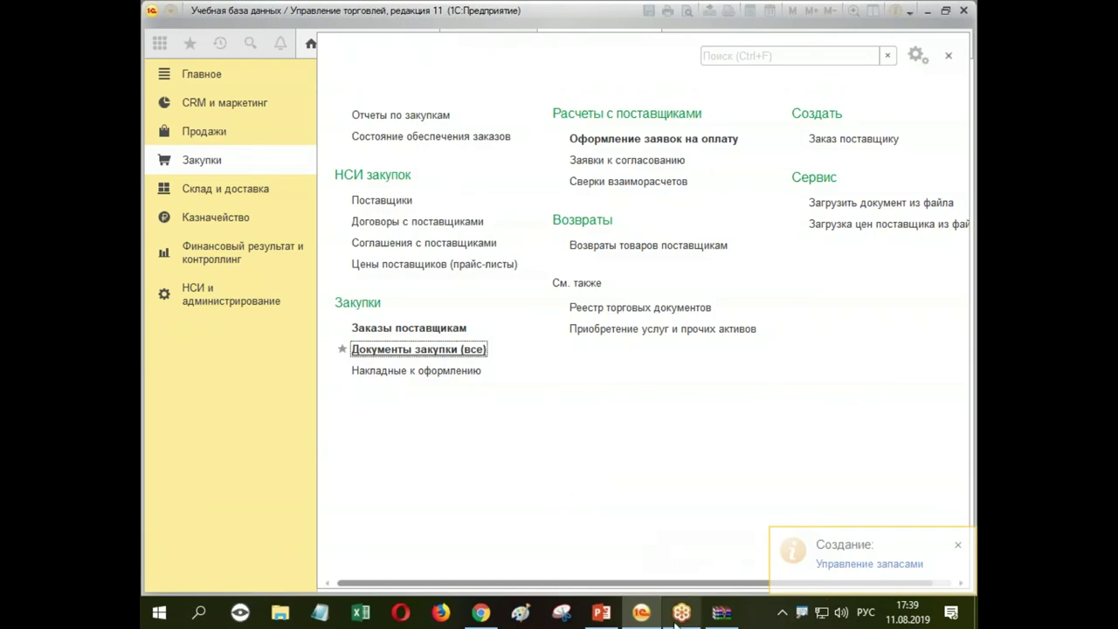
mouse_move(676, 625)
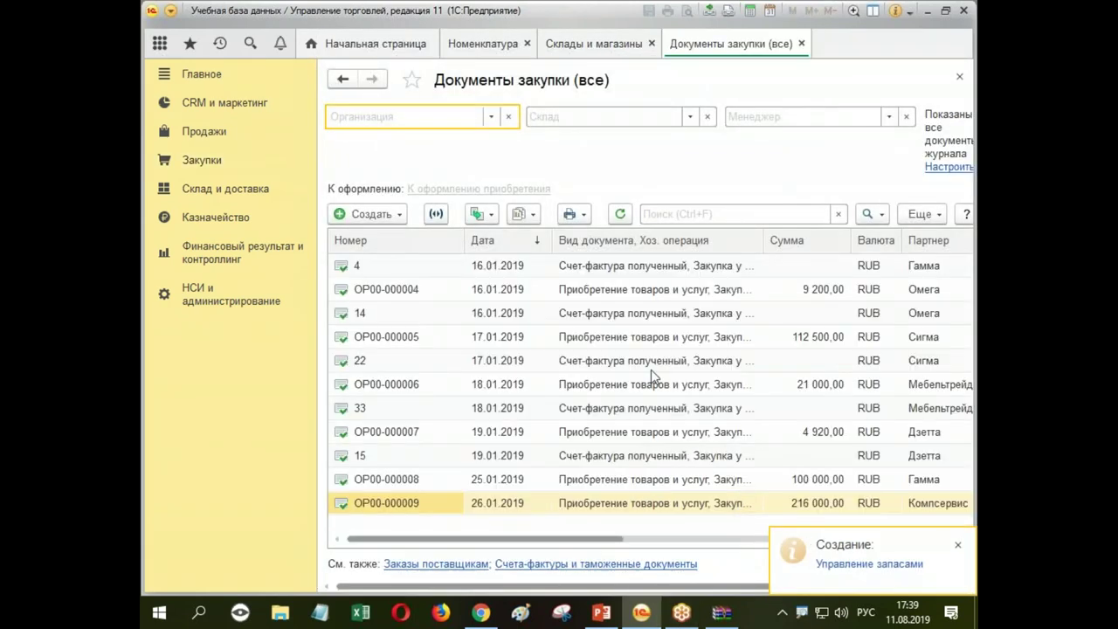
left_click(385, 219)
mouse_move(436, 267)
left_click(689, 265)
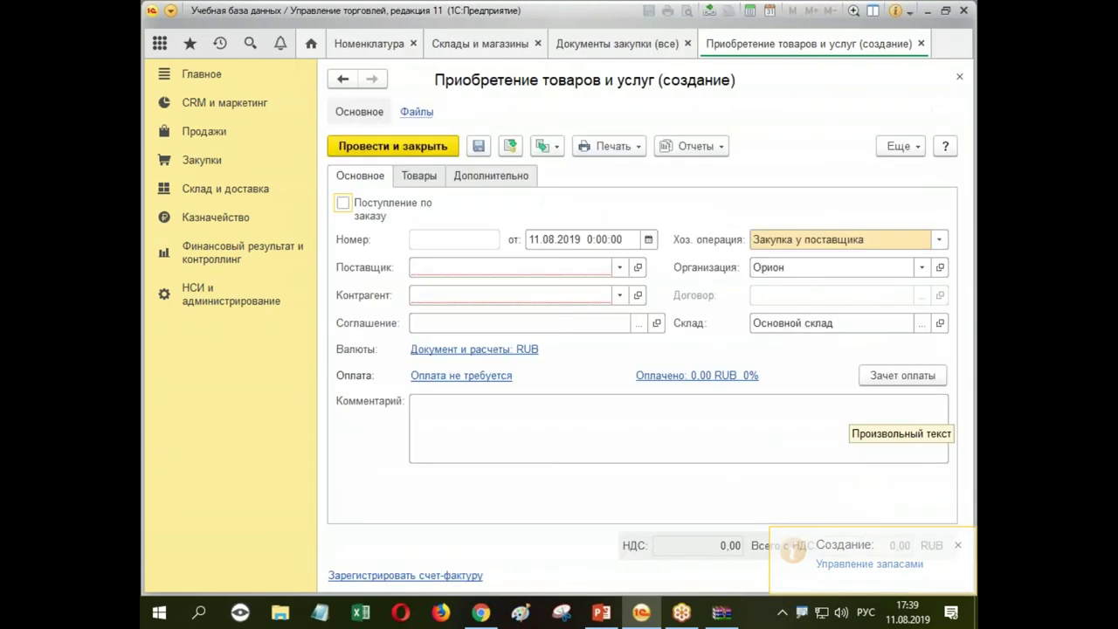
Step: Set the purchase document's supplier to Сигма and its warehouse to Управление запасами
left_click(905, 406)
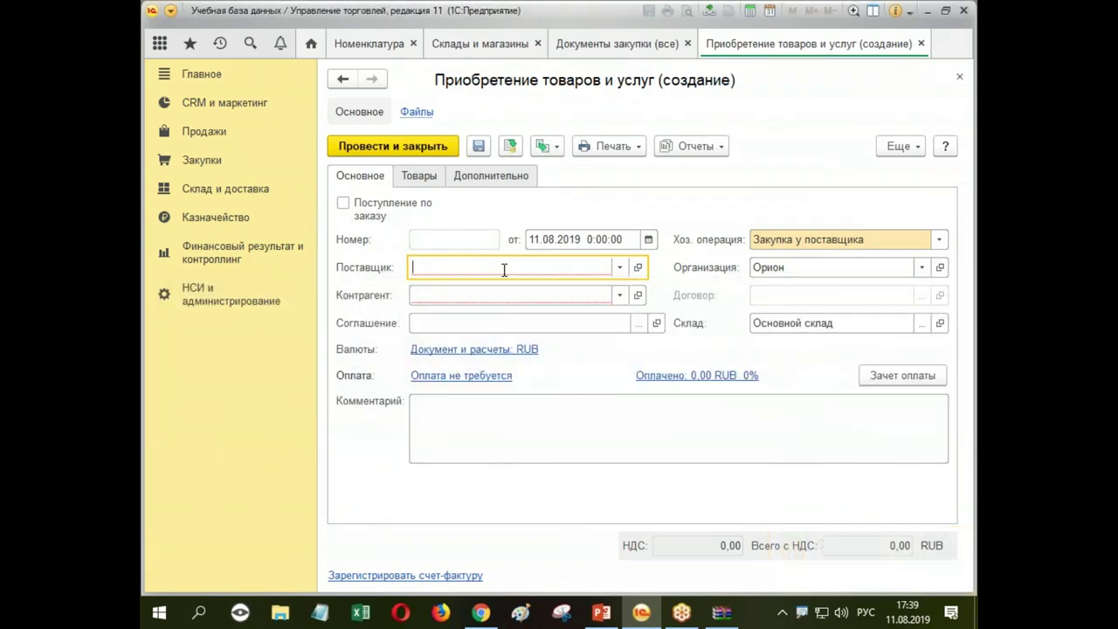
type("си")
left_click(412, 268)
key("Tab")
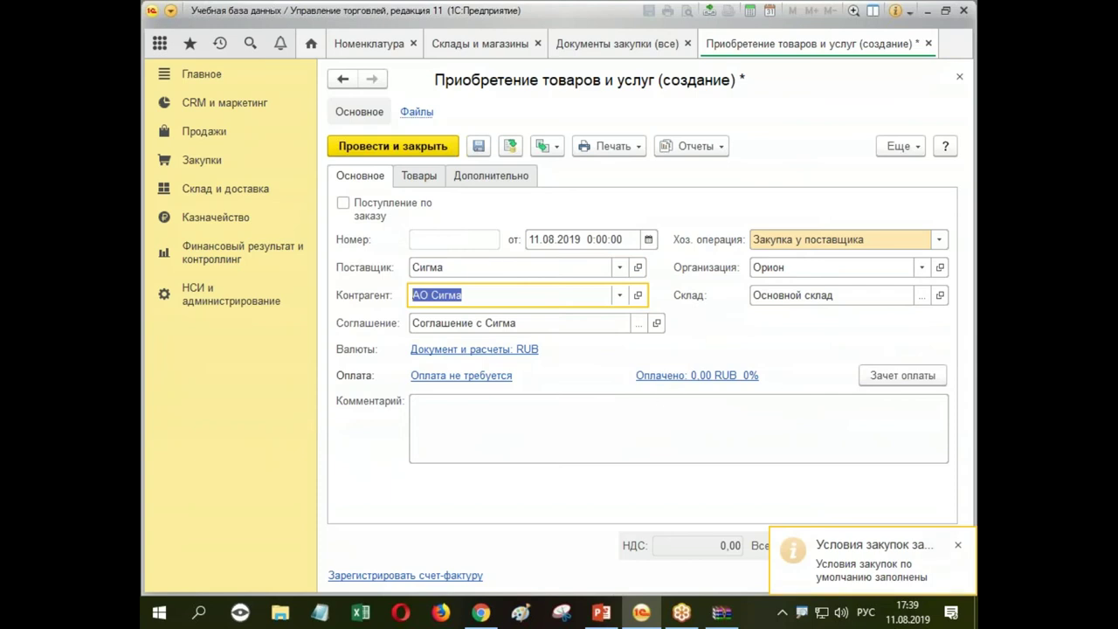
left_click(427, 179)
left_click(367, 182)
left_click(806, 295)
type("у")
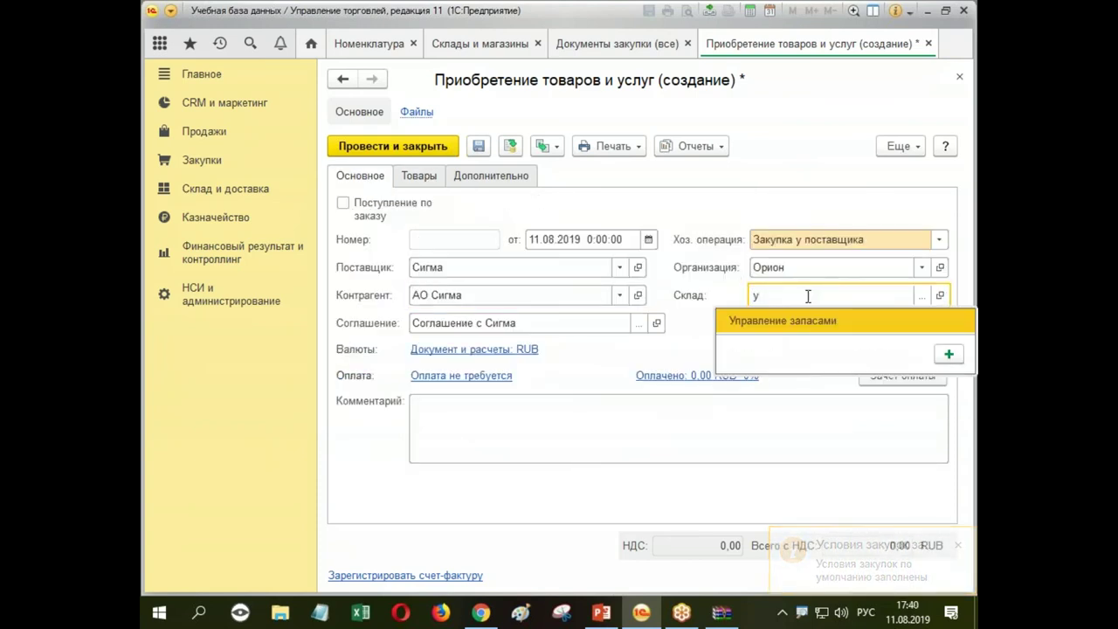
left_click(785, 329)
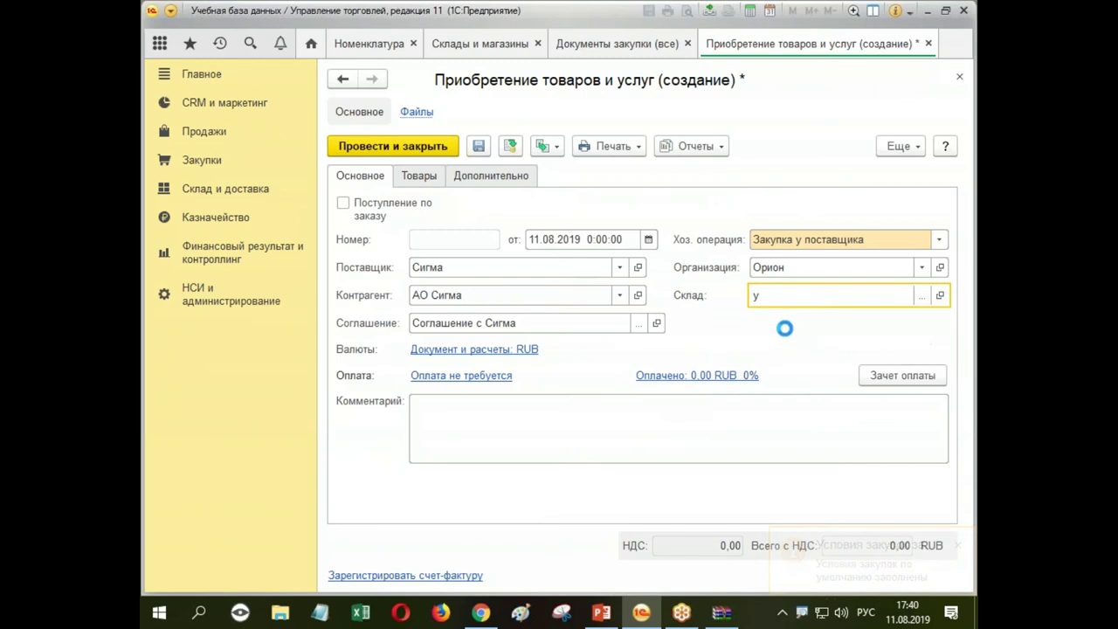
Step: Add Ксерокс to the purchase document's goods with a quantity of 100
left_click(418, 175)
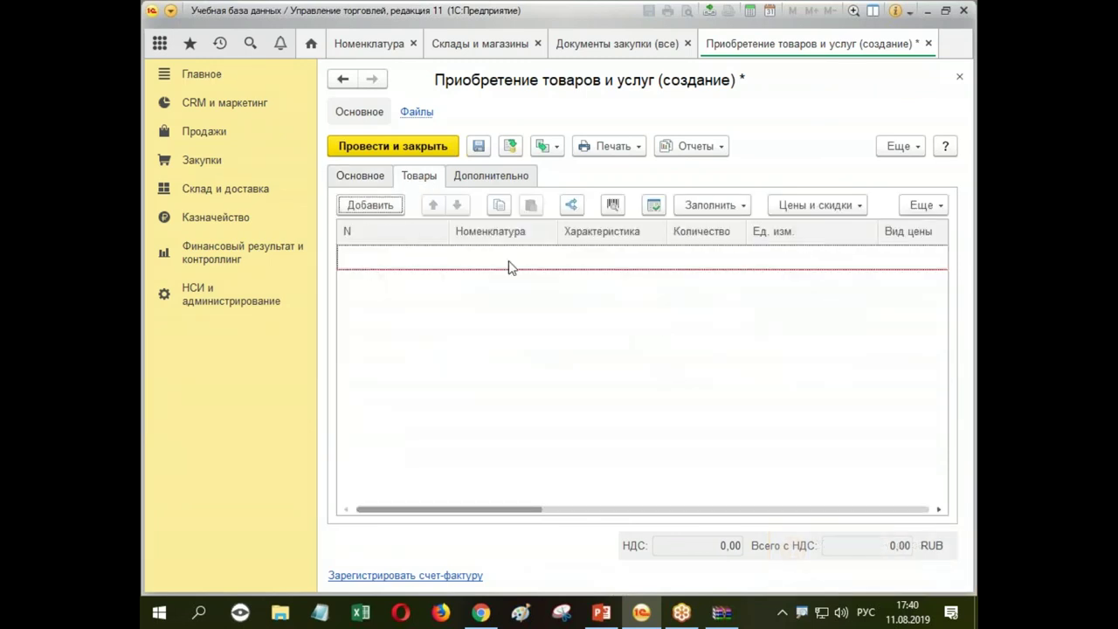
left_click(376, 210)
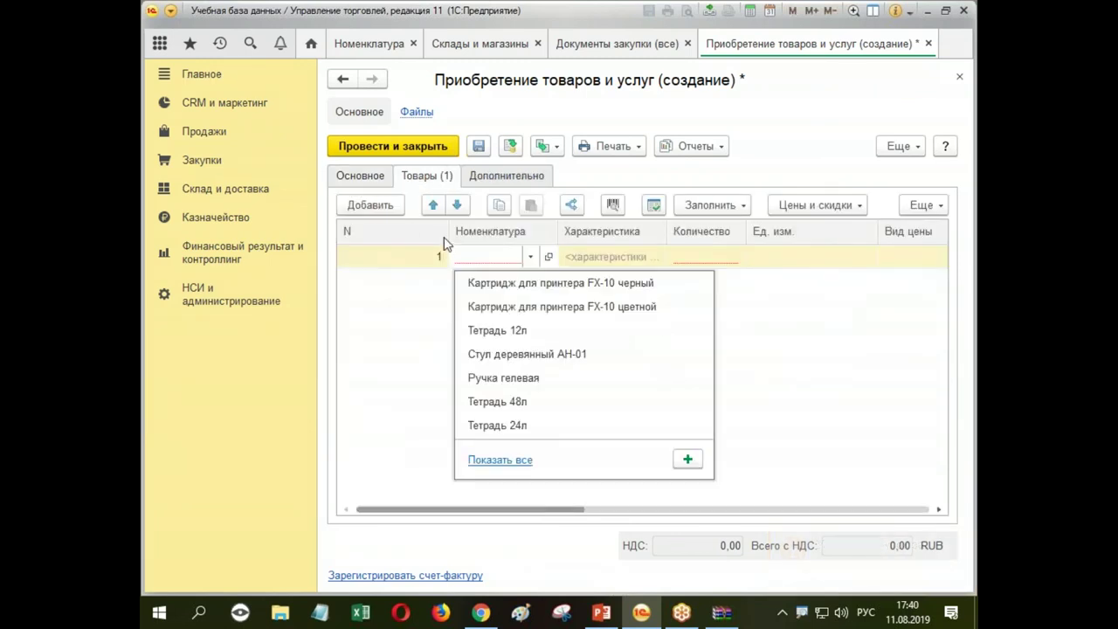
left_click(500, 254)
type("кс")
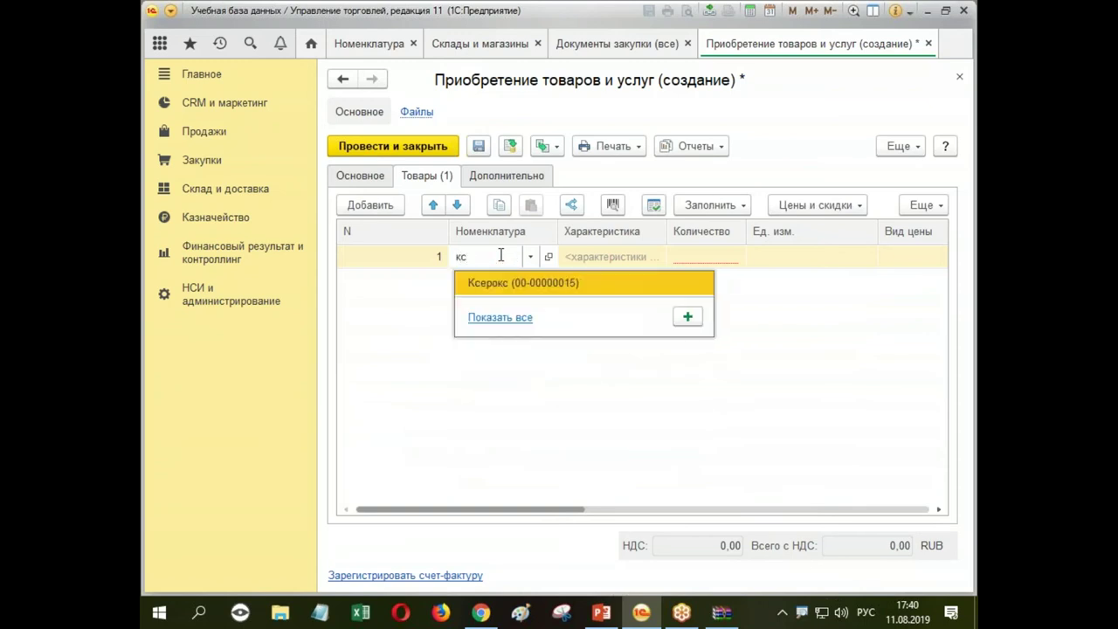
left_click(506, 293)
left_click(707, 257)
type("100")
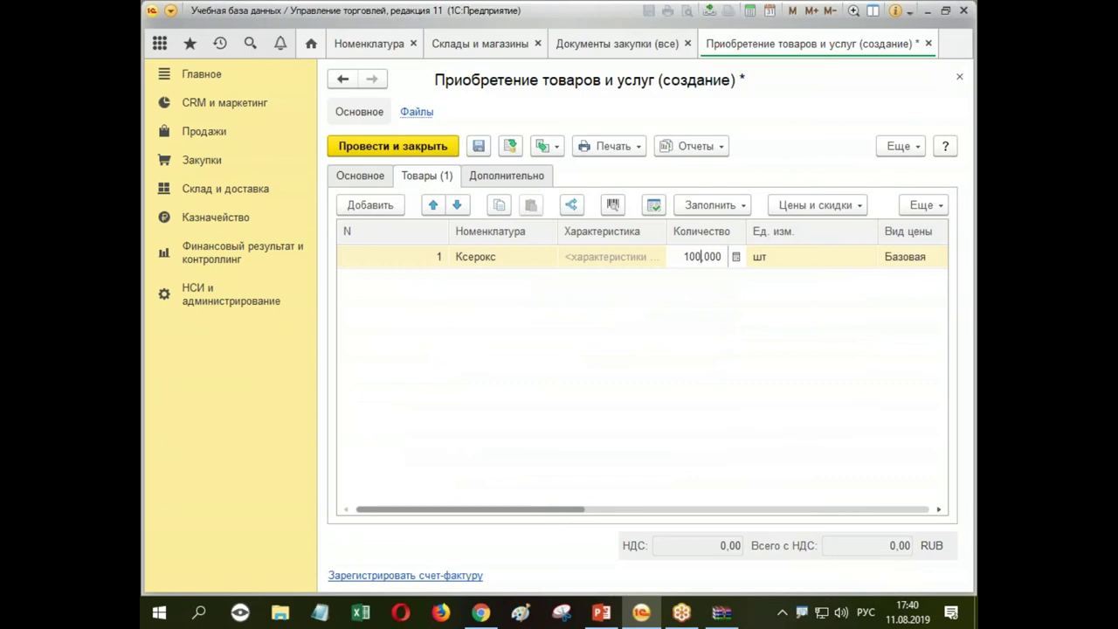
left_click(746, 308)
Step: Set the price in the Ксерокс goods row to 5000
left_click_drag(507, 510, 587, 499)
left_click(791, 260)
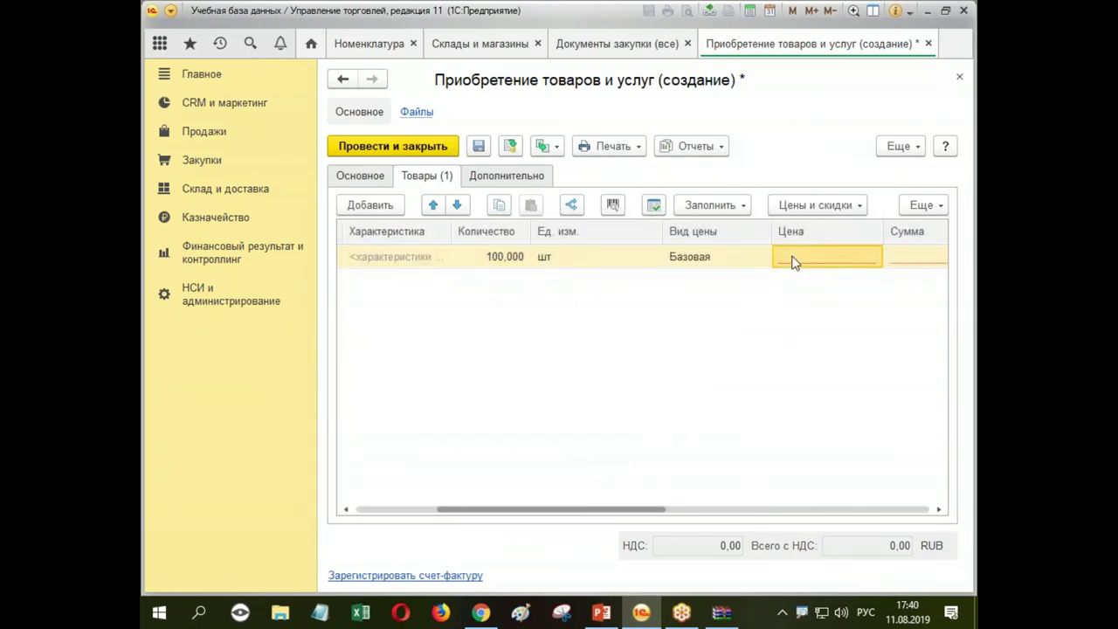
type("5000")
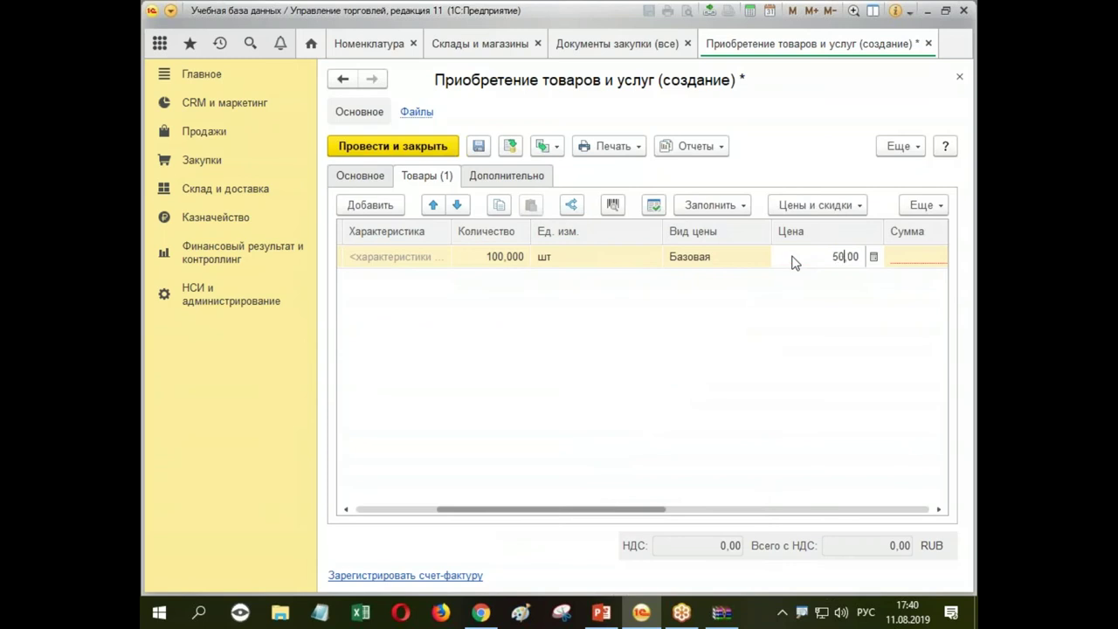
left_click(744, 295)
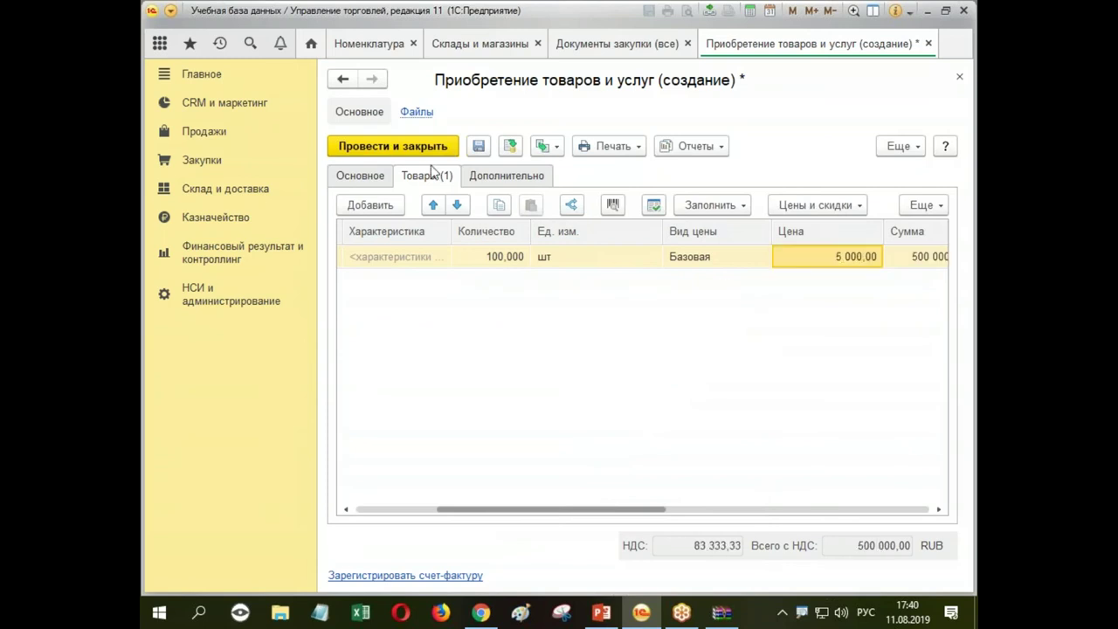
Step: Return to the purchase document's main details, and post and close the document
left_click(342, 178)
left_click(384, 146)
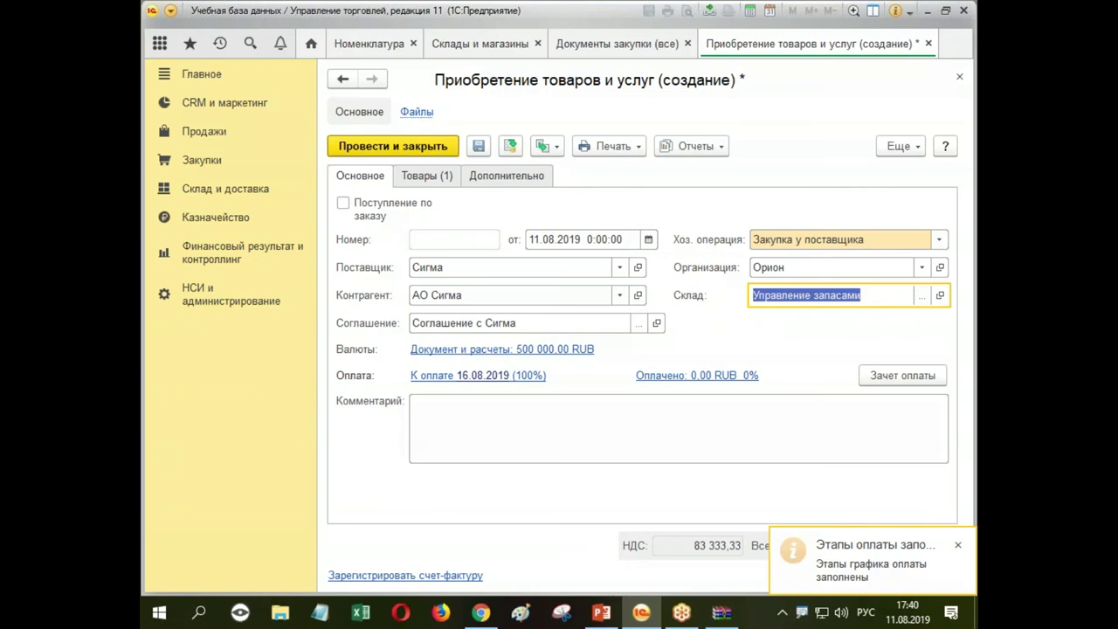
key("ctrl+Return")
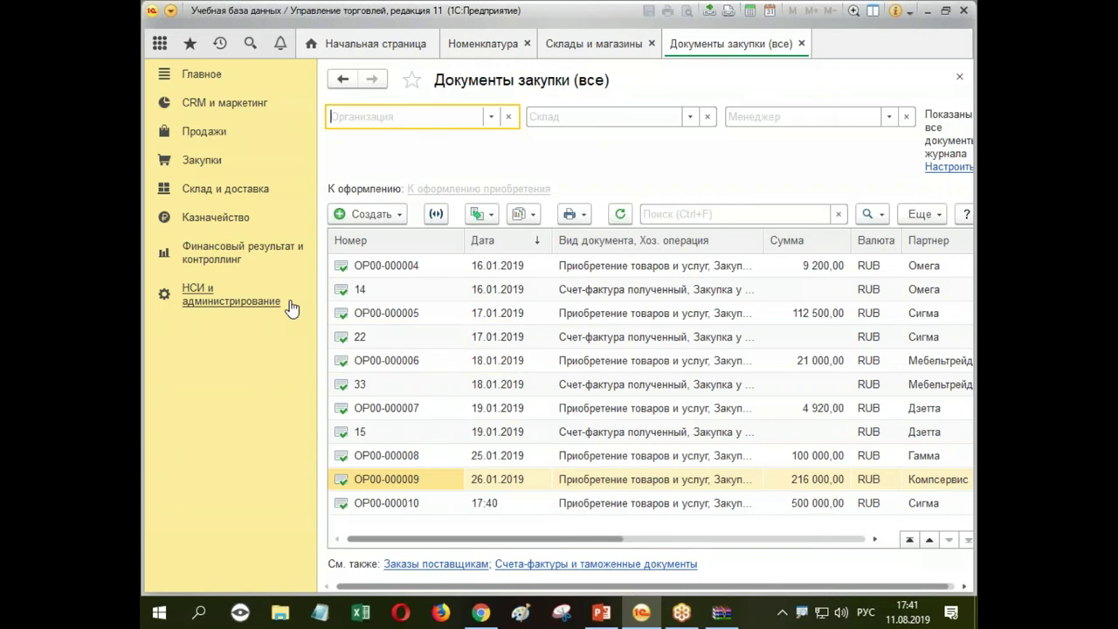
Step: Create a new customer order from the Заказы клиентов list in the sales section
left_click(210, 137)
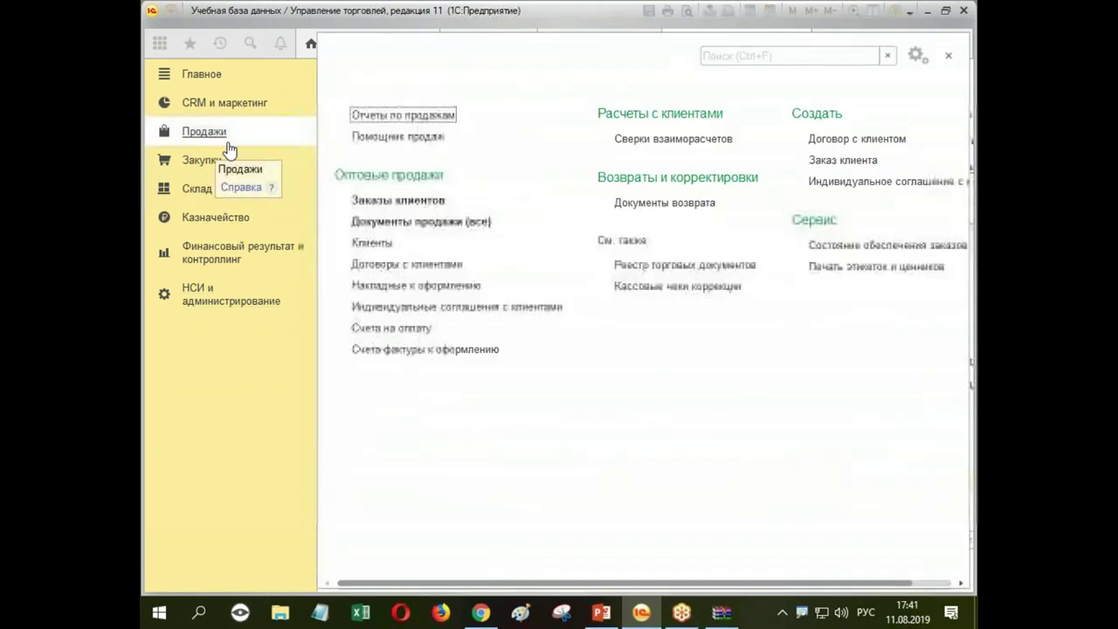
left_click(407, 203)
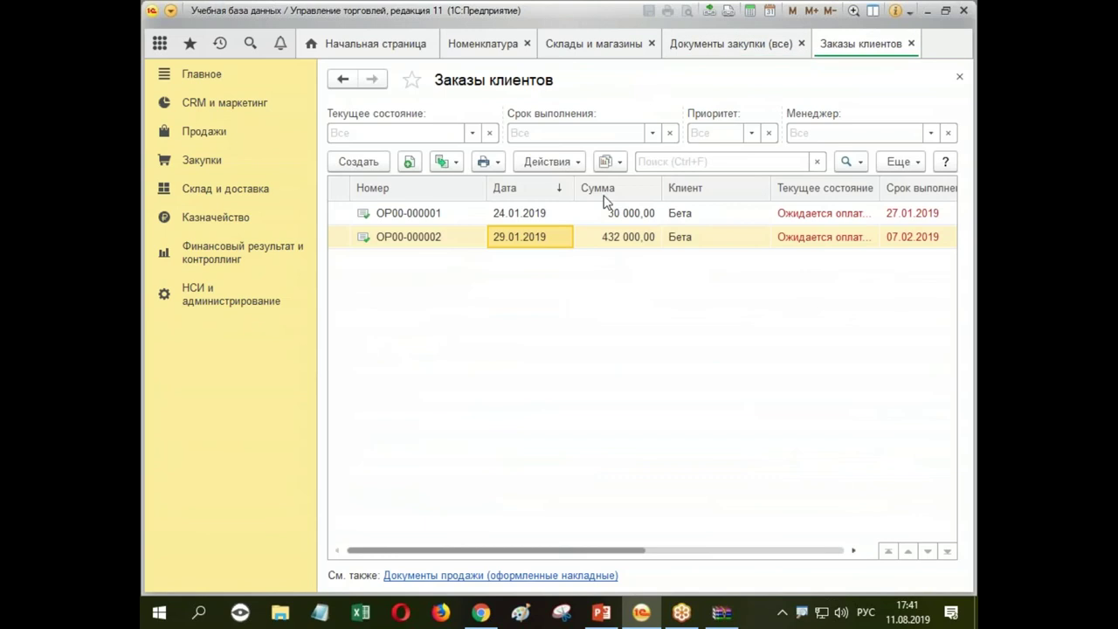
left_click(349, 164)
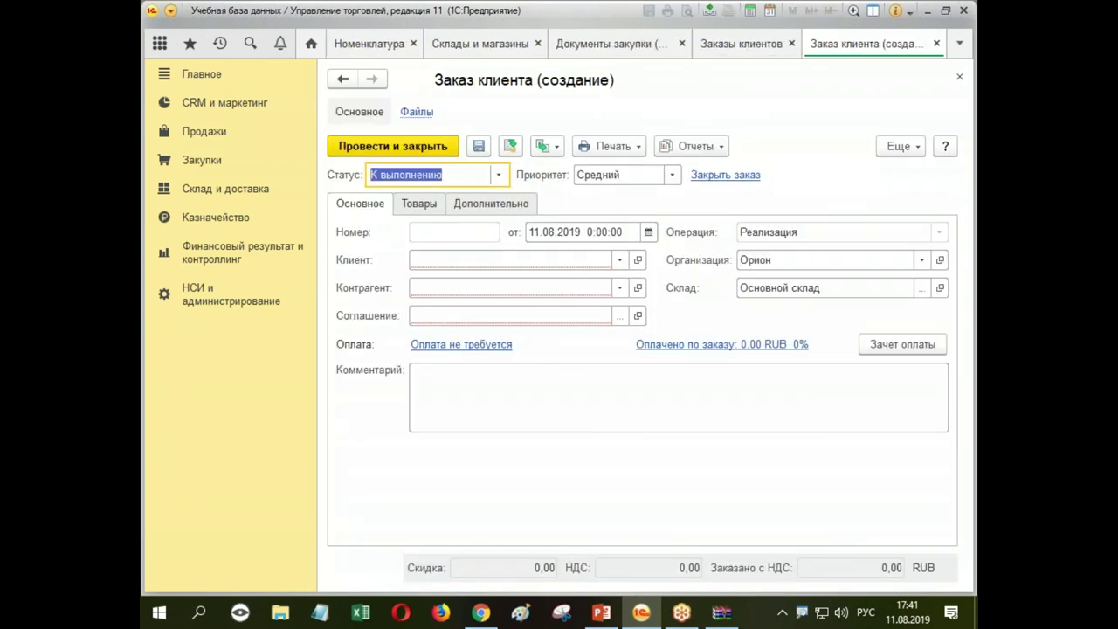
Step: Add a Ручка гелевая row with the синяя characteristic to the new customer order's goods
left_click(419, 203)
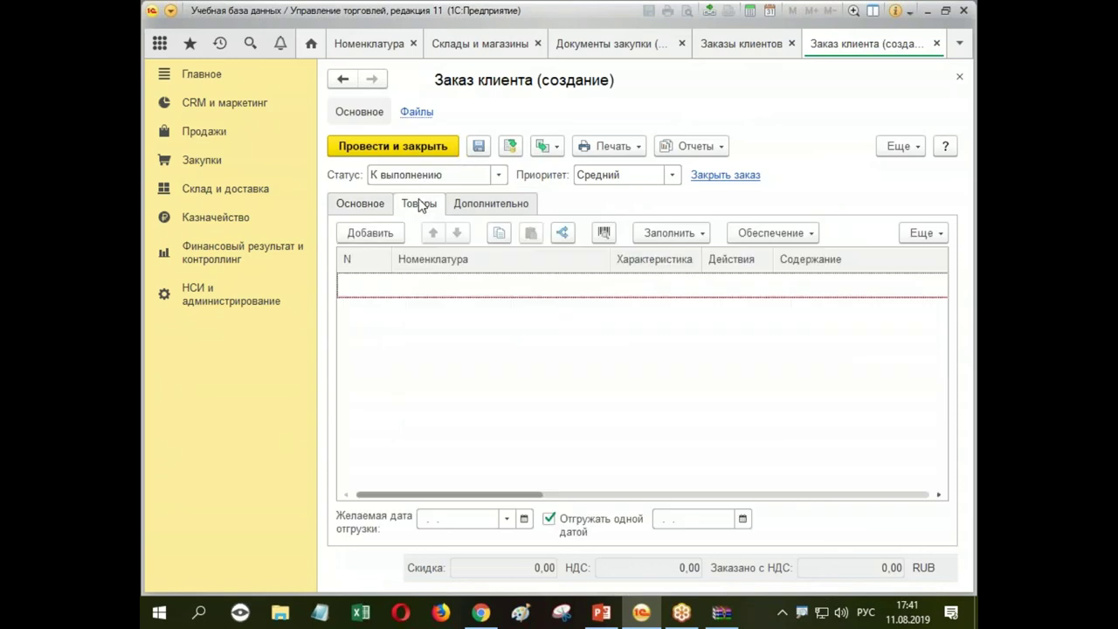
left_click(382, 238)
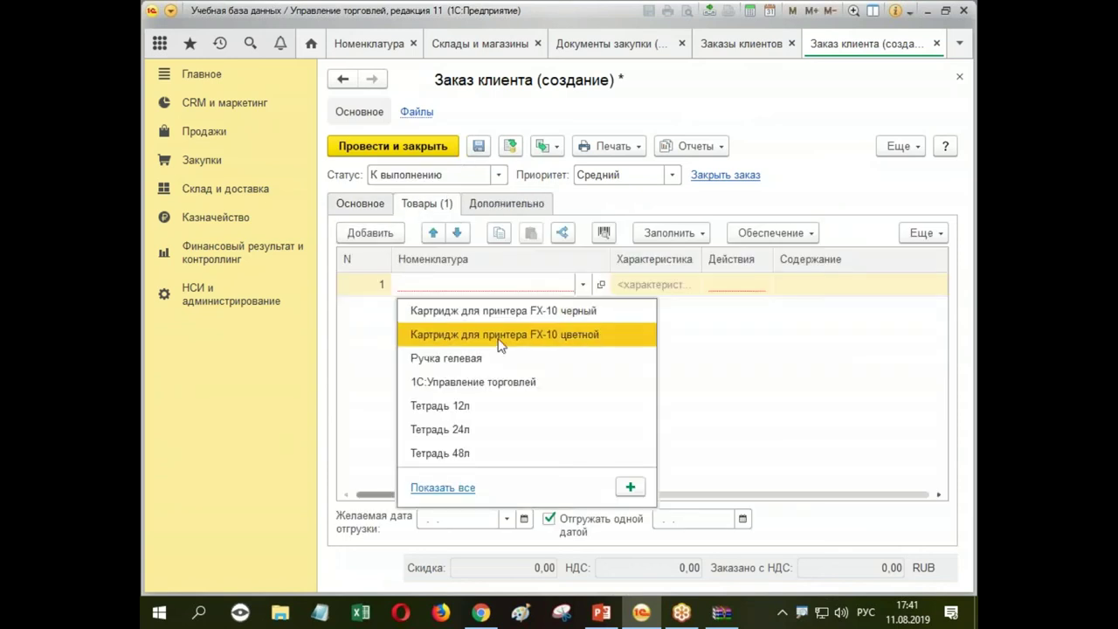
left_click(505, 366)
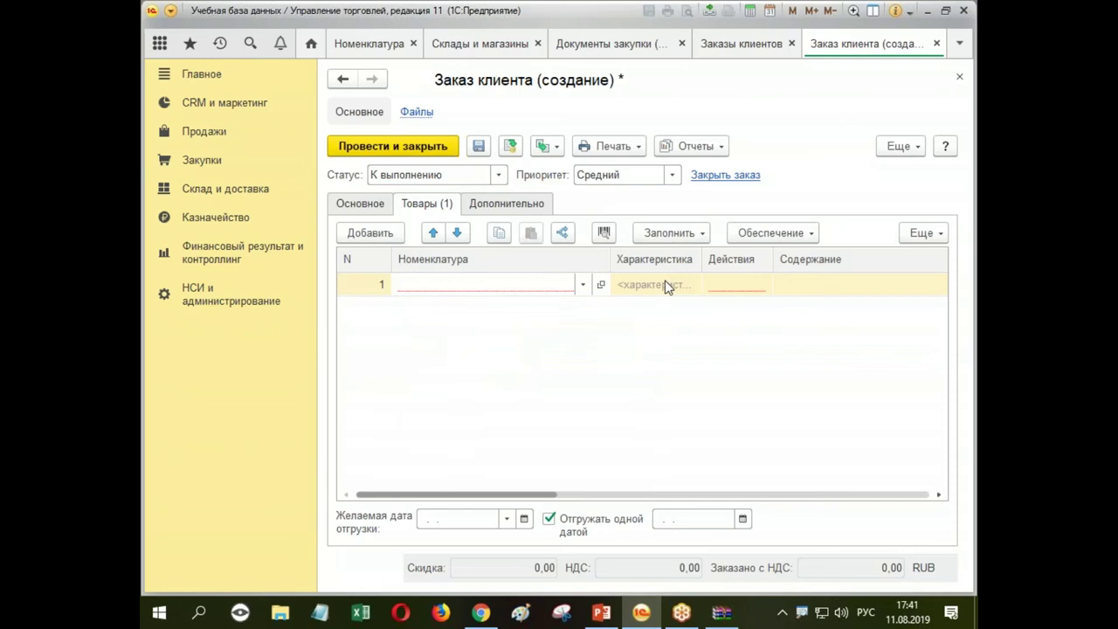
left_click(673, 315)
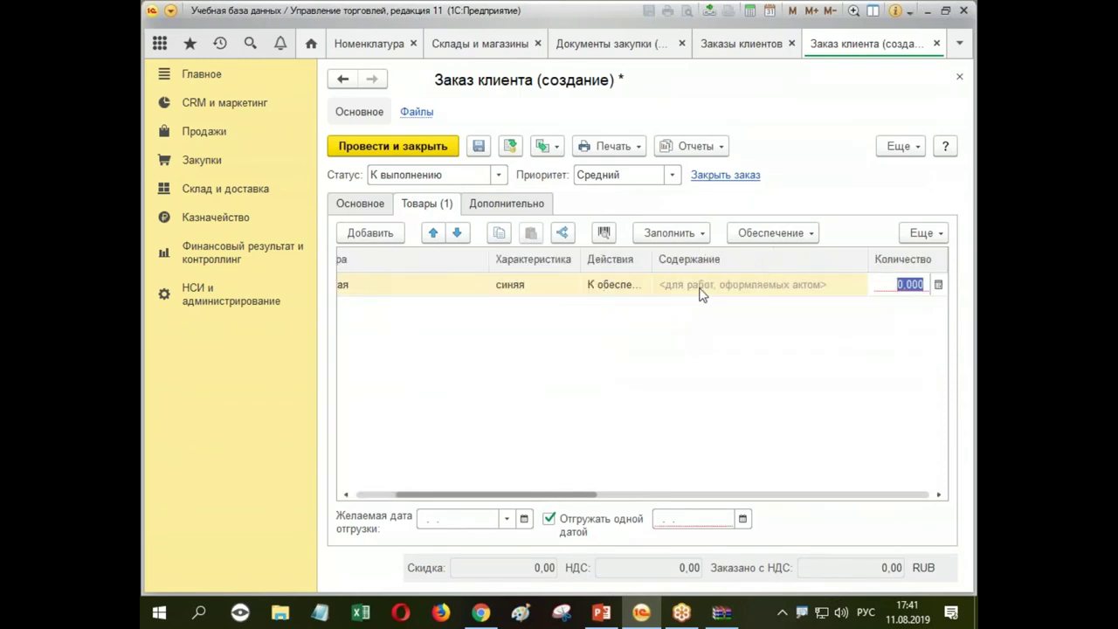
Step: Widen the Действия column, check the row's action and the fill options, and close the customer order without saving
left_click_drag(653, 256, 819, 255)
left_click(674, 288)
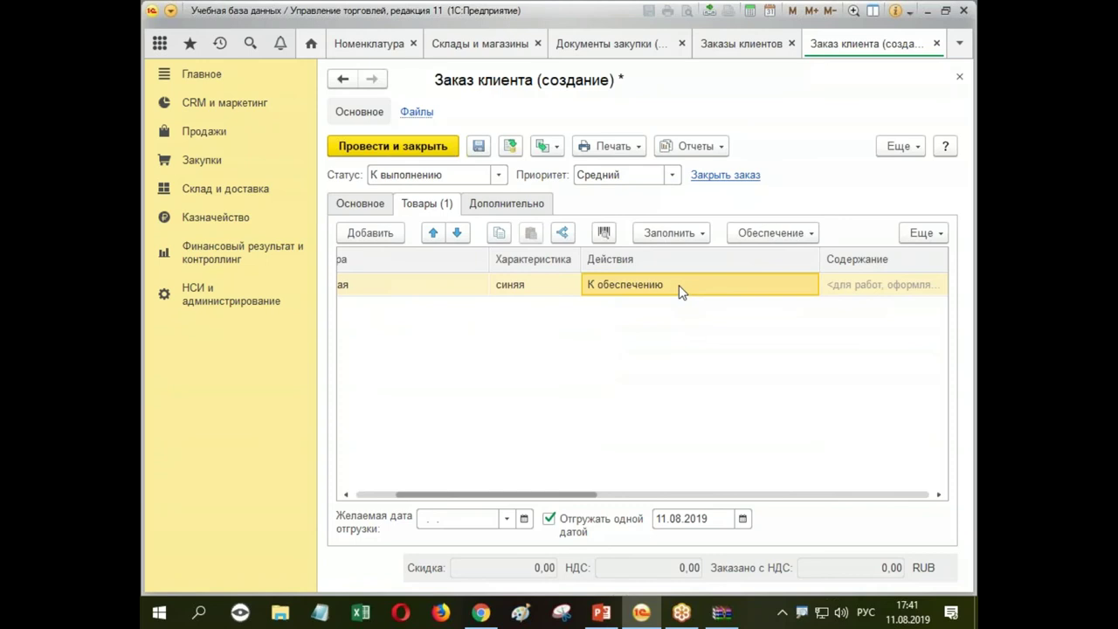
left_click(682, 234)
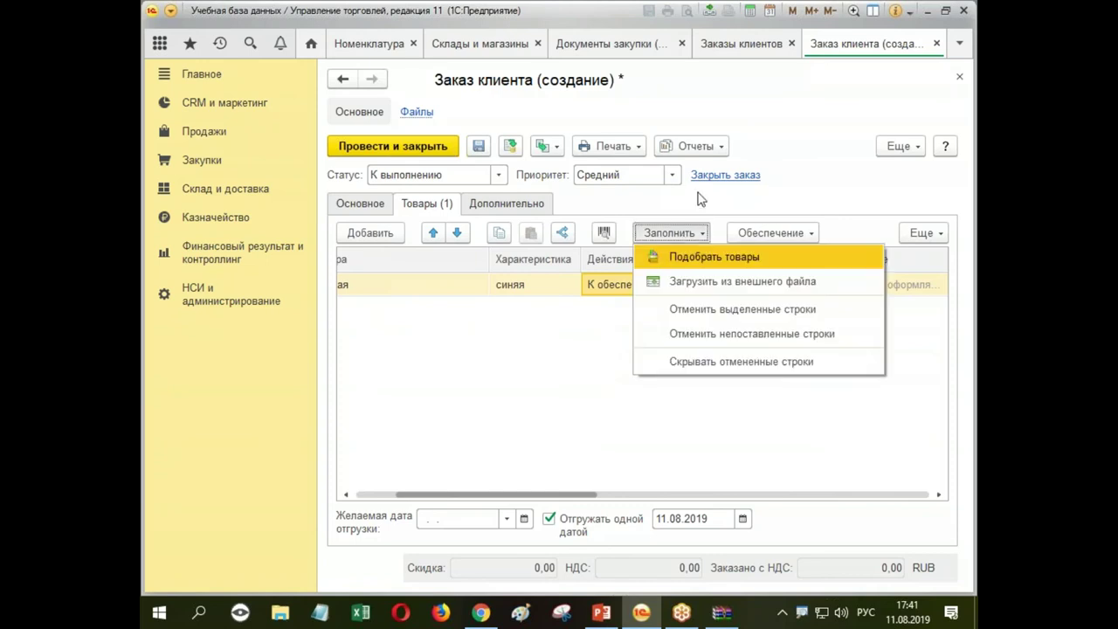
left_click(700, 200)
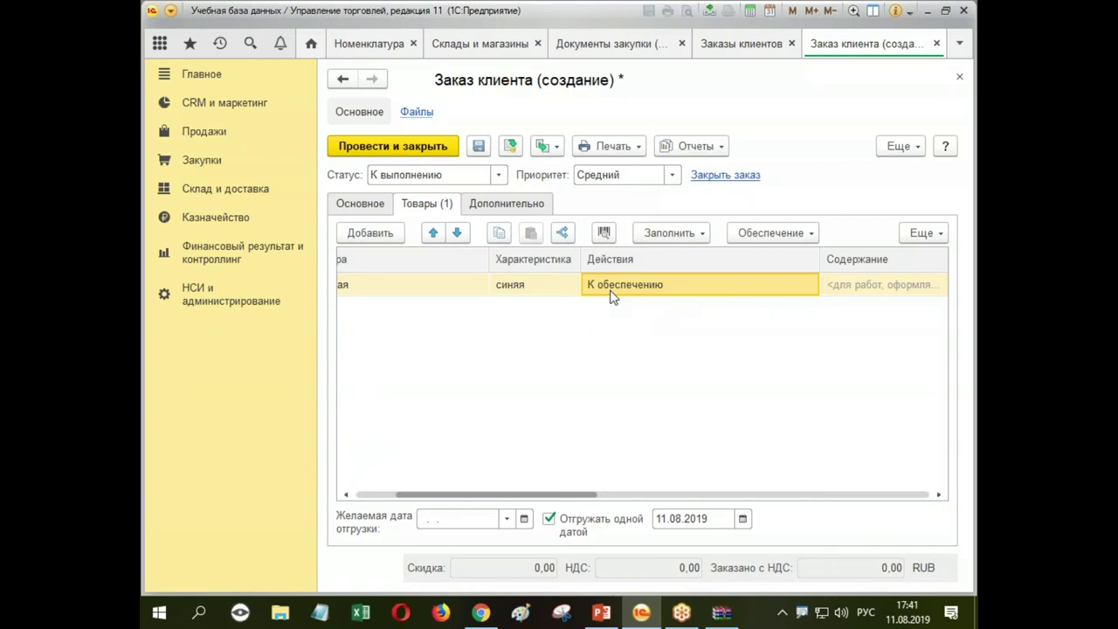
left_click(937, 43)
left_click(559, 323)
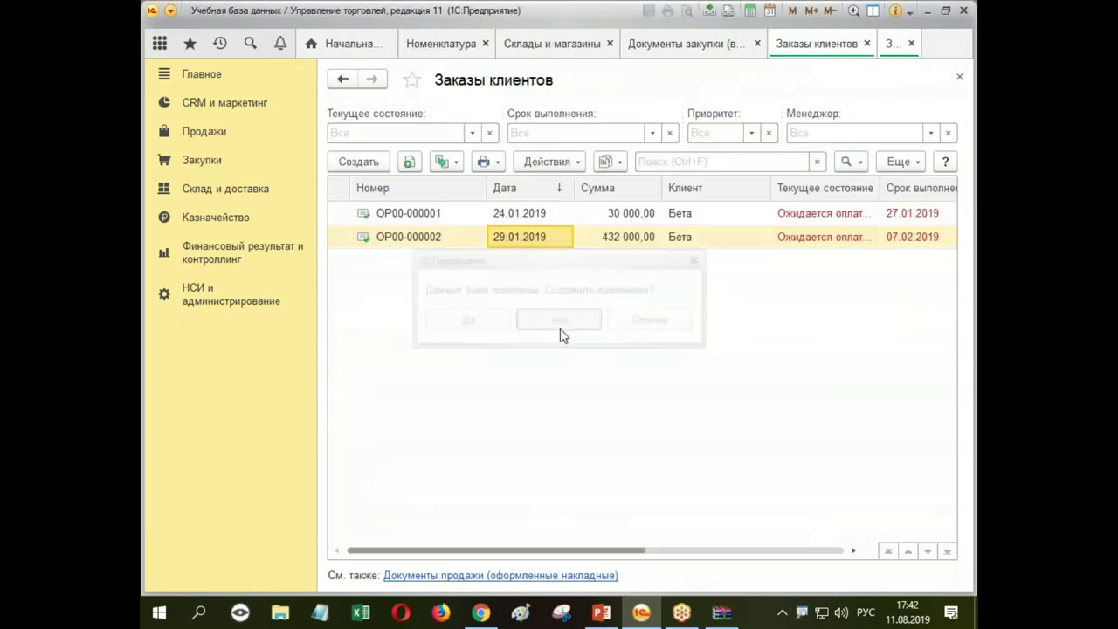
Step: Enable Планы продаж and Планы закупок in the Планирование settings of the НСИ и администрирование section
left_click(213, 312)
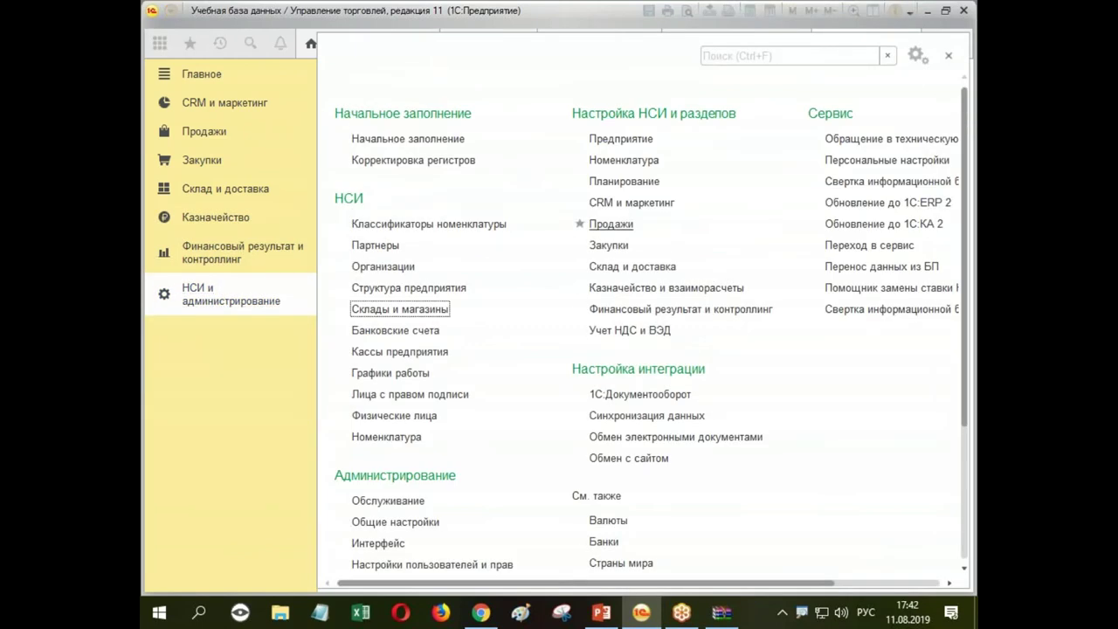
left_click(625, 182)
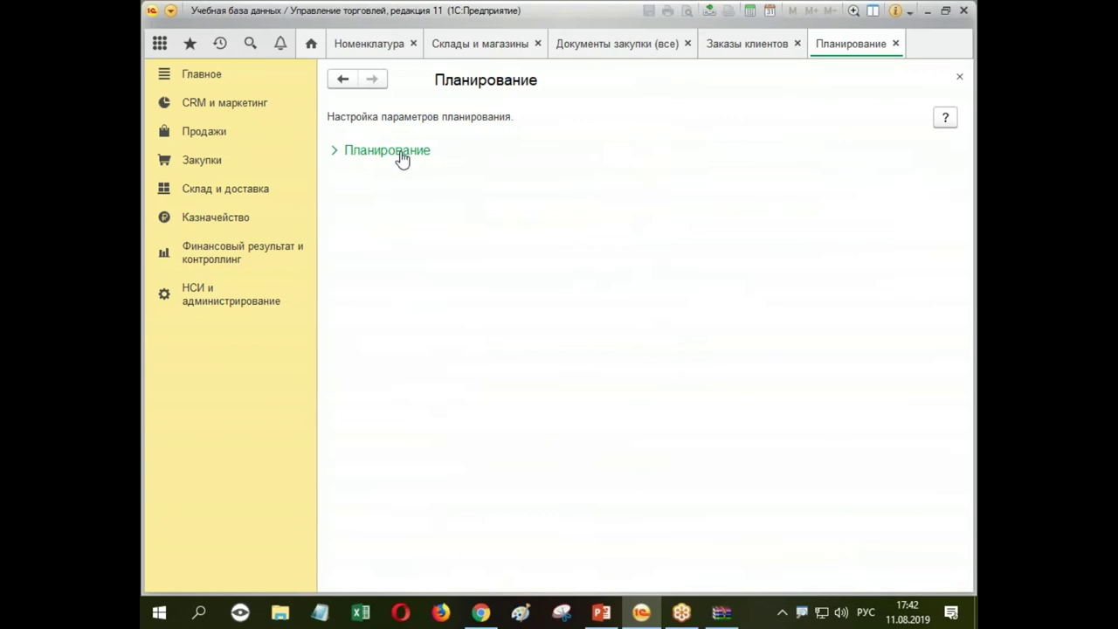
left_click(400, 152)
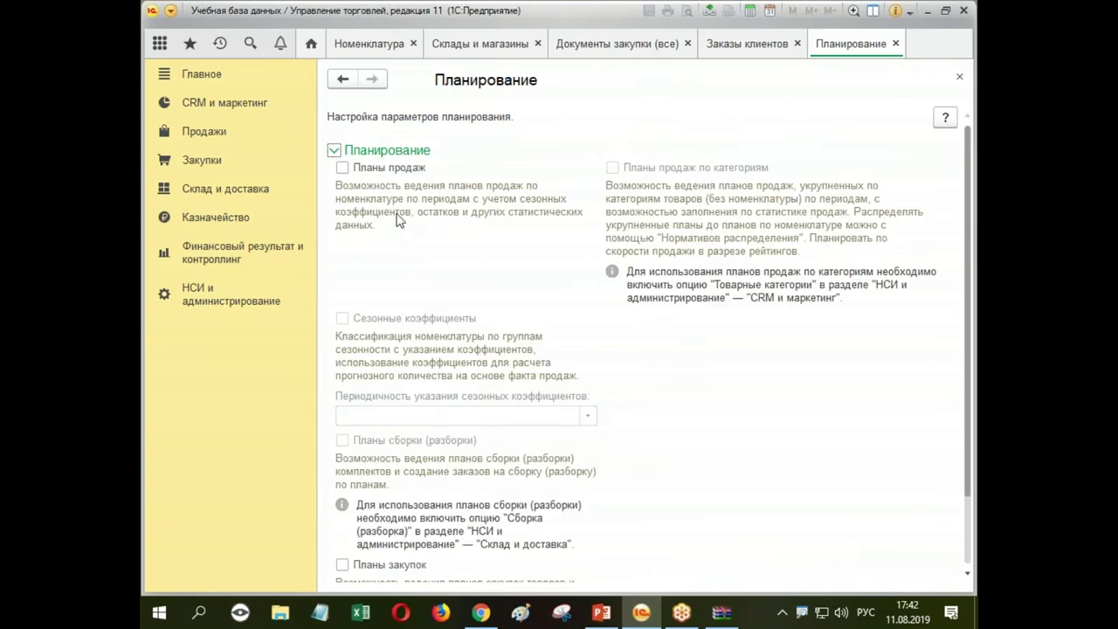
left_click(342, 167)
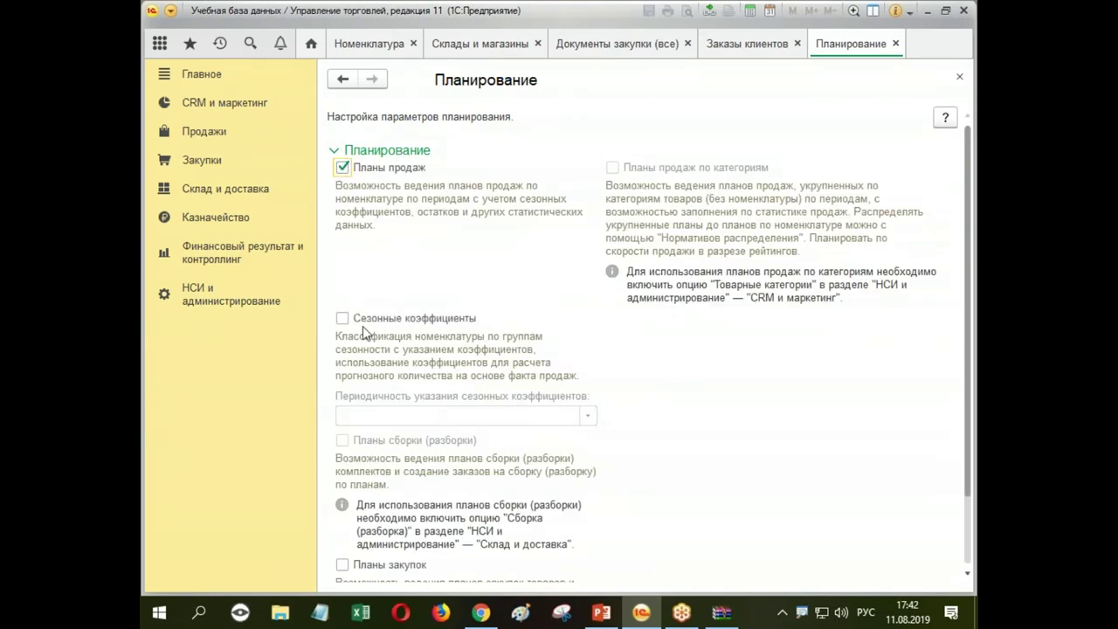
left_click(341, 565)
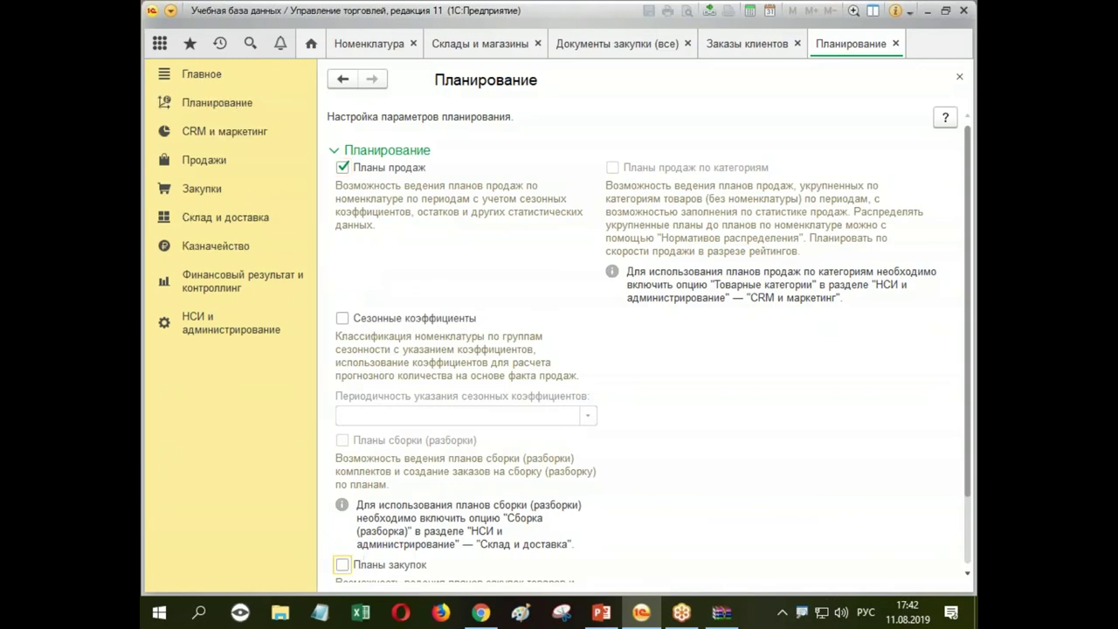
scroll(371, 563, "down", 3)
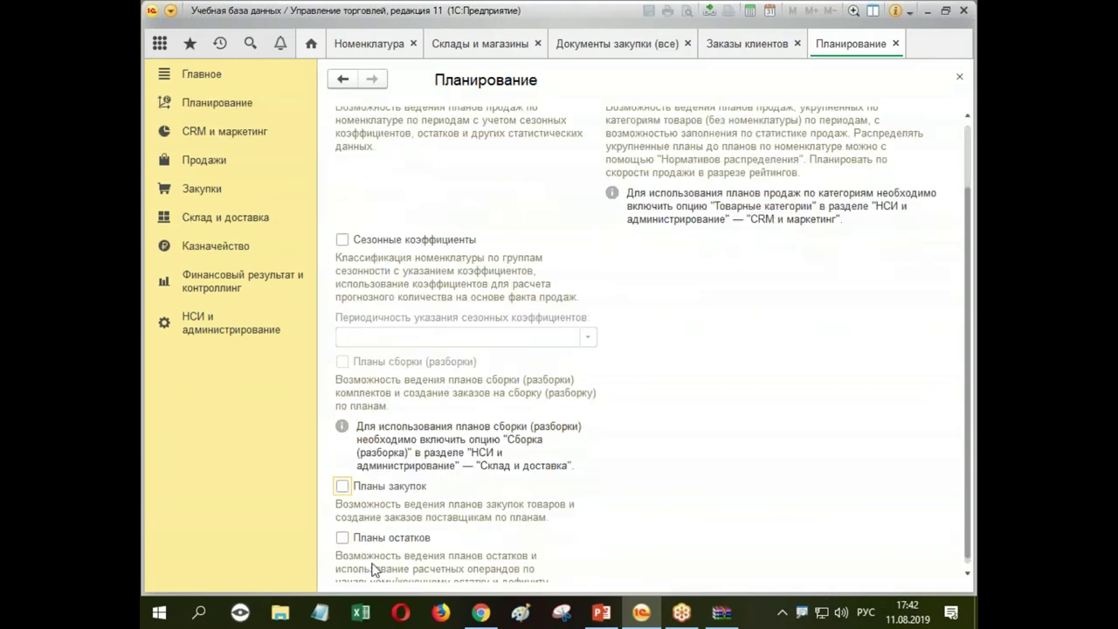
left_click(342, 485)
Step: Open the Источники данных планирования list from the planning section's settings and reference lists
left_click(231, 109)
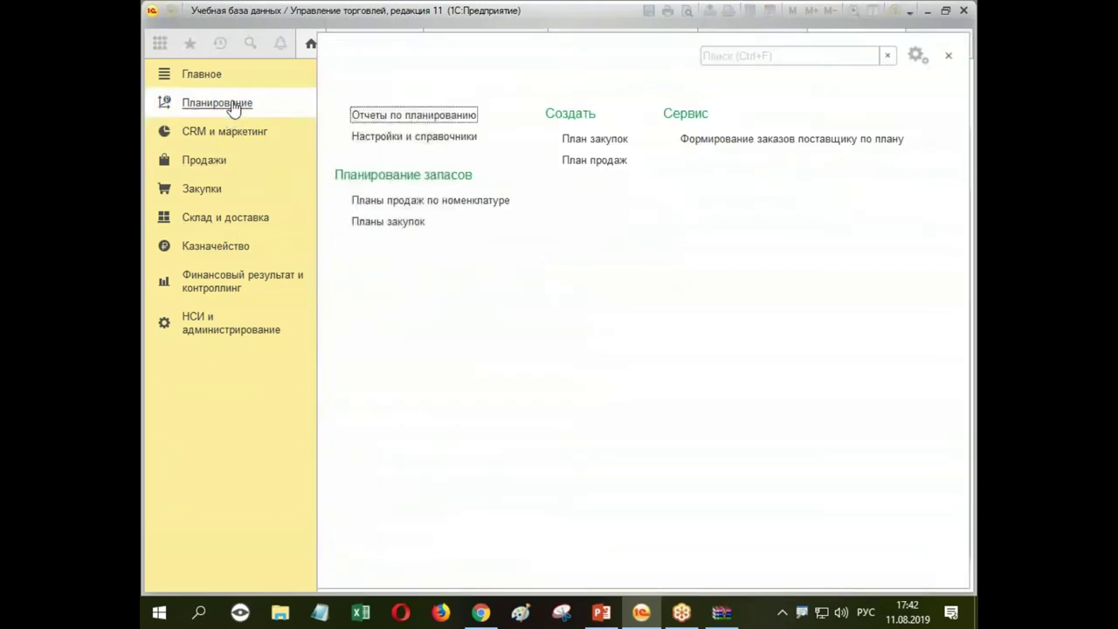
left_click(430, 138)
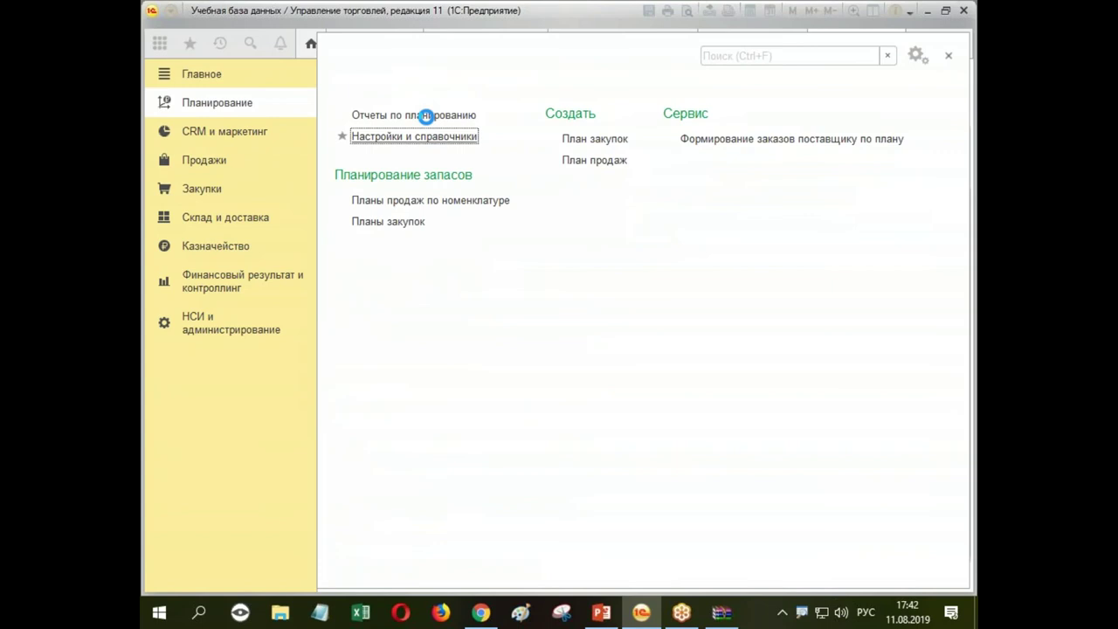
left_click(334, 114)
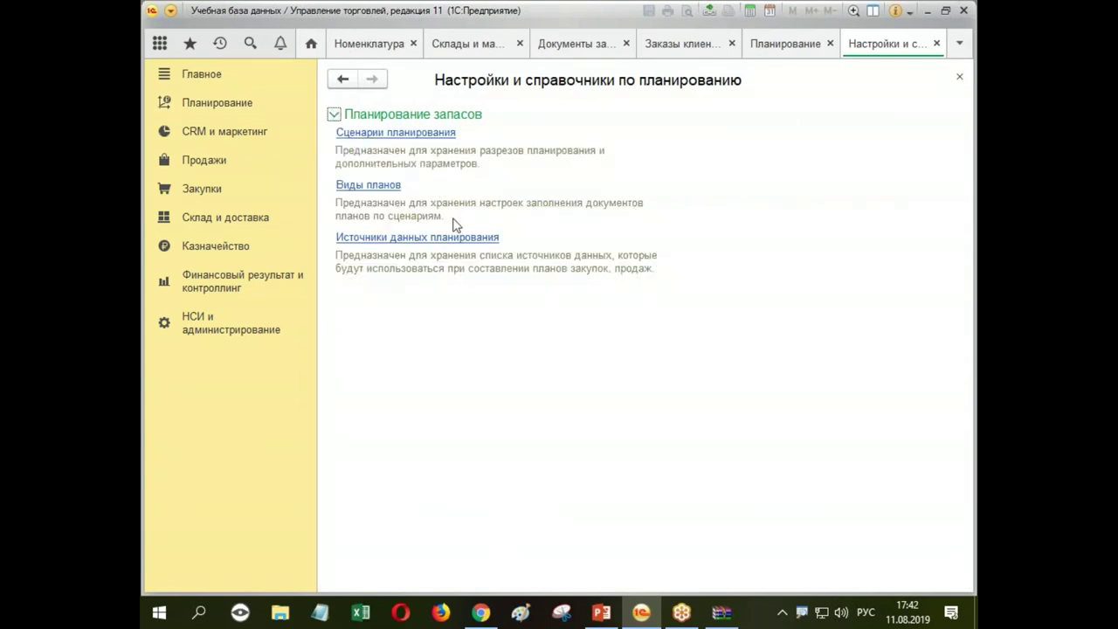
left_click(407, 236)
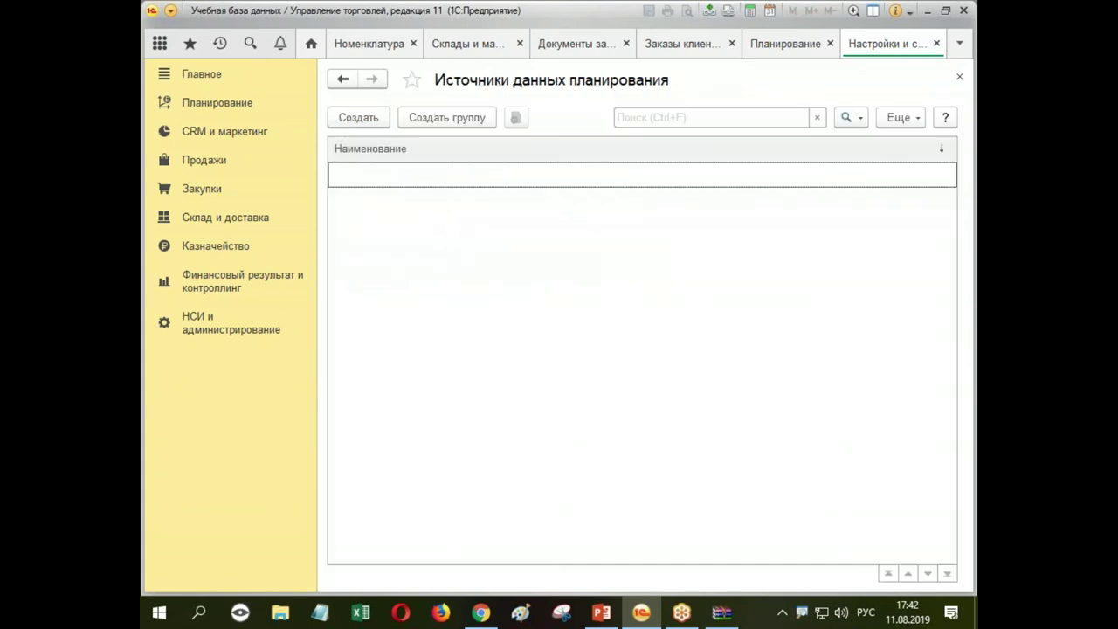
left_click(217, 102)
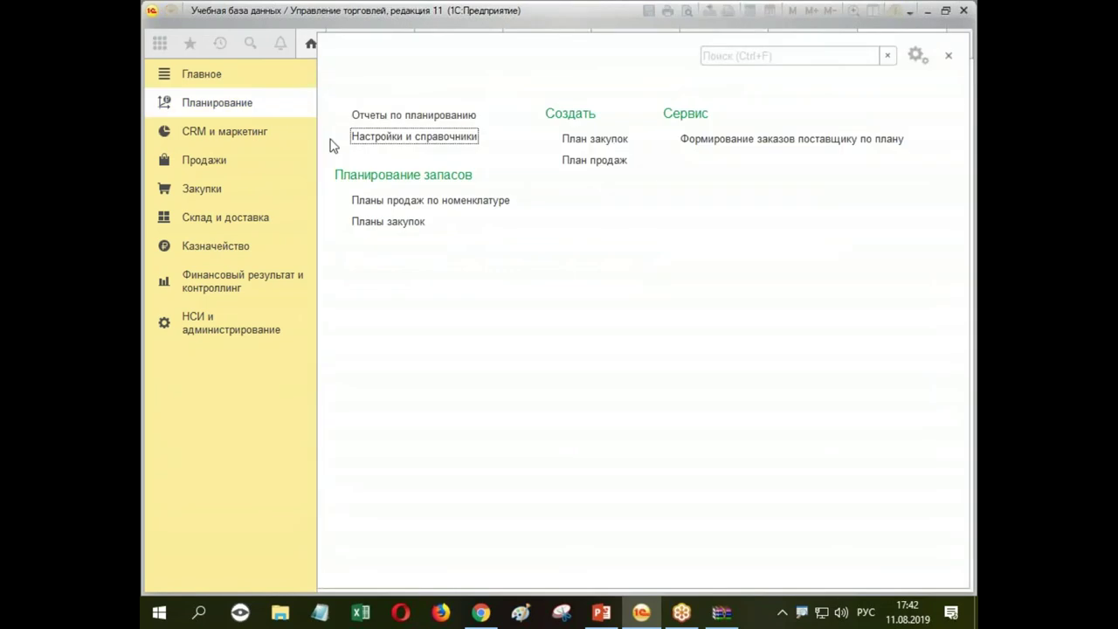
left_click(241, 404)
left_click(948, 55)
Step: Review the data composition schemes offered for a new planning data source and close its form without saving
left_click(366, 117)
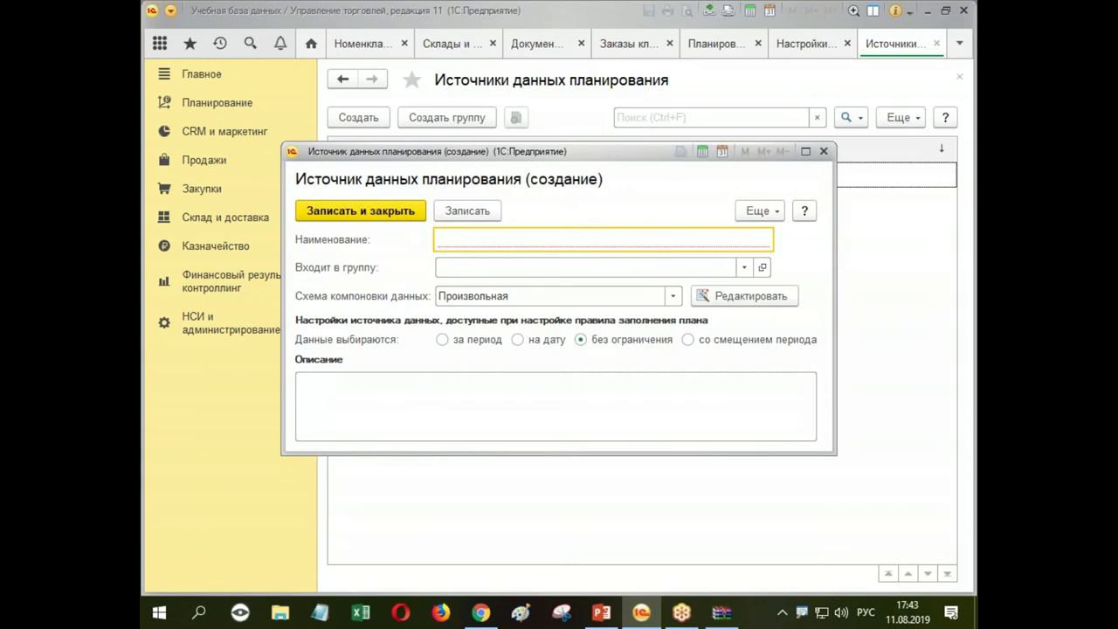
left_click(673, 296)
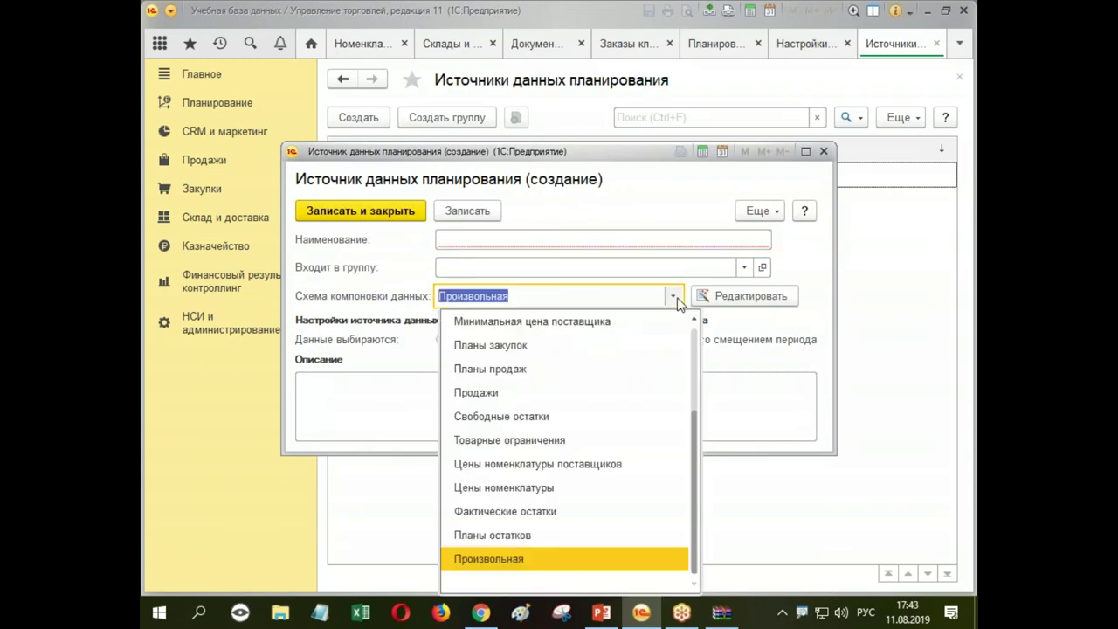
left_click_drag(696, 481, 673, 396)
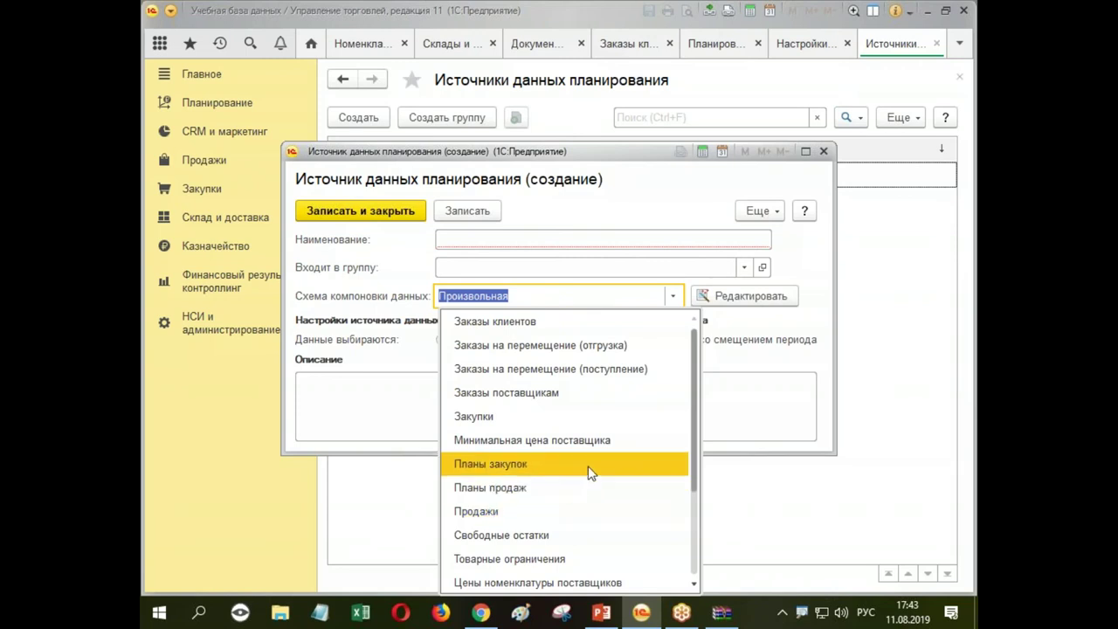
left_click(824, 152)
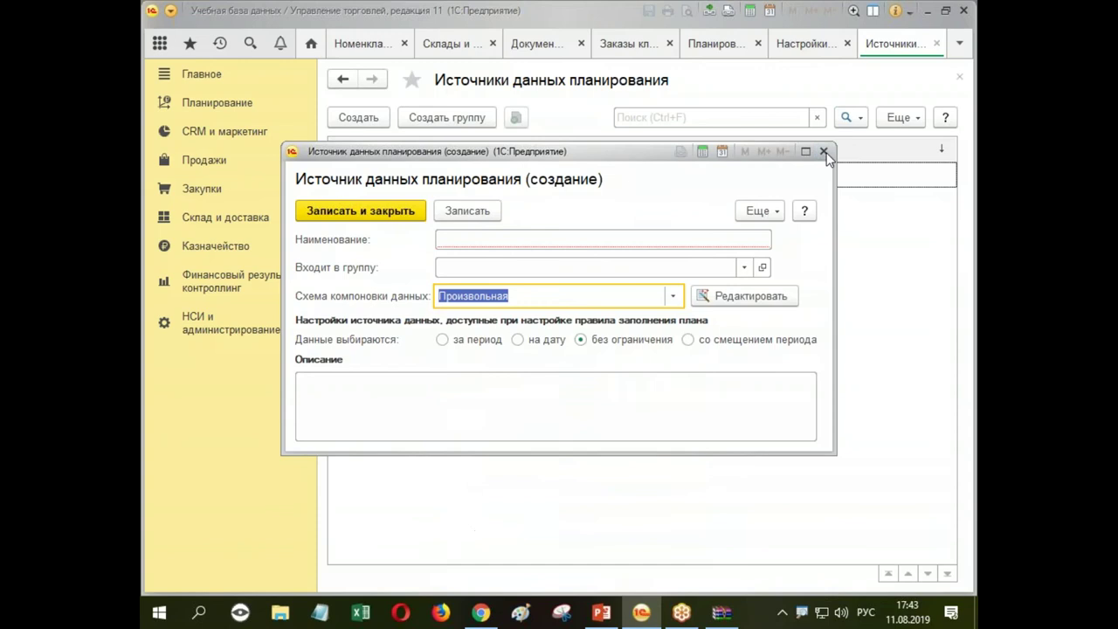
left_click(823, 152)
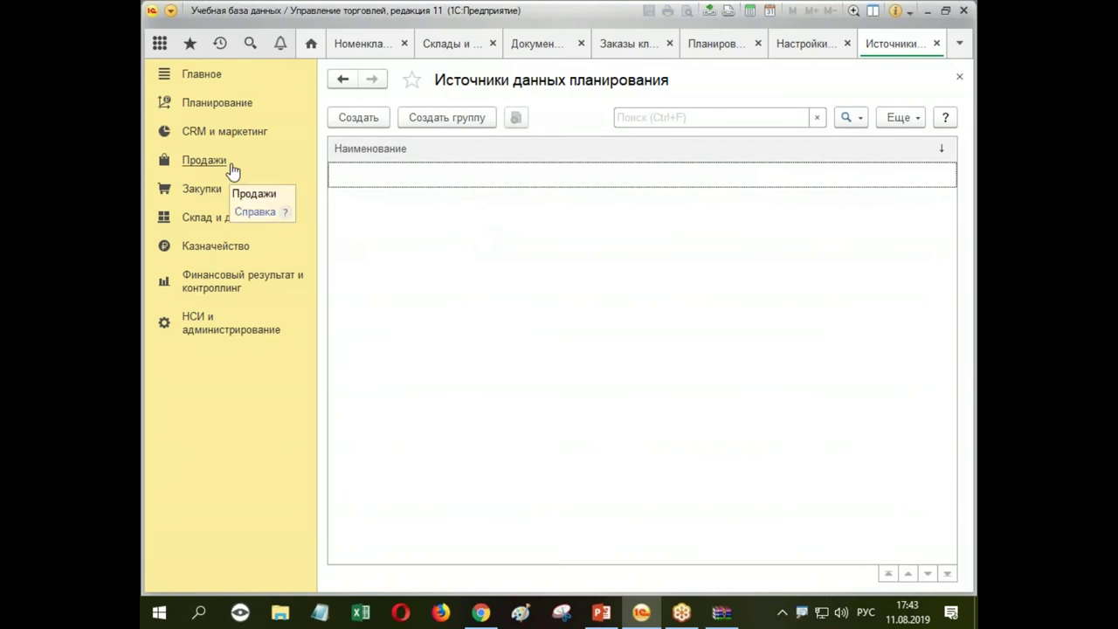
Step: Create a new supply method in the Способы обеспечения потребностей list from the warehouse settings
left_click(226, 220)
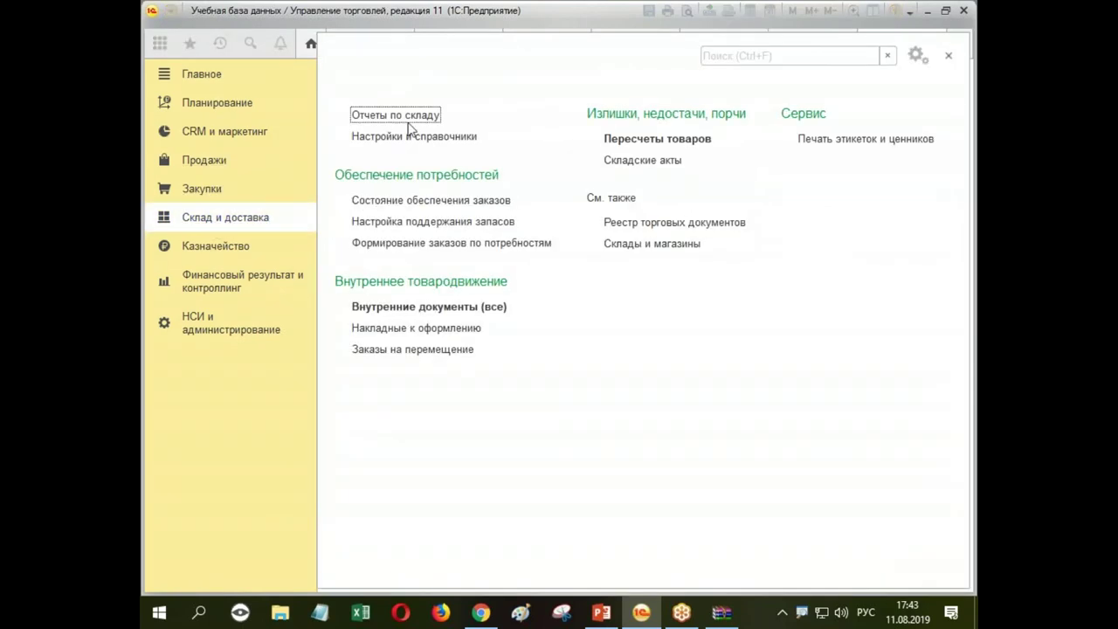
left_click(410, 139)
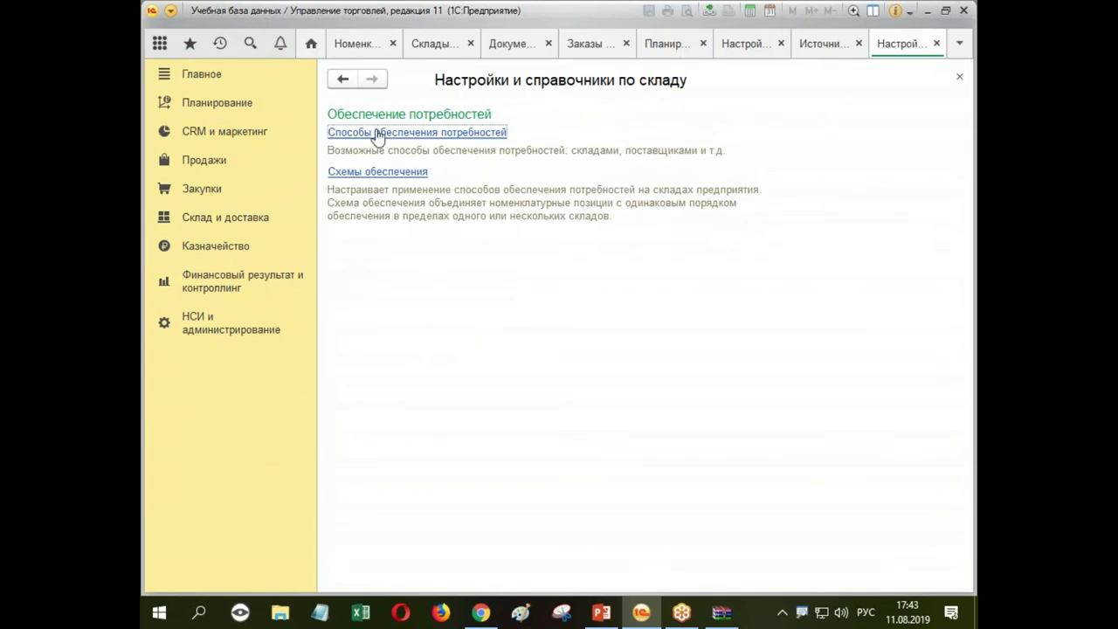
left_click(461, 133)
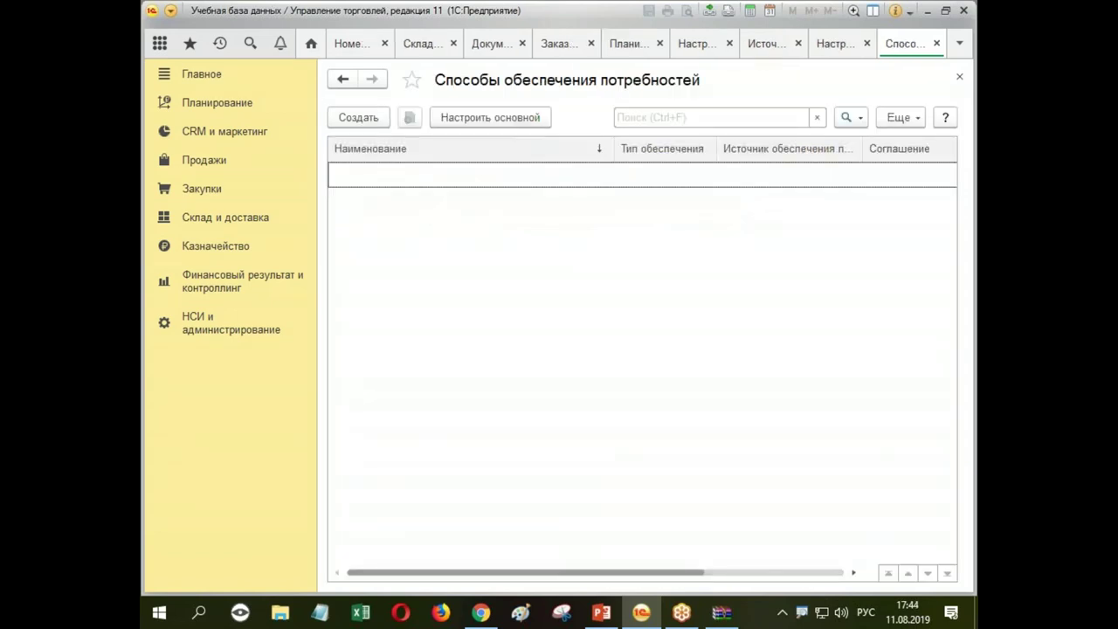
left_click(361, 119)
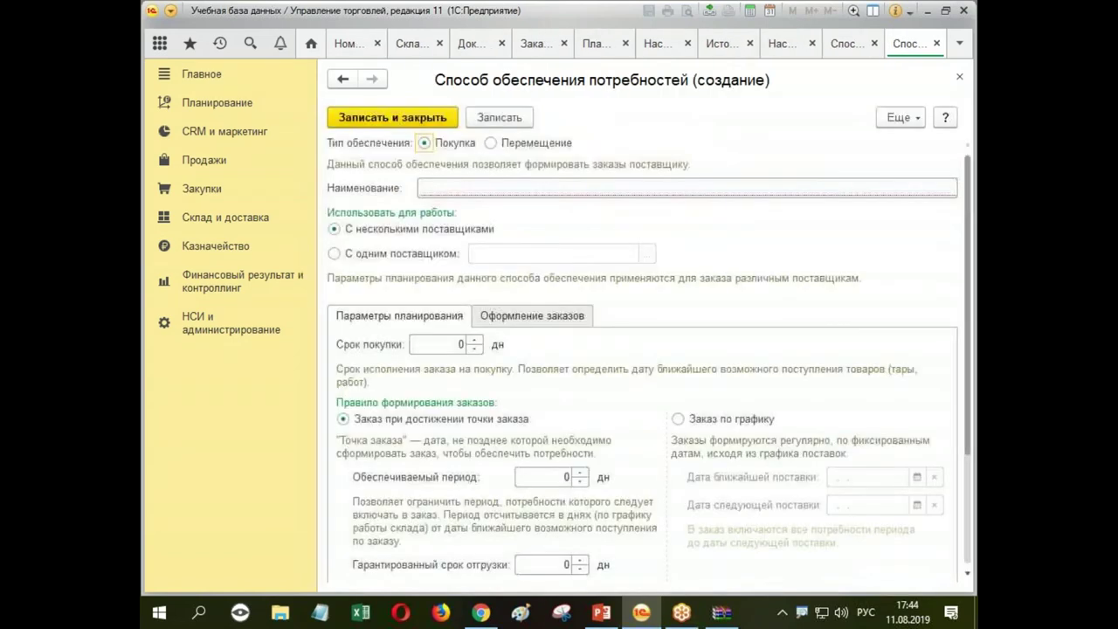
Step: Name the new supply method Закупка у Сигмы
left_click(553, 188)
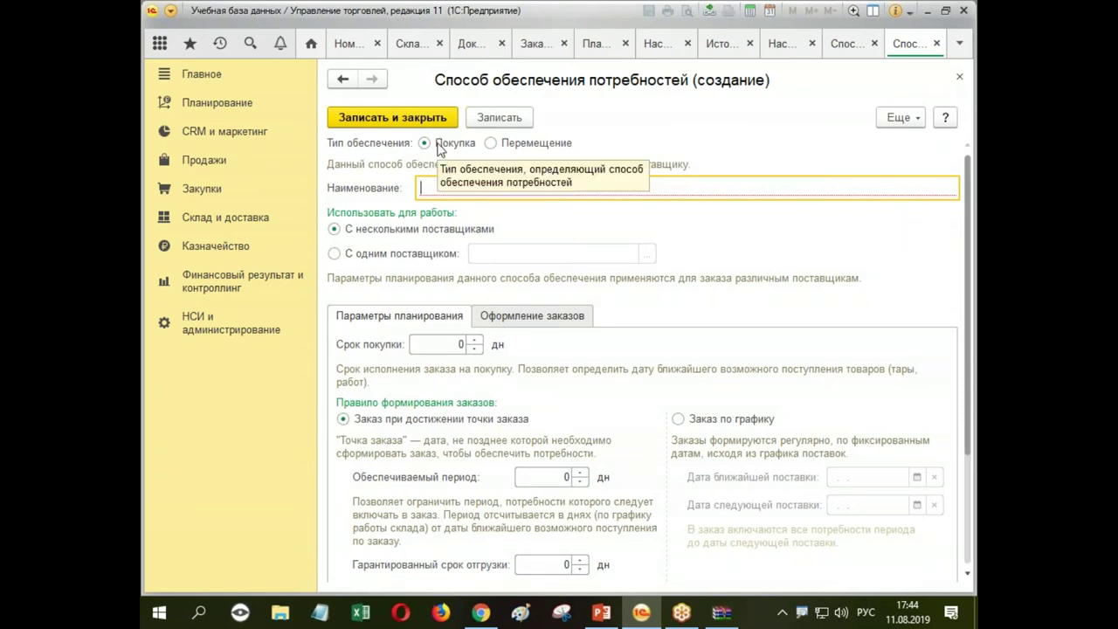
type("Закупка")
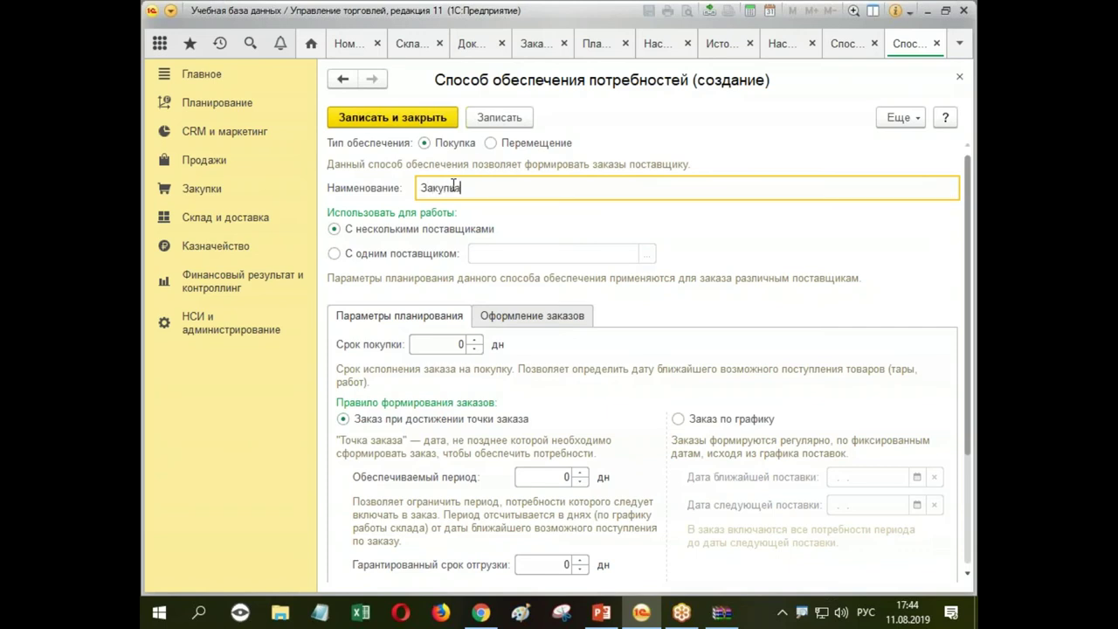
type(" у Симгмы")
key("Left")
key("Left")
key("shift+Left")
key("Left")
key("BackSpace")
Step: Restrict the supply method to a single supplier, choose Сигма, and save and close it
left_click(373, 254)
left_click(547, 250)
left_click(646, 254)
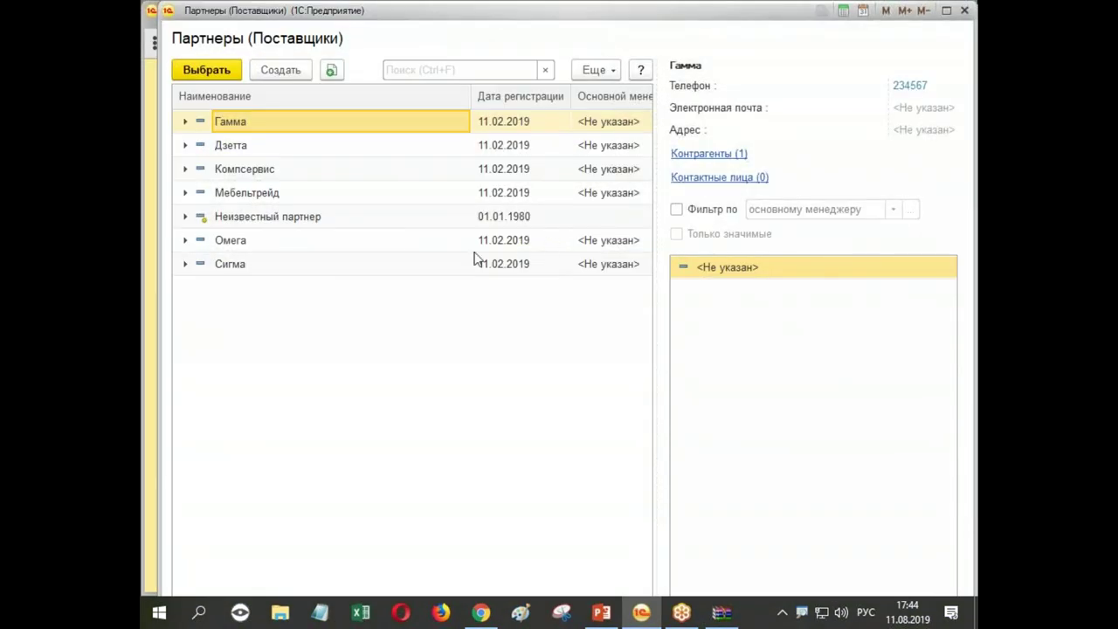
double_click(474, 262)
left_click(375, 114)
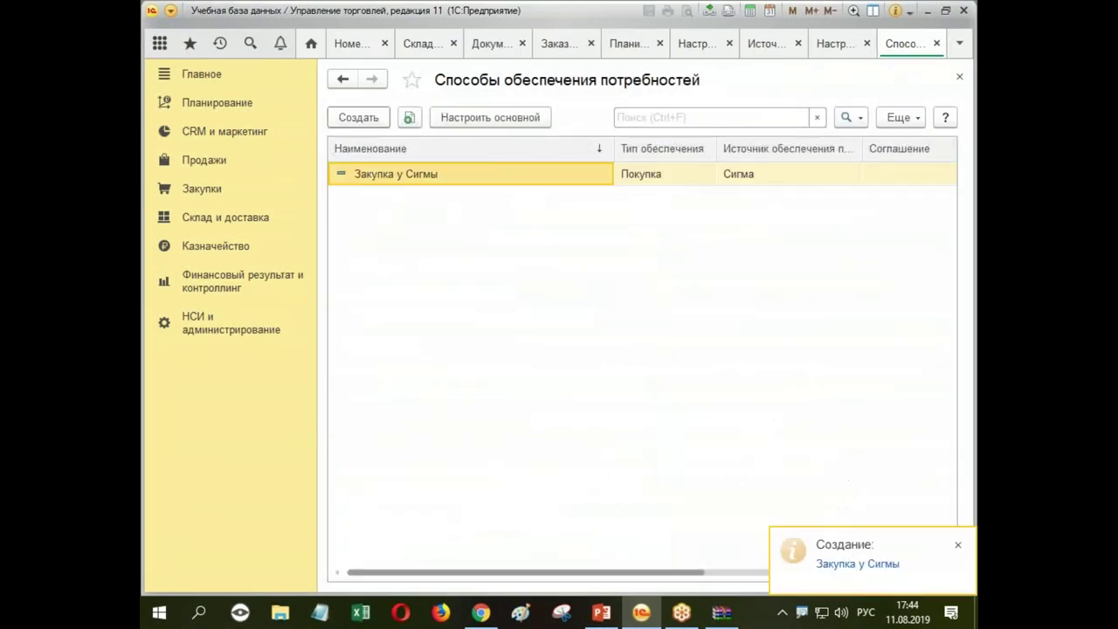
Step: Reopen the Закупка у Сигмы supply method, set its order organization to Орион, and save and close it
double_click(544, 177)
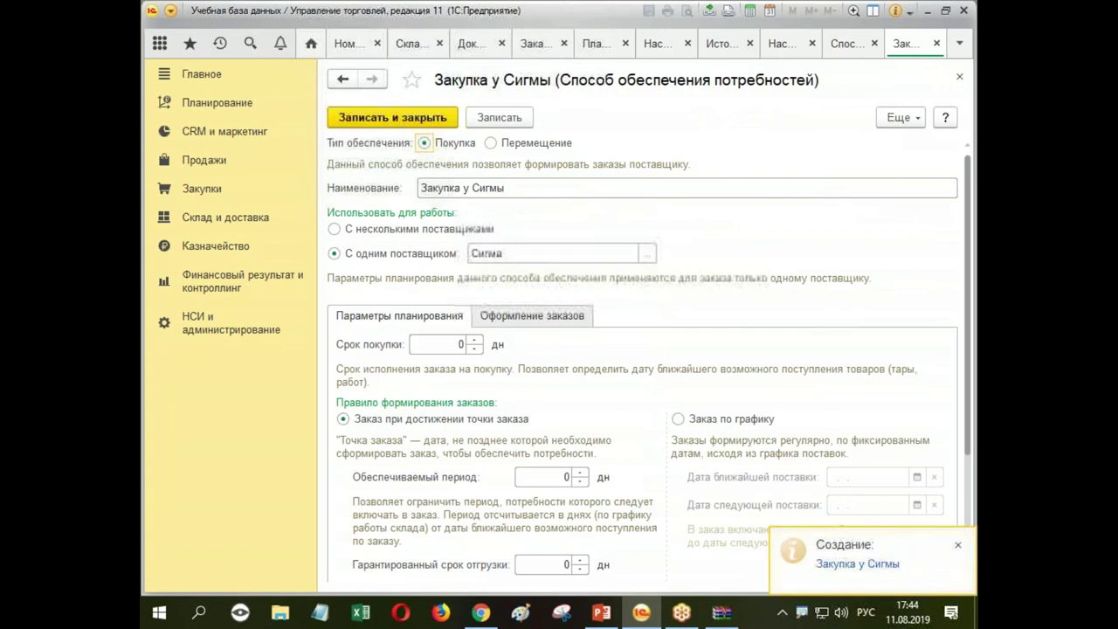
left_click(536, 316)
left_click(587, 361)
left_click(482, 385)
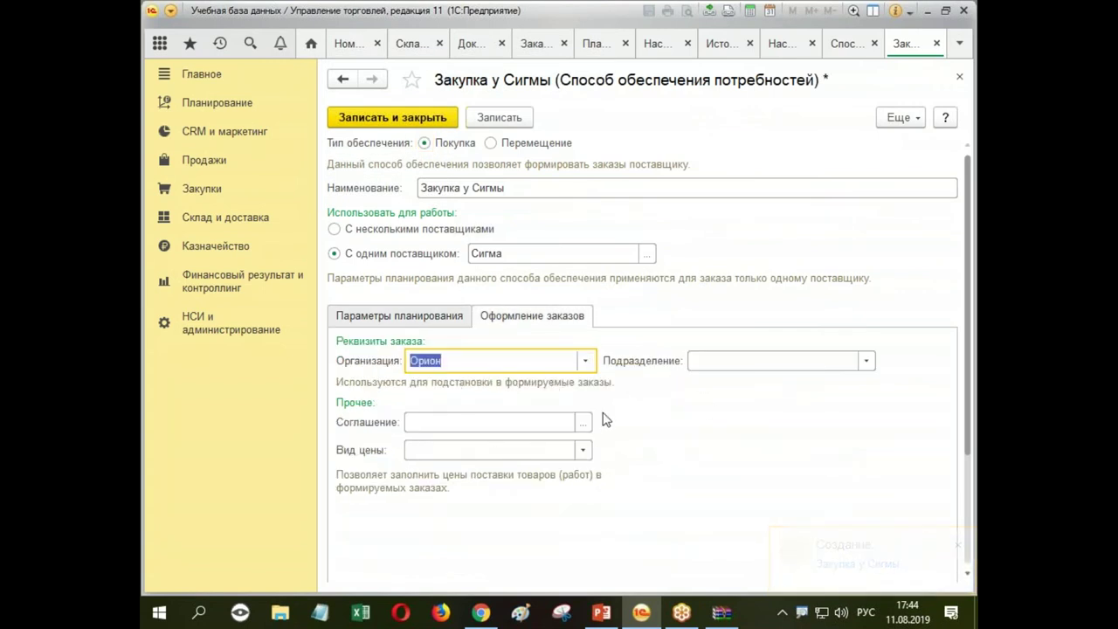
left_click(407, 123)
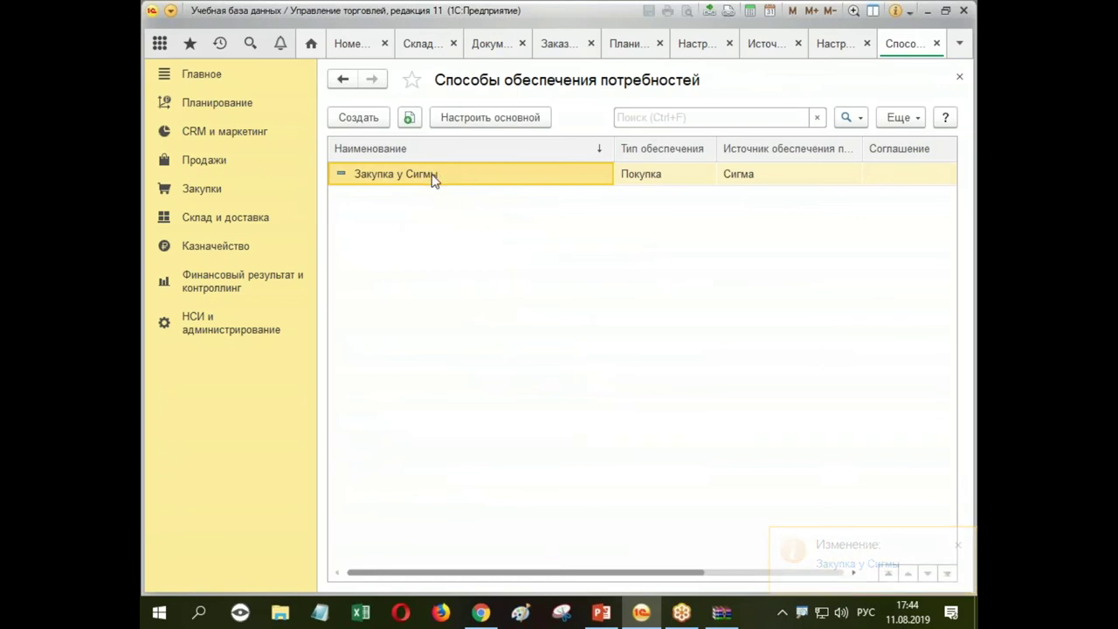
Step: Turn off the item hierarchy in the Номенклатура list and open the card of the Ксерокс item
left_click(212, 319)
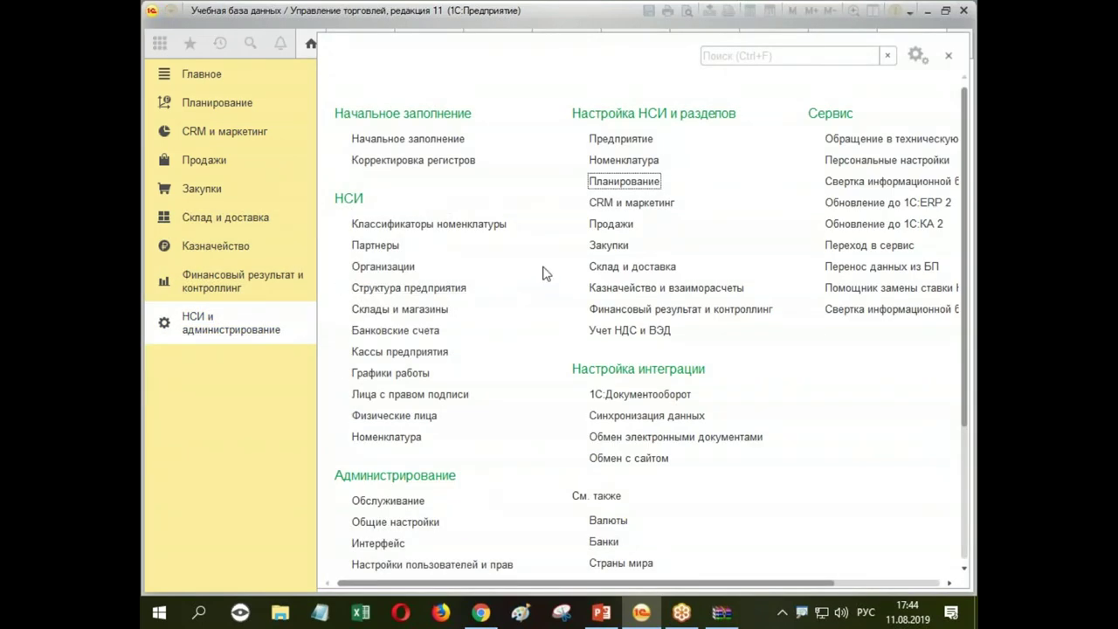
left_click(384, 436)
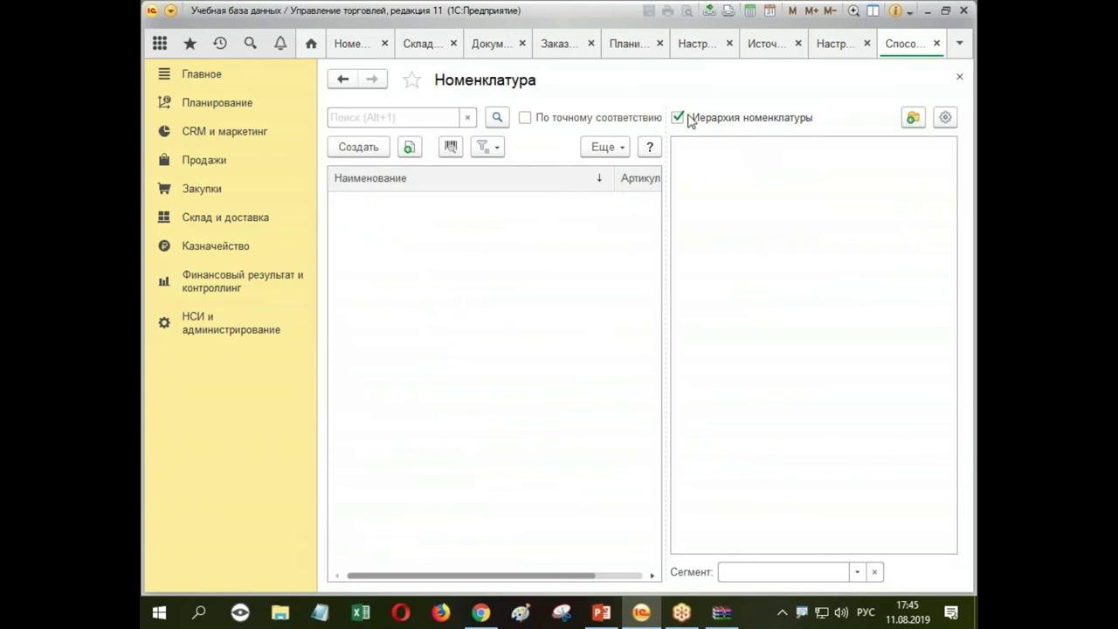
left_click(680, 118)
left_click(400, 349)
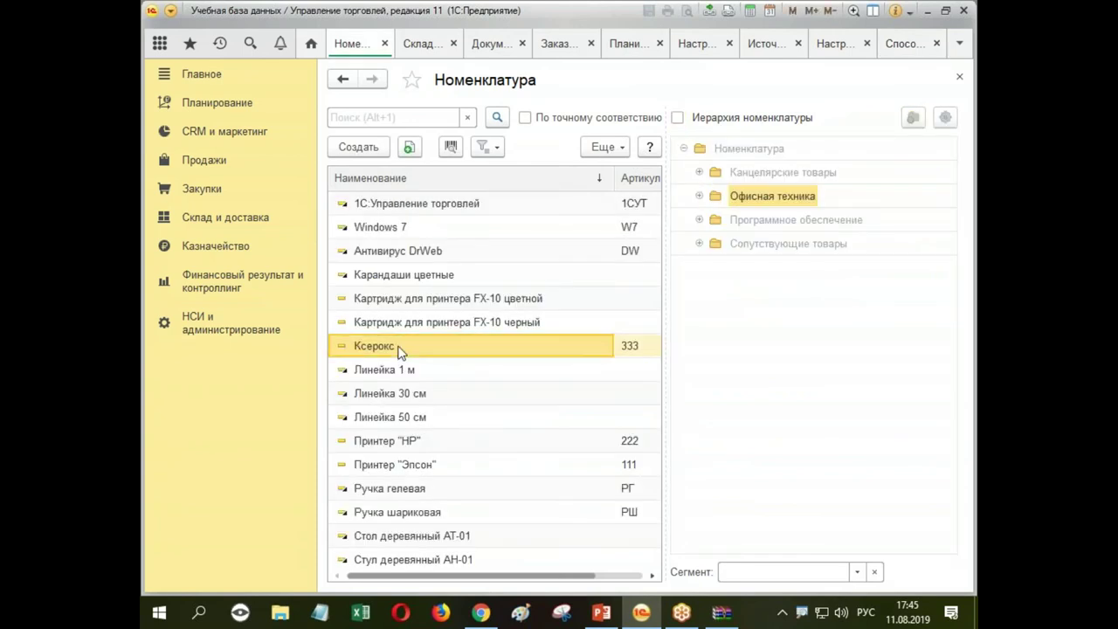
key("Return")
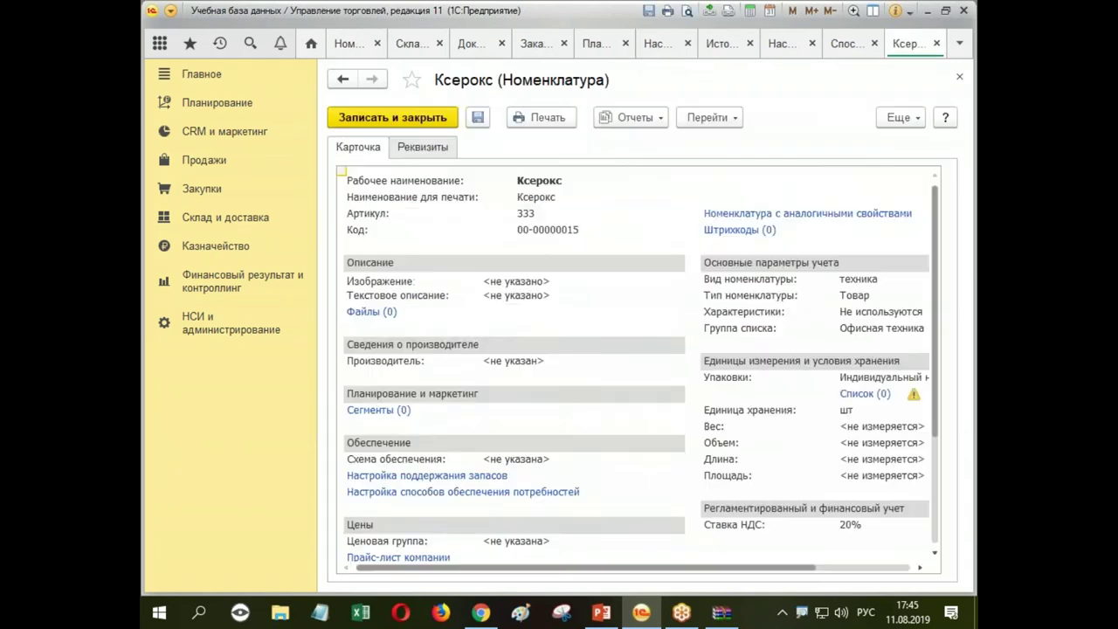
scroll(489, 428, "down", 2)
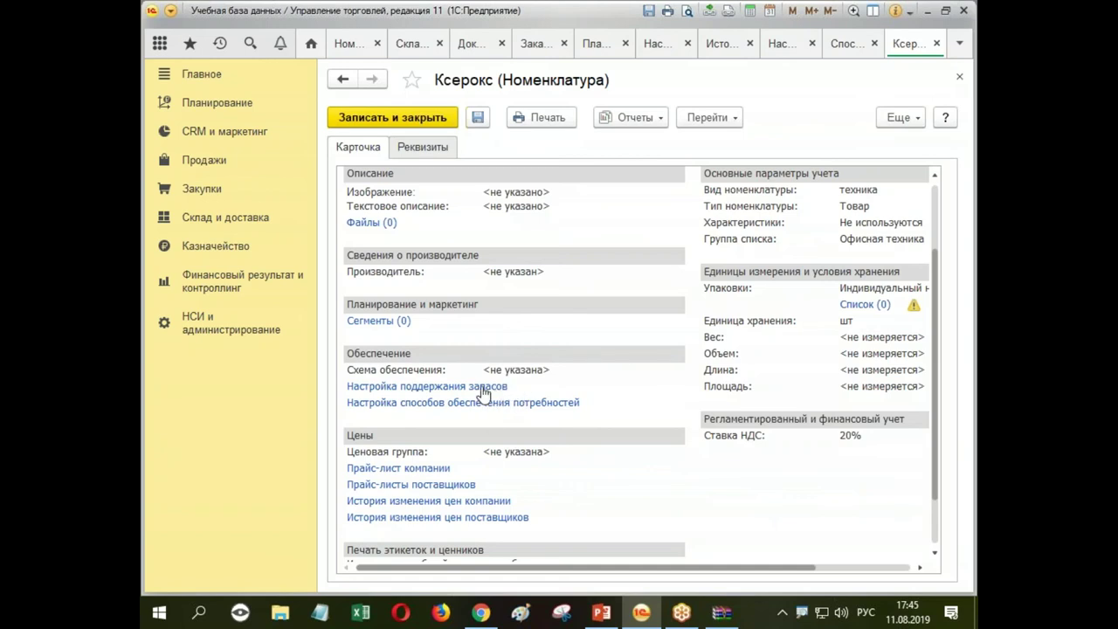
Step: In the Ксерокс supply method settings, assign Закупка у Сигмы to the Управление запасами warehouse and close the settings
left_click(493, 403)
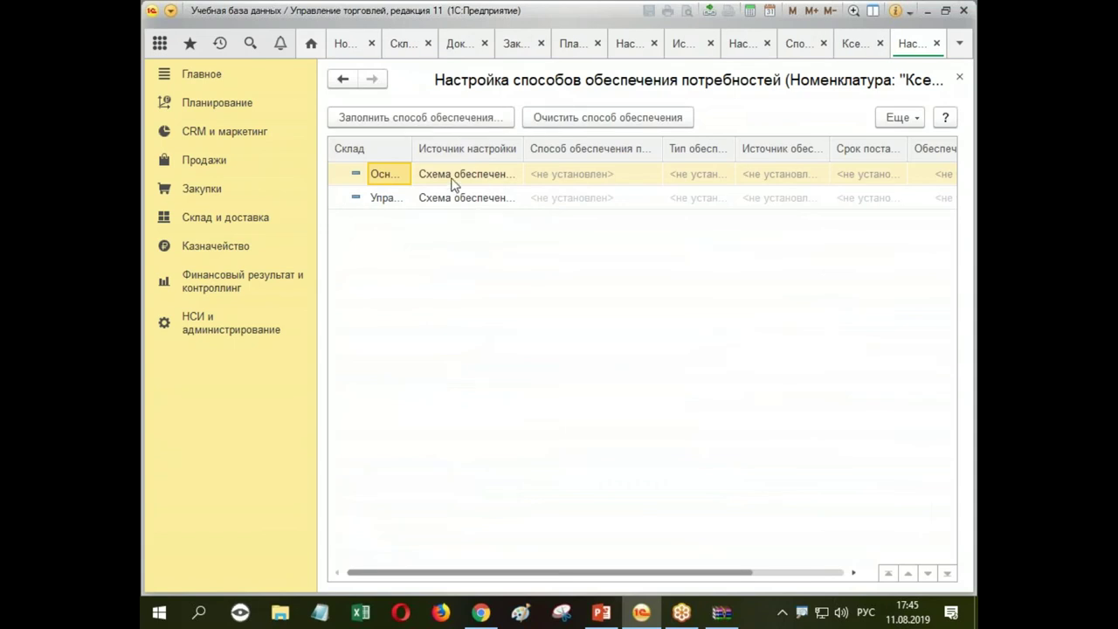
left_click_drag(411, 149, 520, 150)
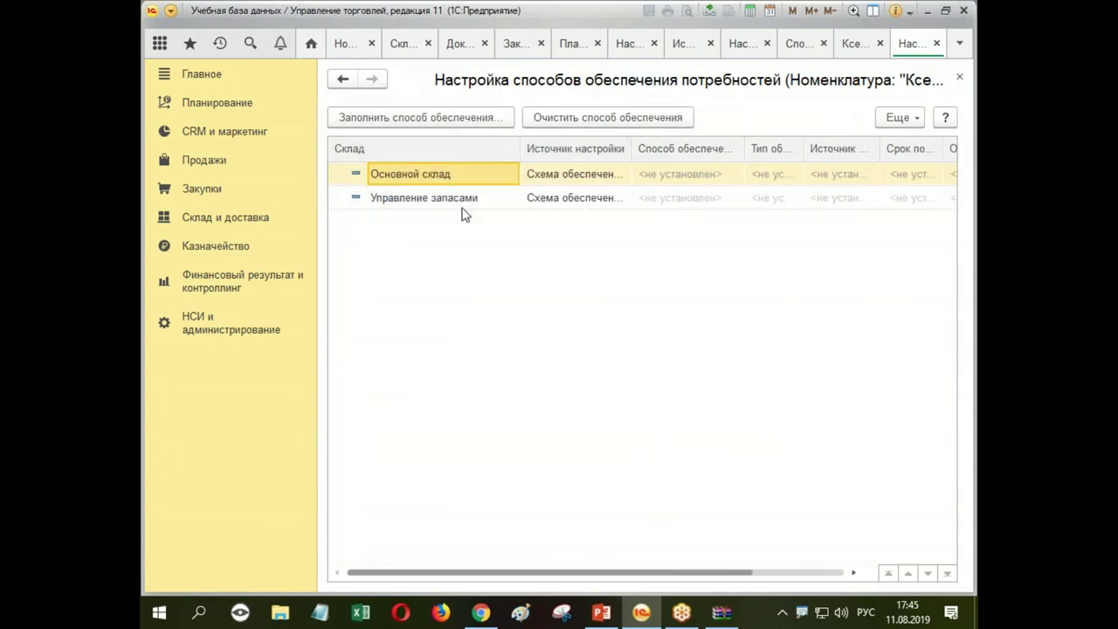
left_click(464, 199)
left_click(576, 199)
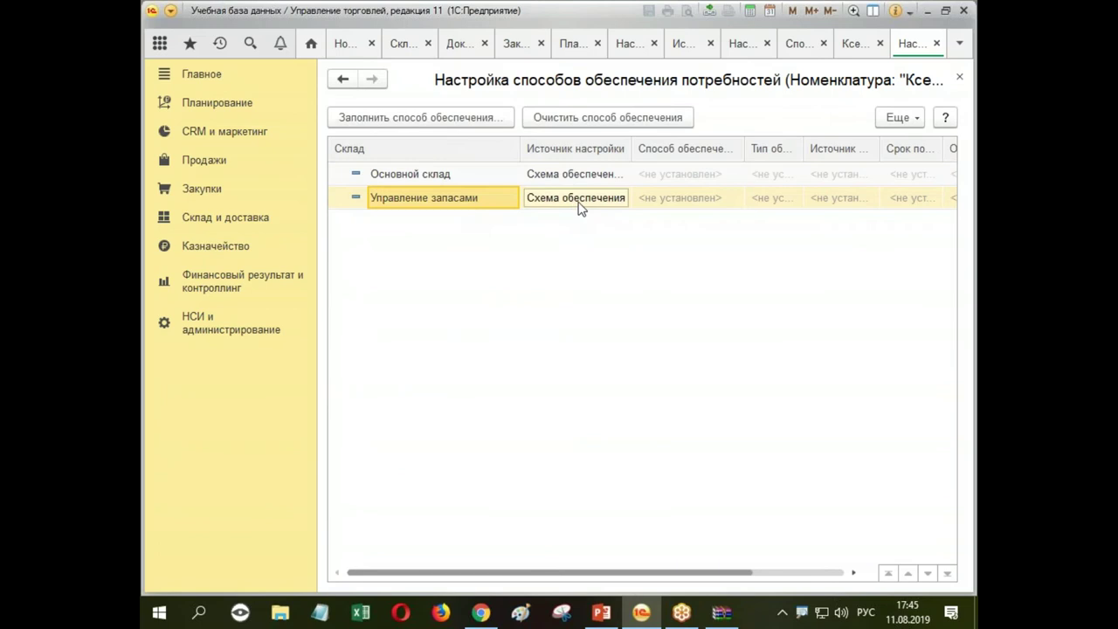
left_click(402, 203)
left_click(483, 116)
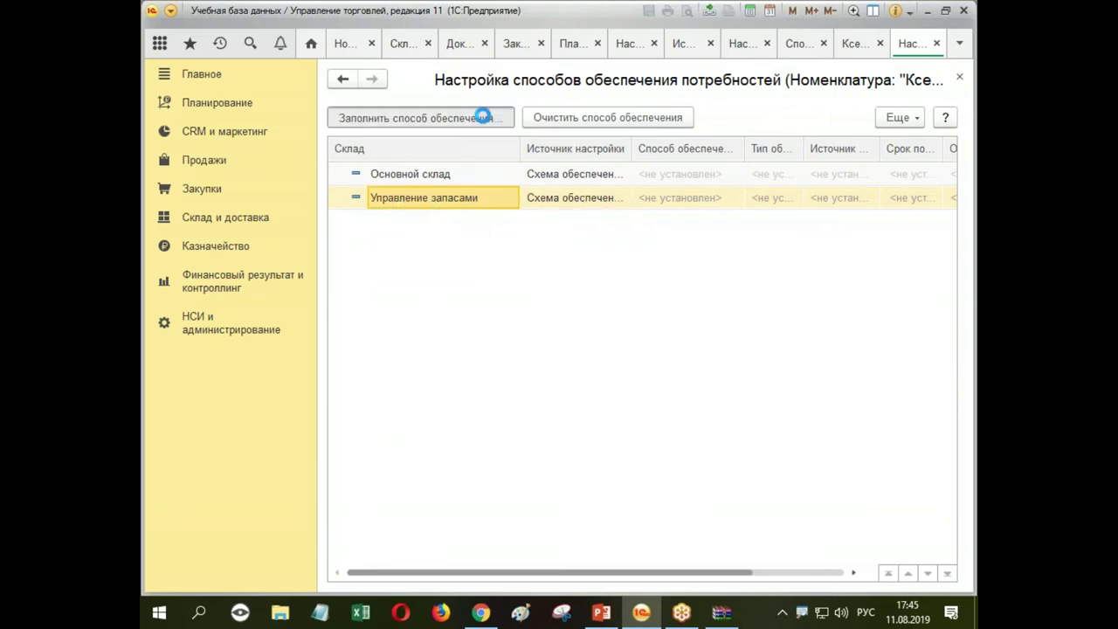
double_click(474, 184)
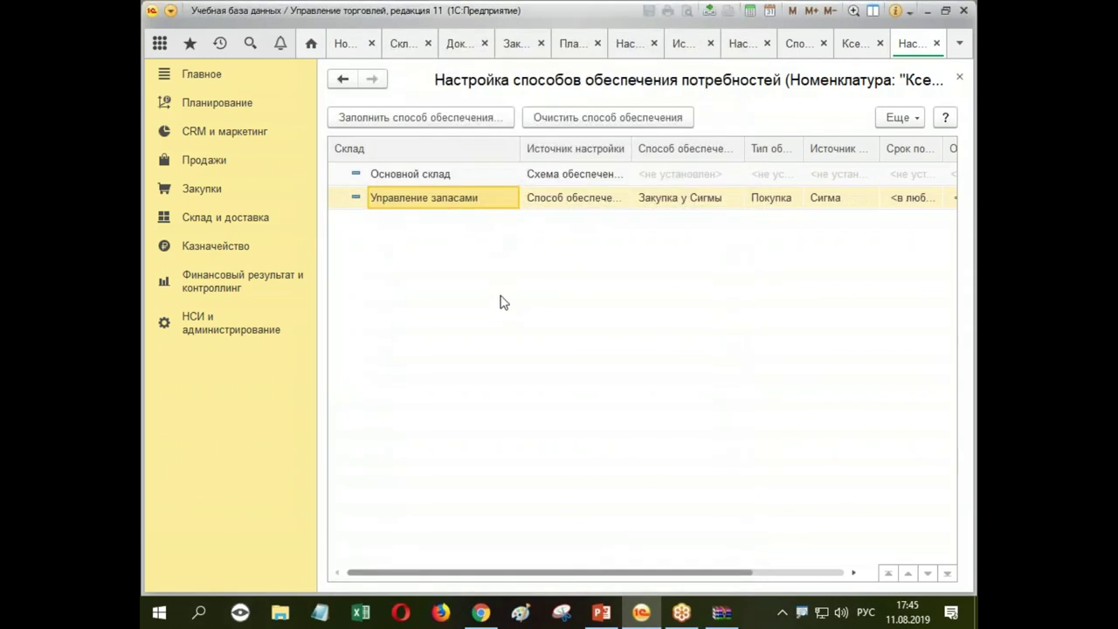
left_click(363, 118)
left_click(441, 128)
left_click(959, 77)
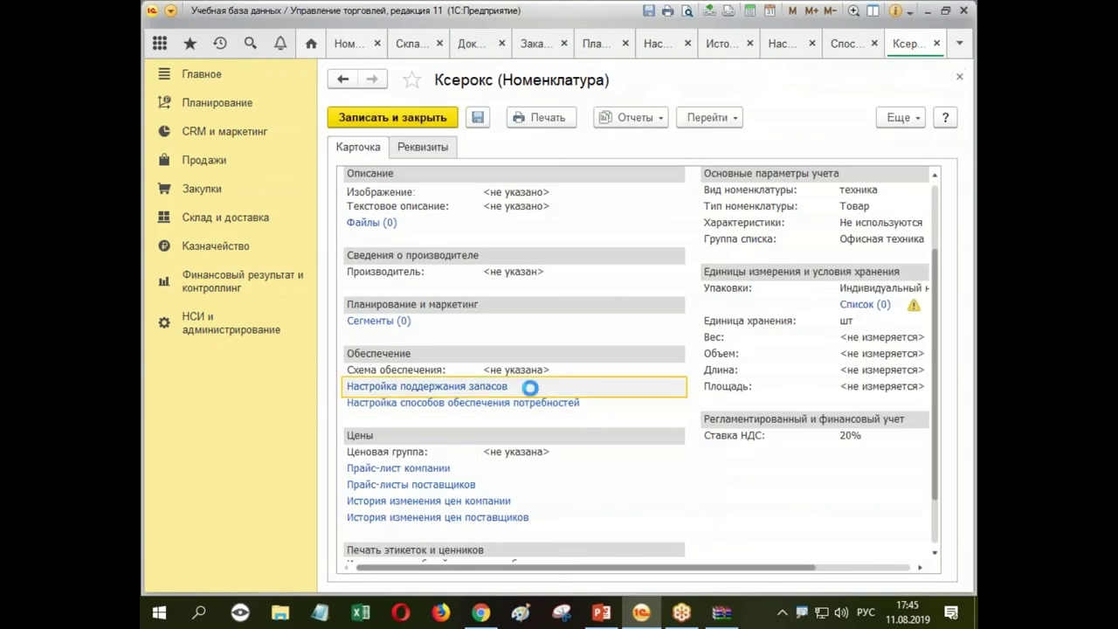
Step: View the stock maintenance settings of the Ксерокс item and return to its card
left_click(507, 387)
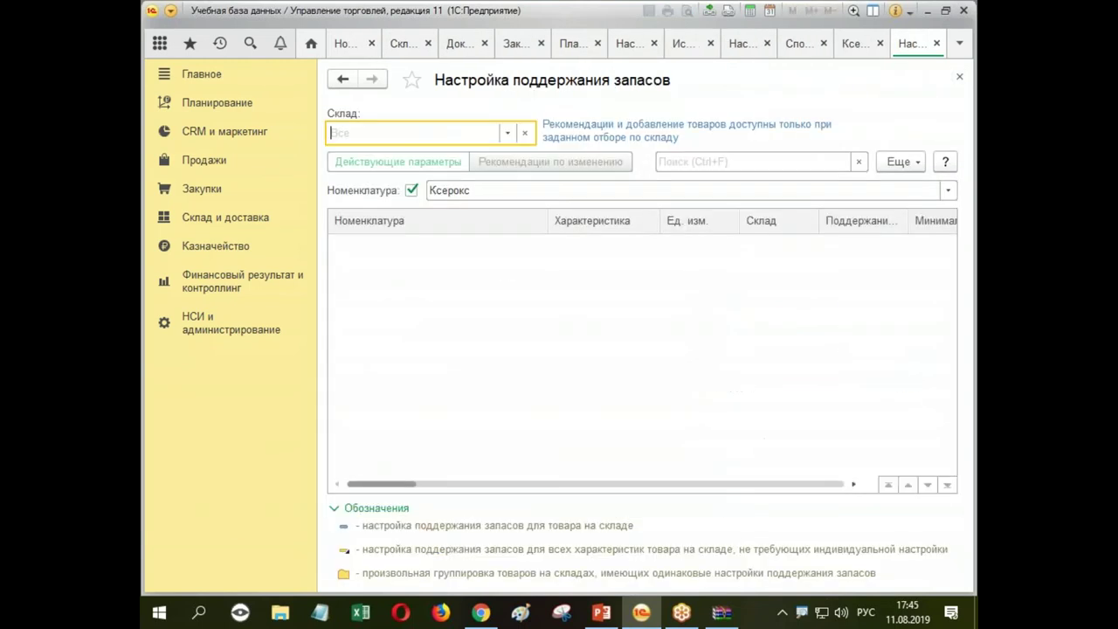
left_click(936, 43)
left_click(618, 323)
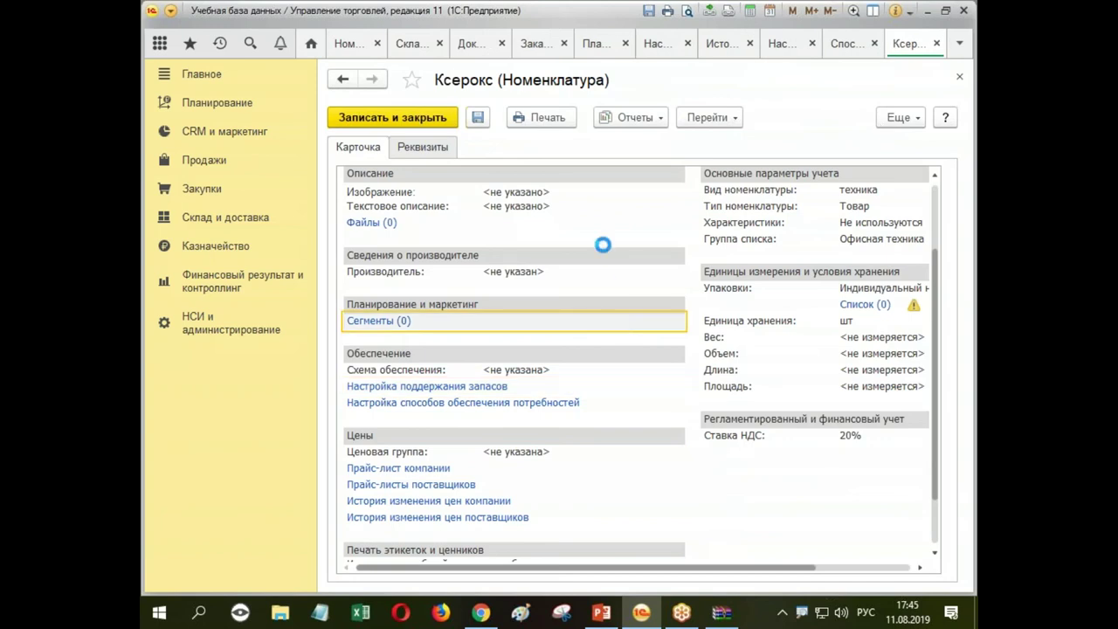
left_click(936, 43)
Step: Save the Ксерокс item card and check its supply method settings by warehouse
left_click(479, 123)
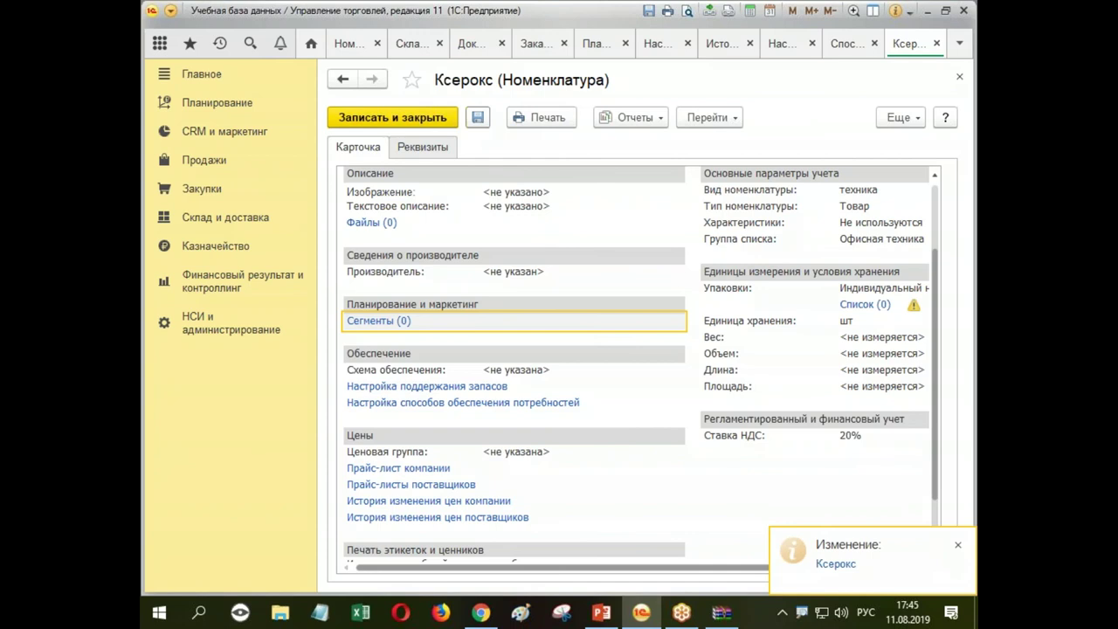
left_click(456, 405)
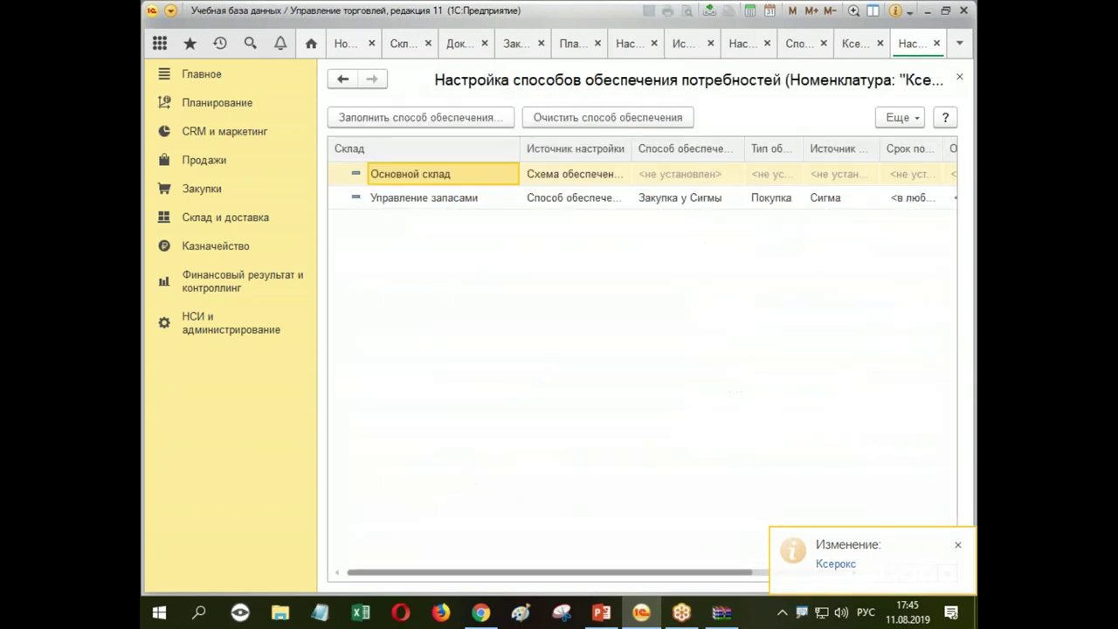
left_click(958, 77)
Step: Close all open forms and lists so that only the start page remains
left_click(936, 44)
left_click(937, 44)
left_click(936, 43)
left_click(935, 44)
left_click(929, 44)
left_click(896, 43)
left_click(910, 44)
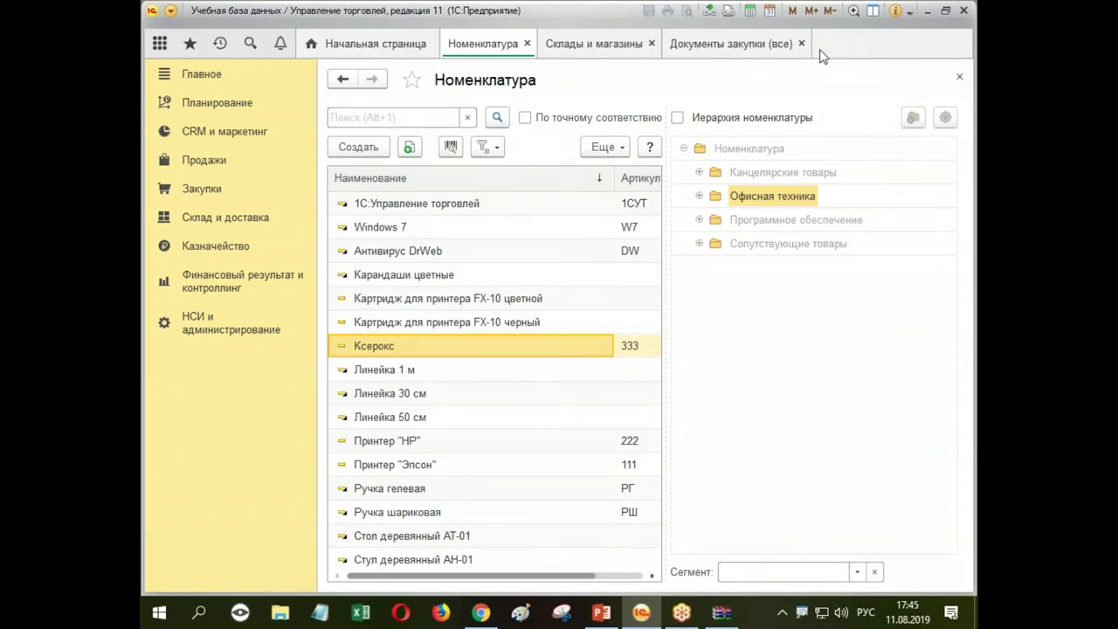
left_click(801, 44)
left_click(650, 43)
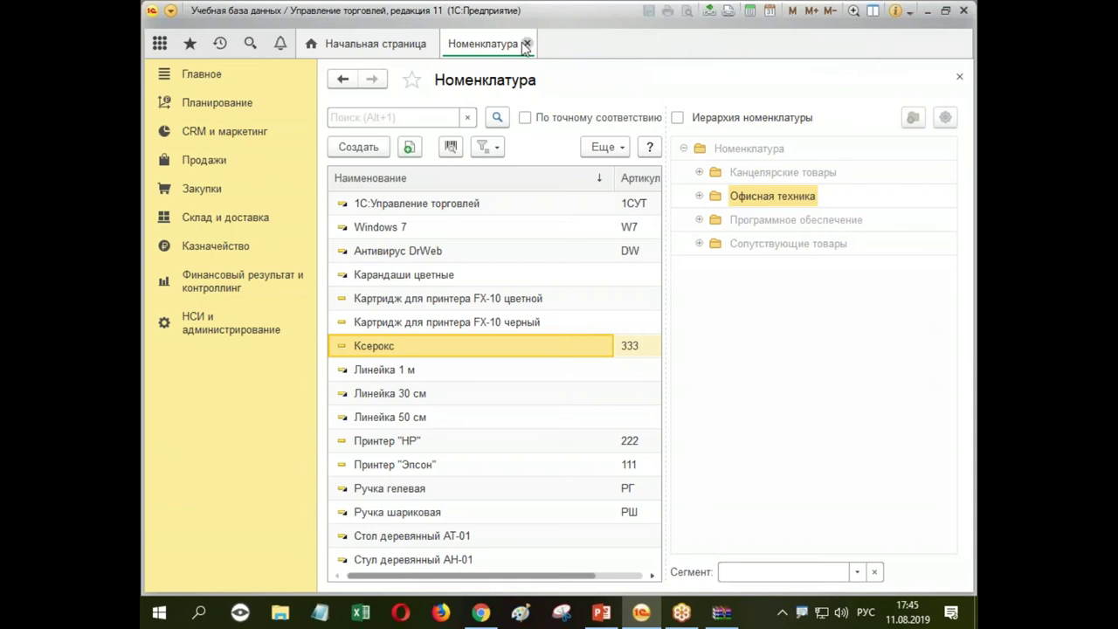
left_click(527, 44)
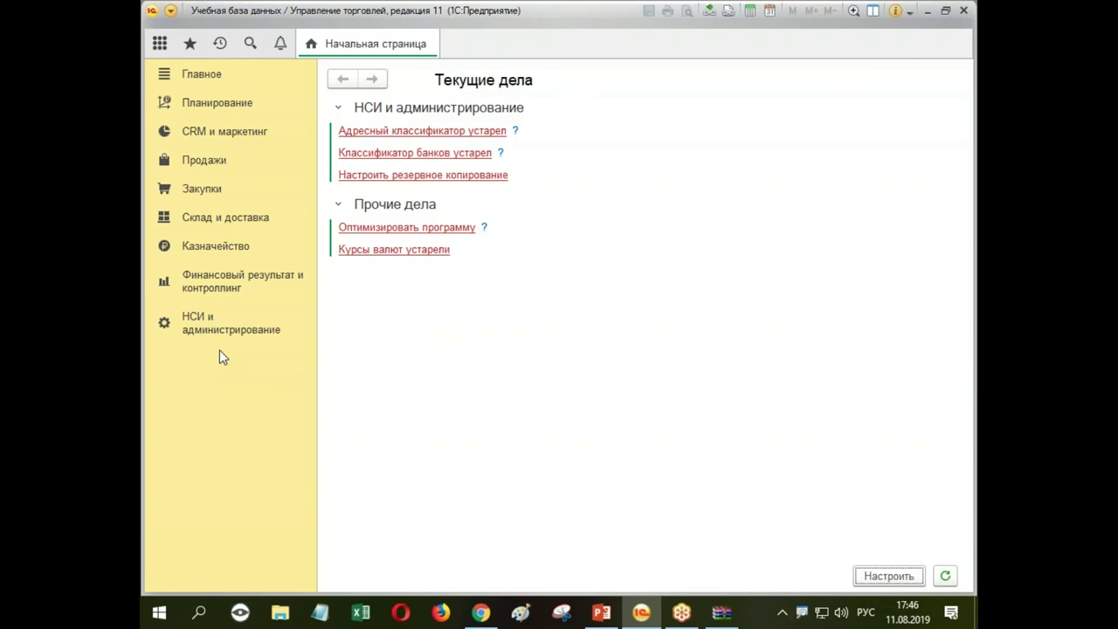
Step: Open the Управление запасами warehouse from Склады и магазины and go to its stock maintenance settings (Настройка поддержания запасов)
left_click(199, 333)
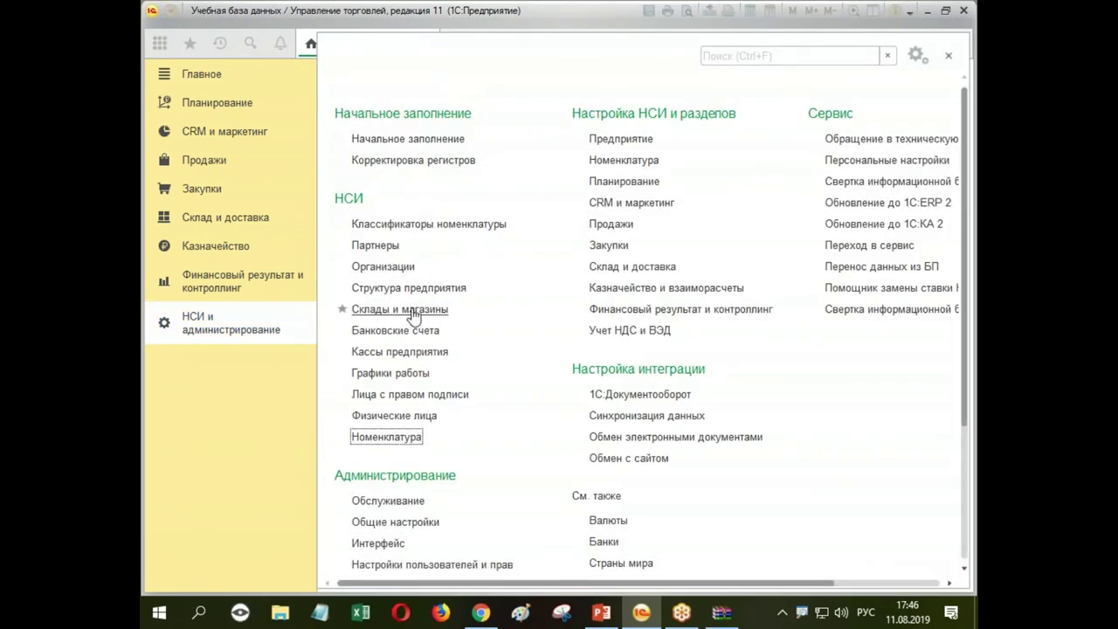
left_click(408, 203)
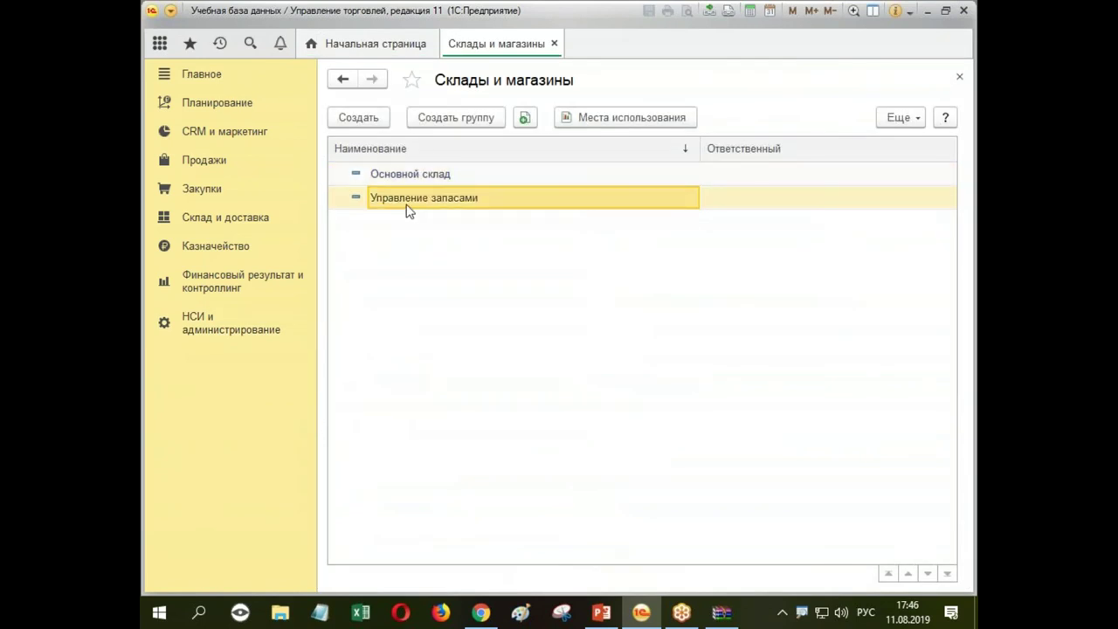
double_click(408, 210)
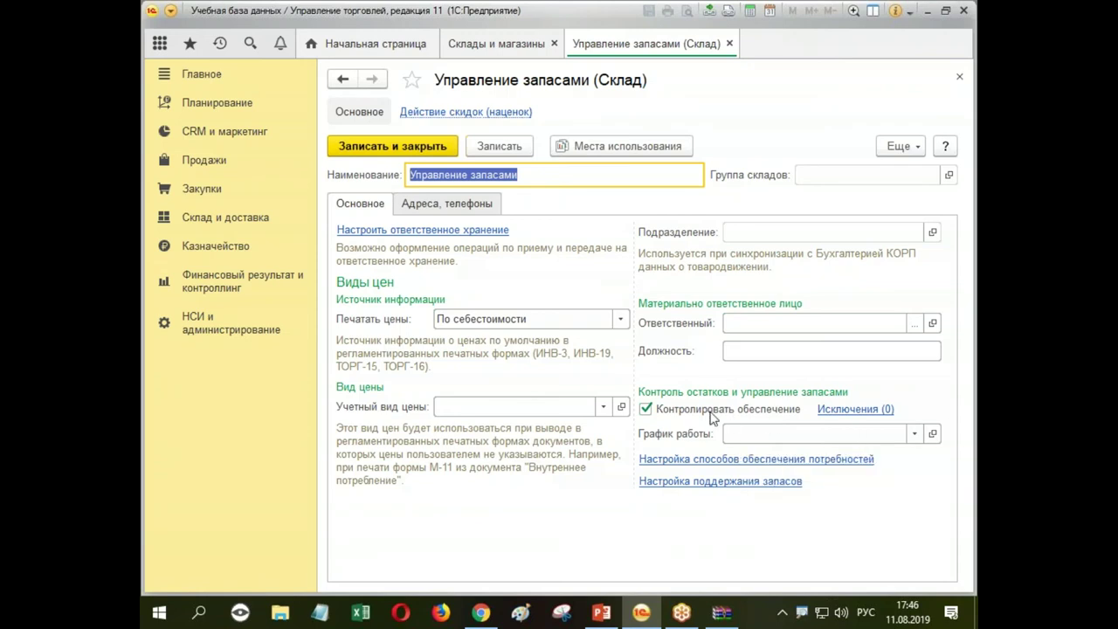
left_click(738, 482)
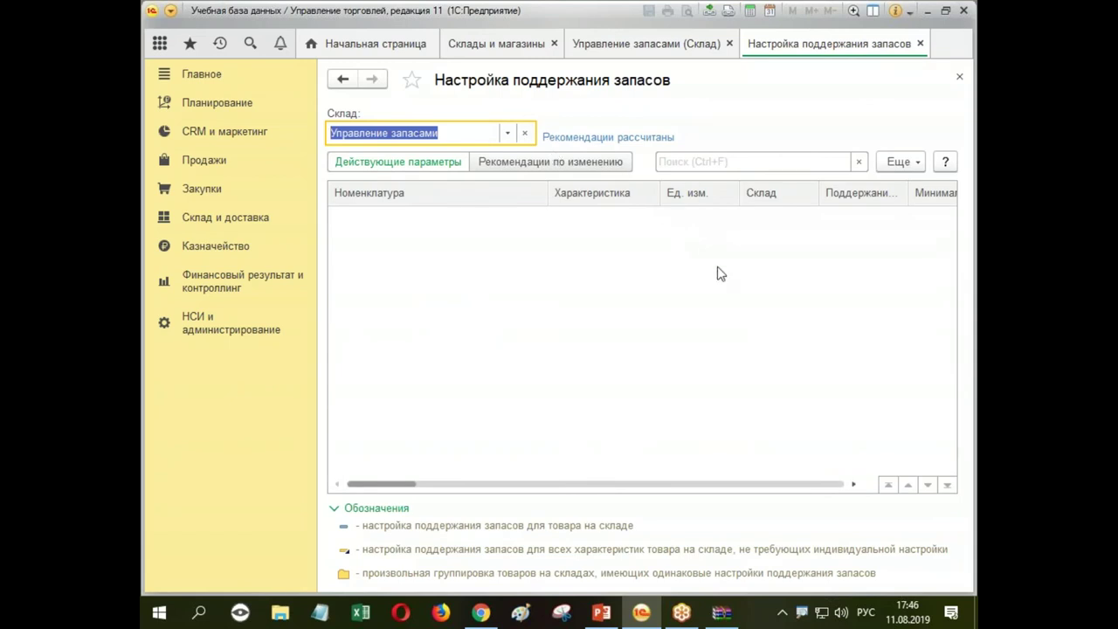
Step: Add the Ксерокс item from the техника kind to the warehouse's stock maintenance list
left_click(913, 163)
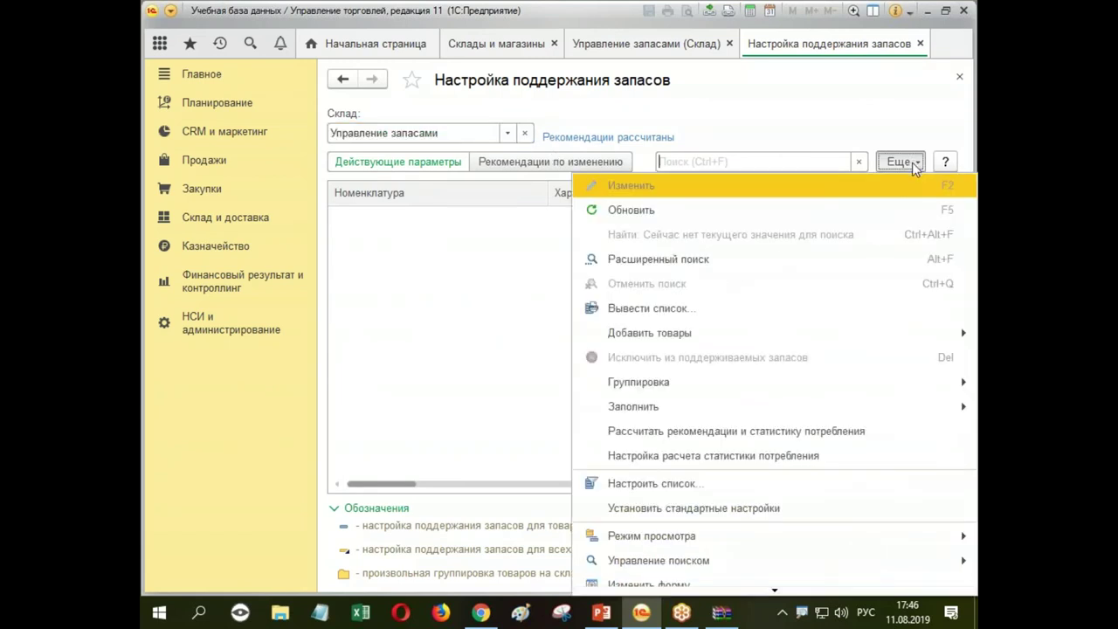
mouse_move(724, 342)
left_click(479, 337)
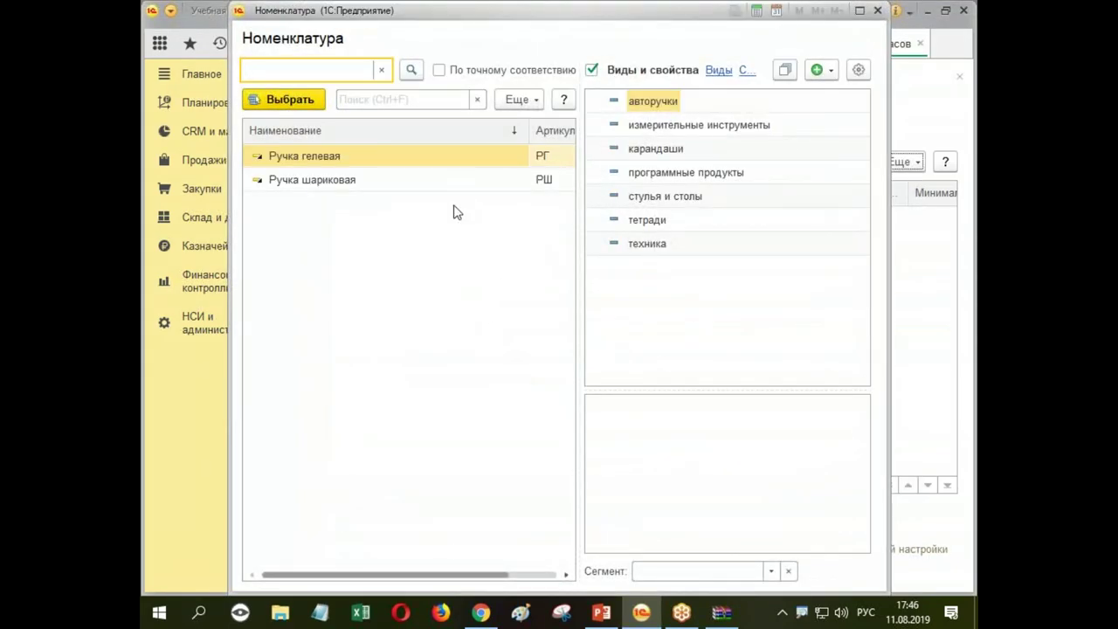
left_click(617, 246)
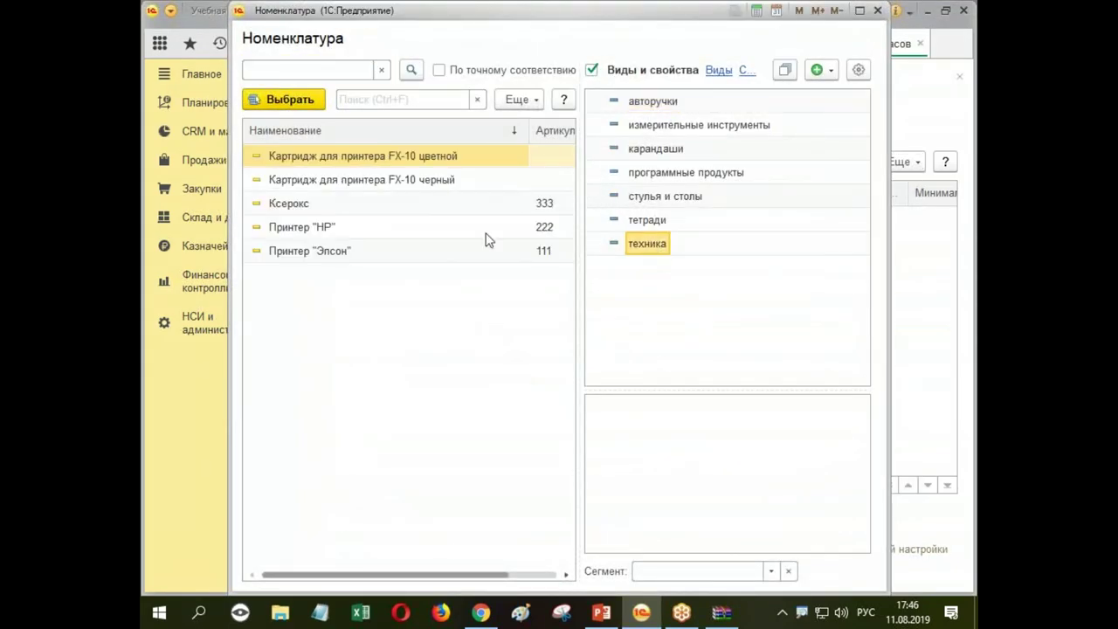
double_click(294, 212)
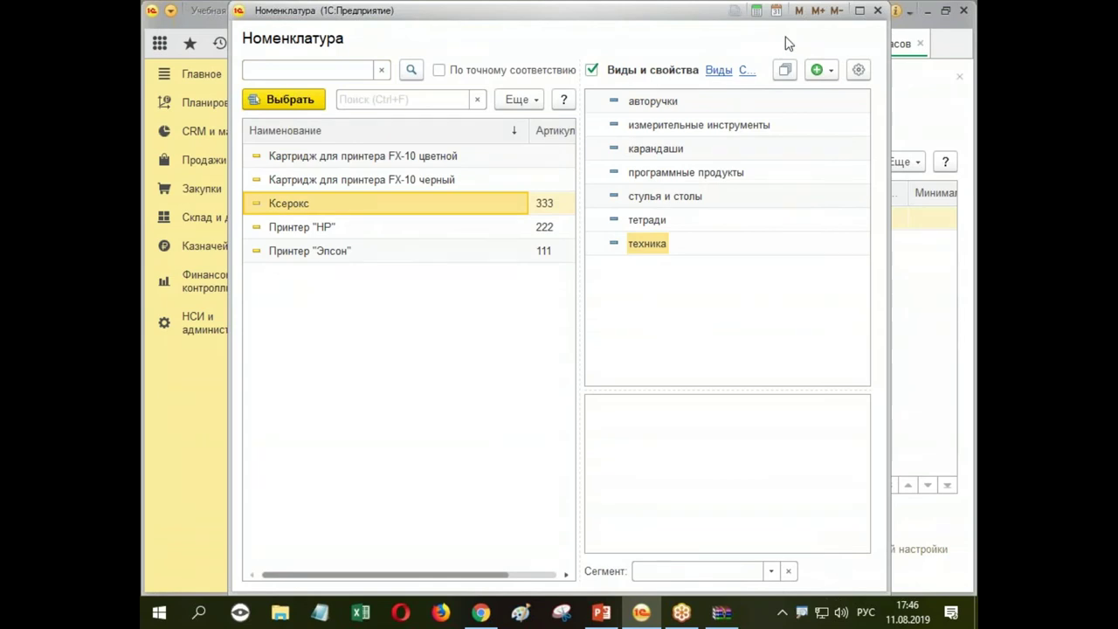
left_click(878, 10)
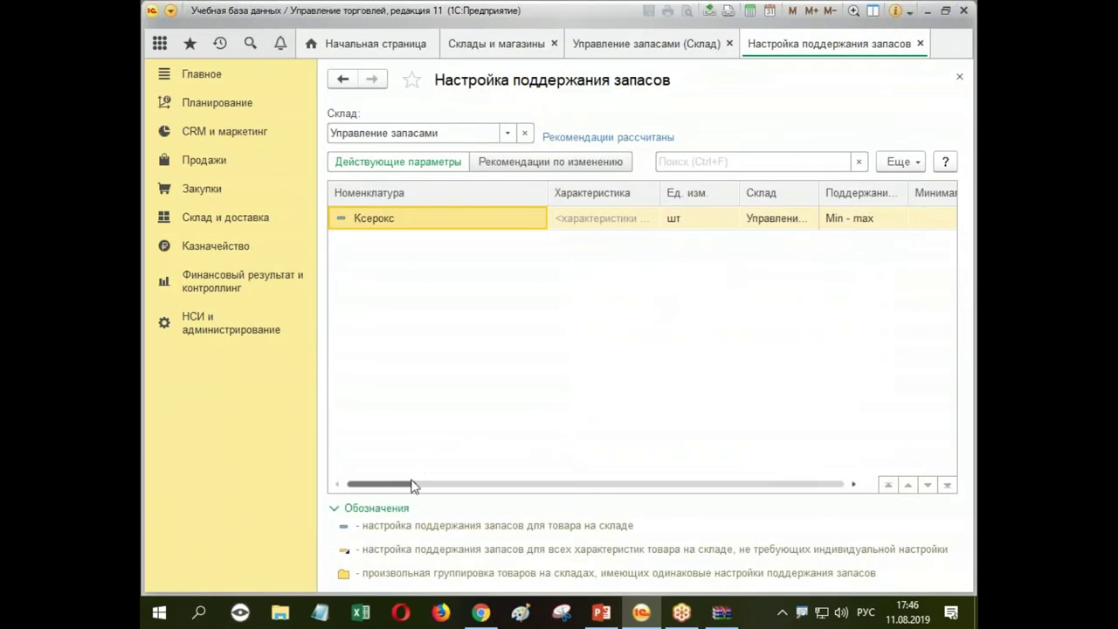
Step: In the Ксерокс stock maintenance parameters, keep the Min - max method and set the minimum stock to 200 and the maximum to 1000
mouse_move(404, 489)
left_mouse_down()
mouse_move(474, 492)
mouse_move(402, 471)
left_mouse_up()
left_click(881, 223)
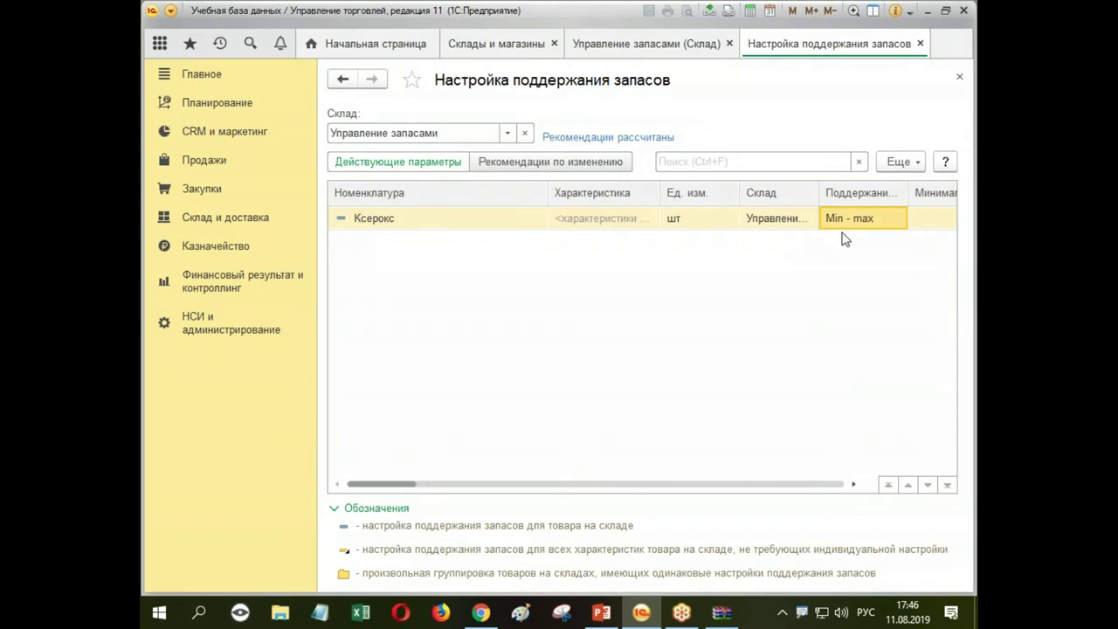
double_click(888, 221)
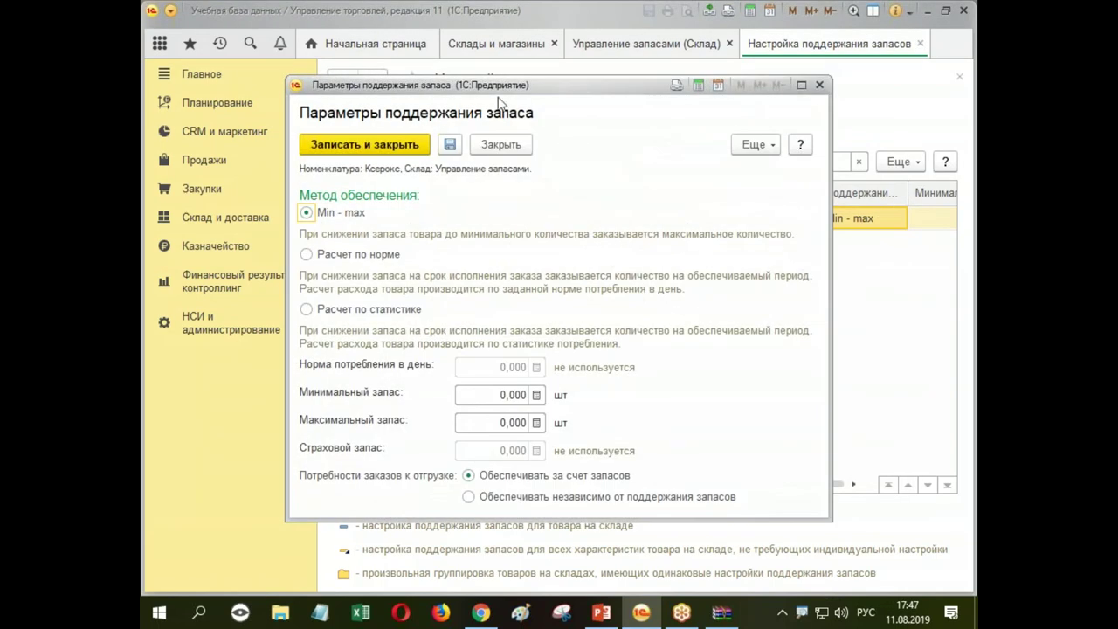
left_click_drag(511, 87, 586, 53)
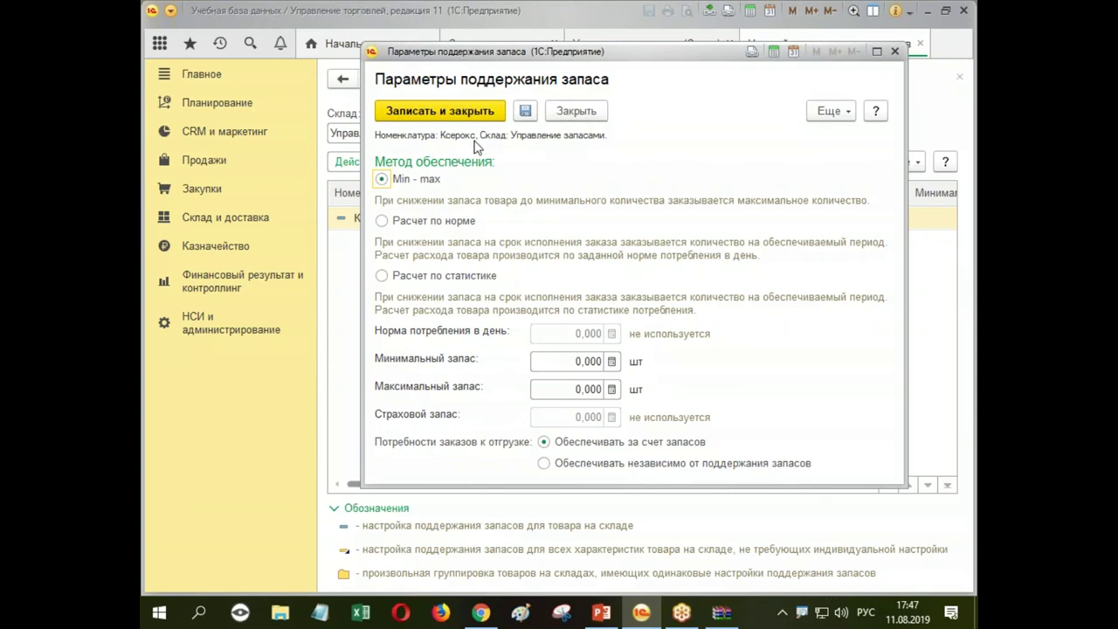
left_click(561, 389)
type("200")
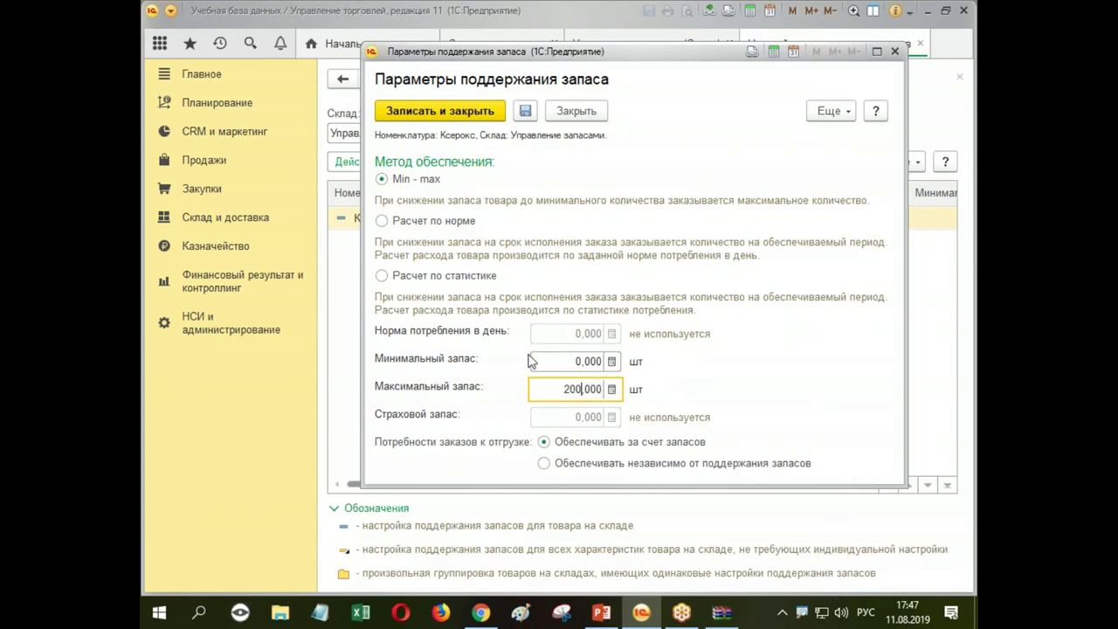
left_click(568, 360)
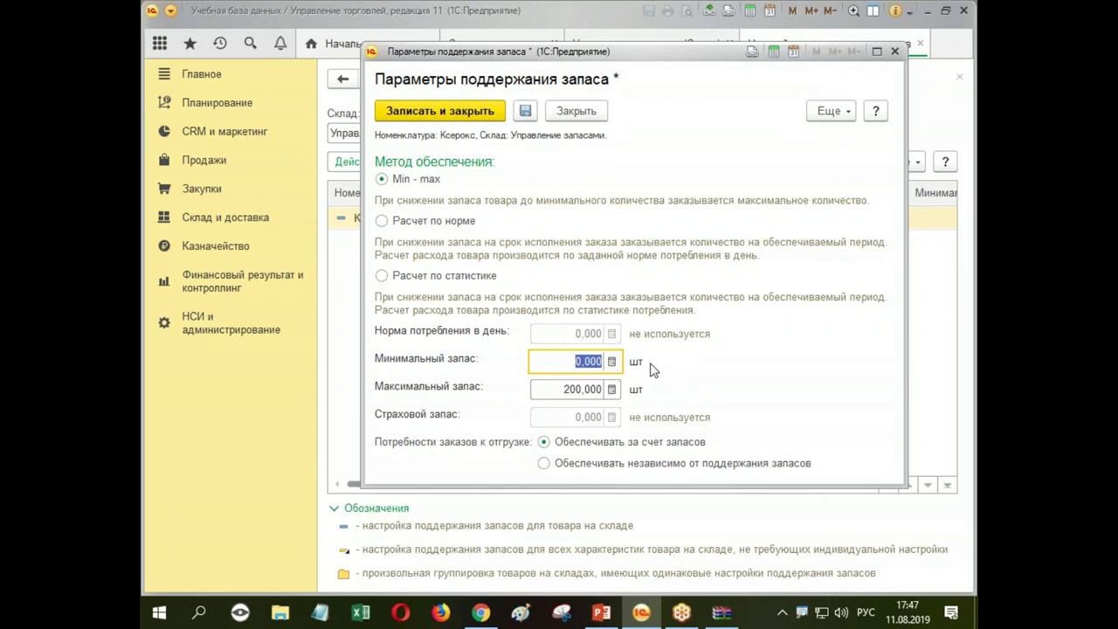
type("2 000")
key("BackSpace")
key("Tab")
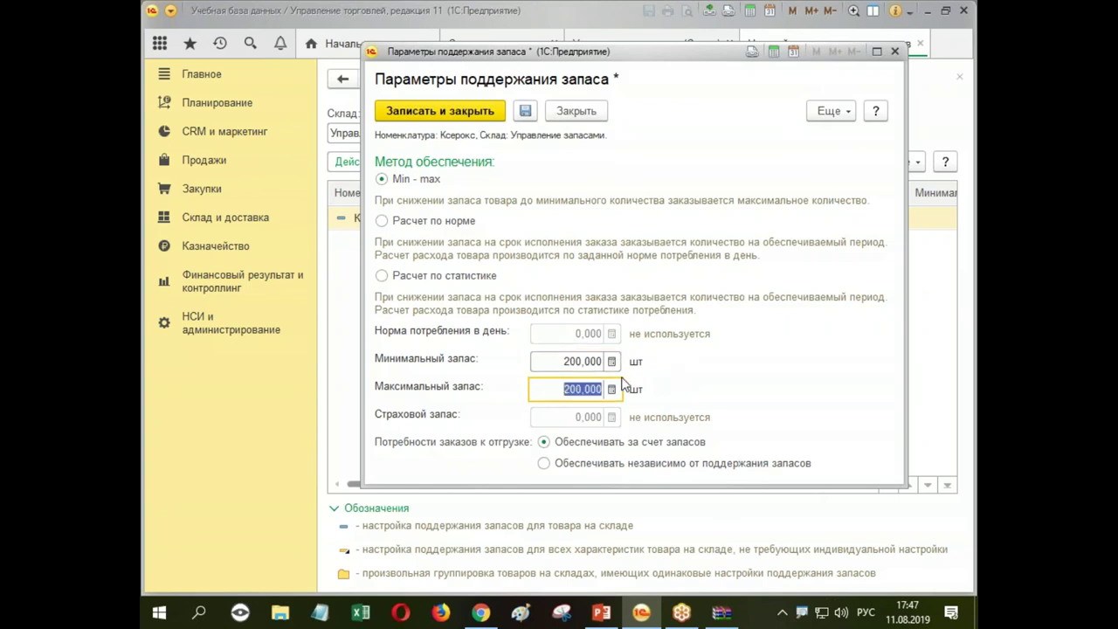
type("1000")
left_click(576, 366)
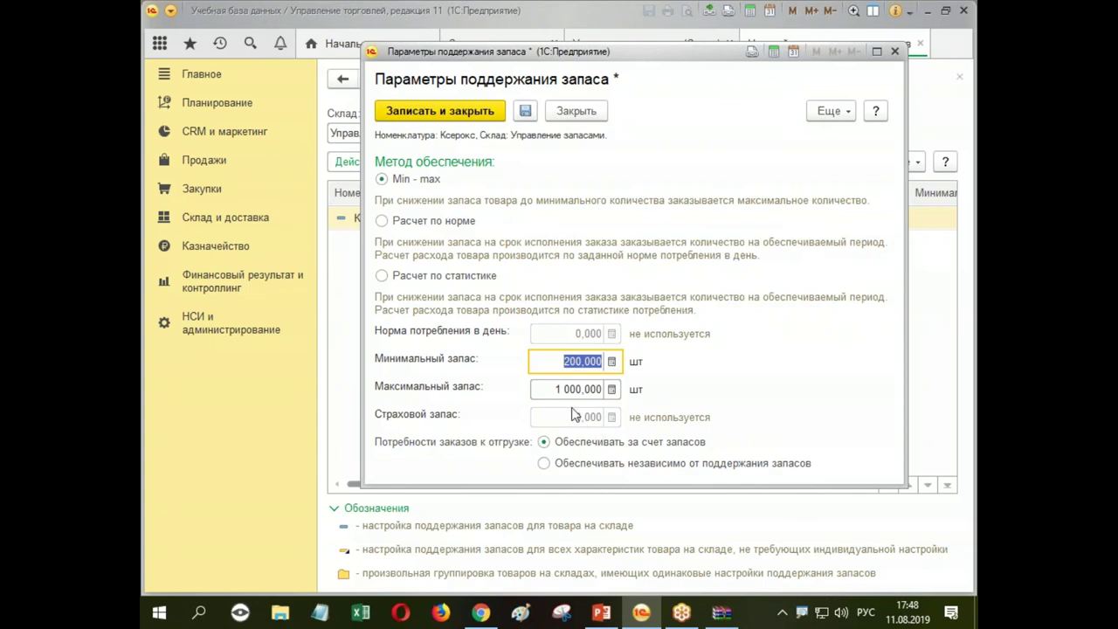
left_click_drag(570, 368, 576, 365)
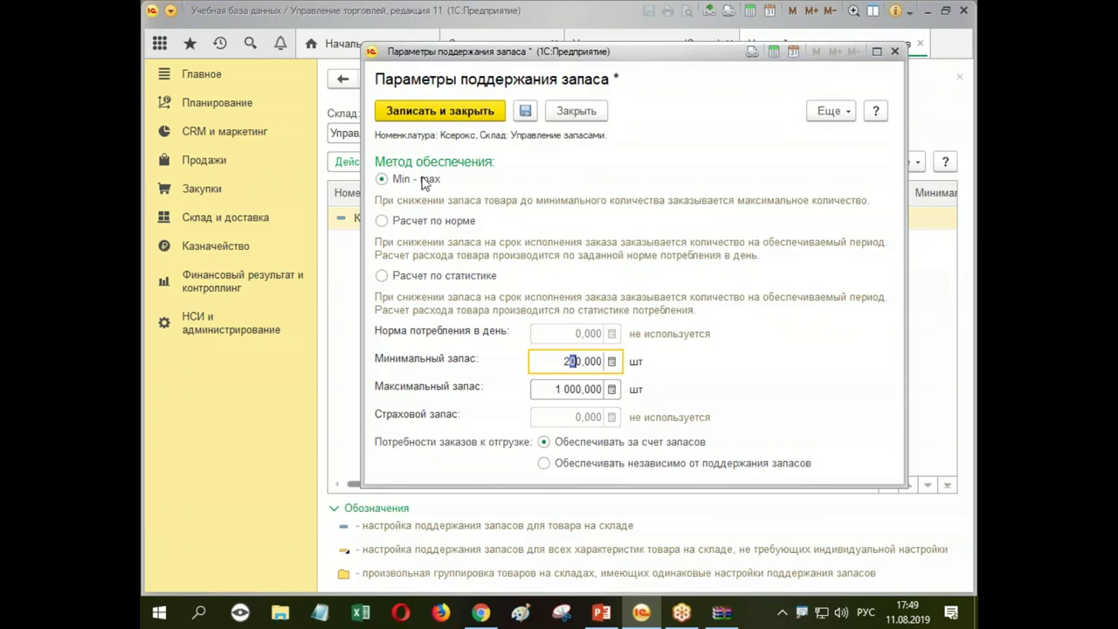
Step: Try the Расчет по норме method with a daily consumption norm of 100 for Ксерокс, as well as the Расчет по статистике method
left_click(560, 392)
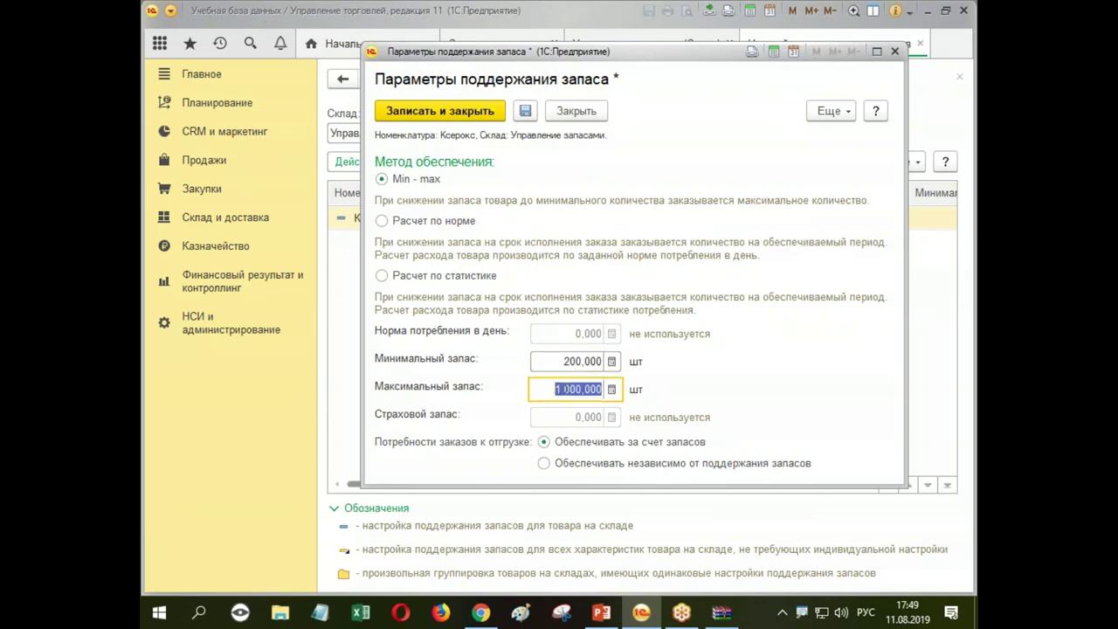
left_click(588, 370)
left_click(585, 389)
left_click(382, 221)
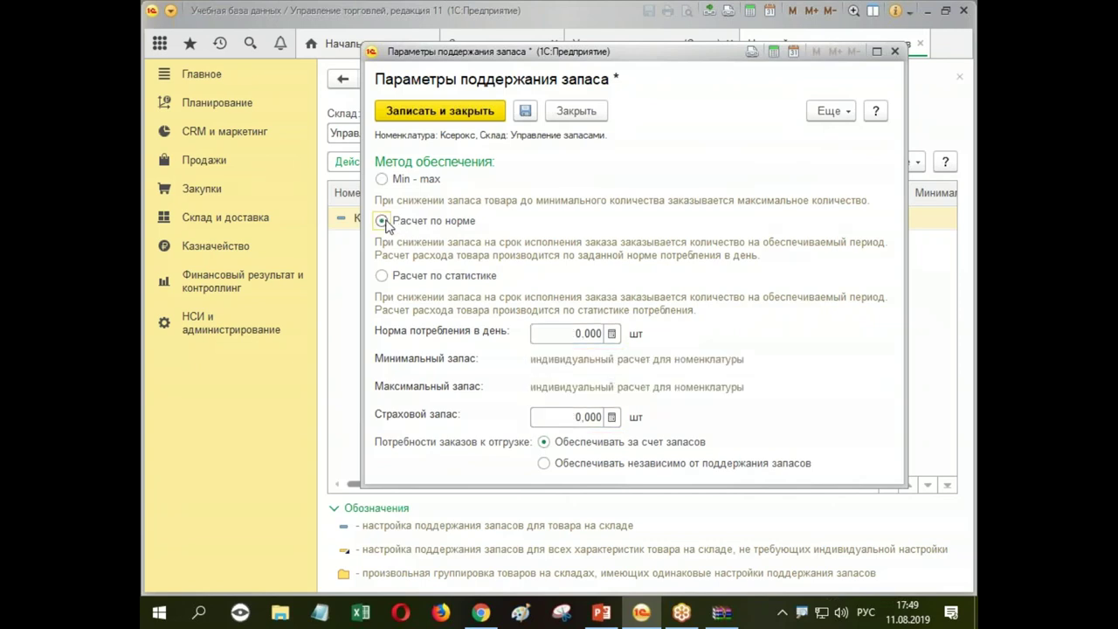
left_click(547, 330)
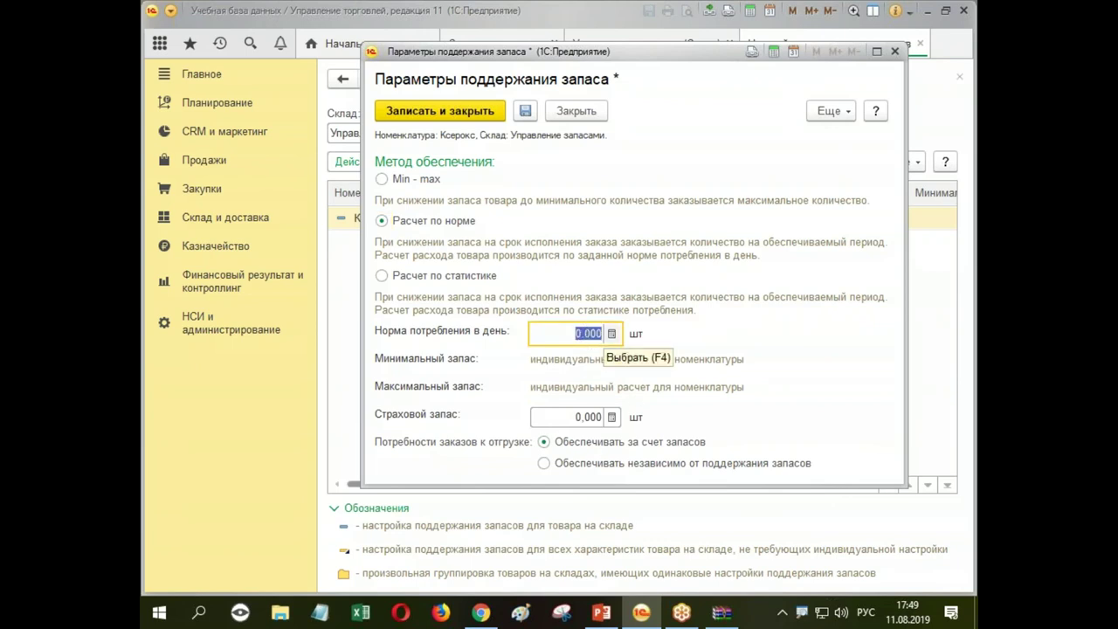
type("100")
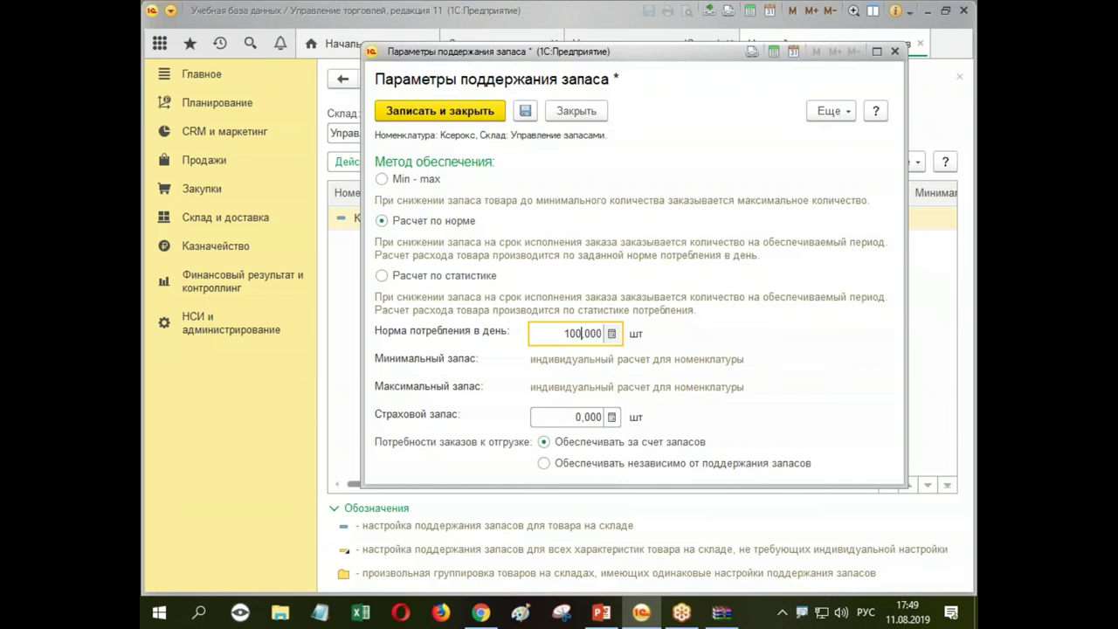
left_click(582, 417)
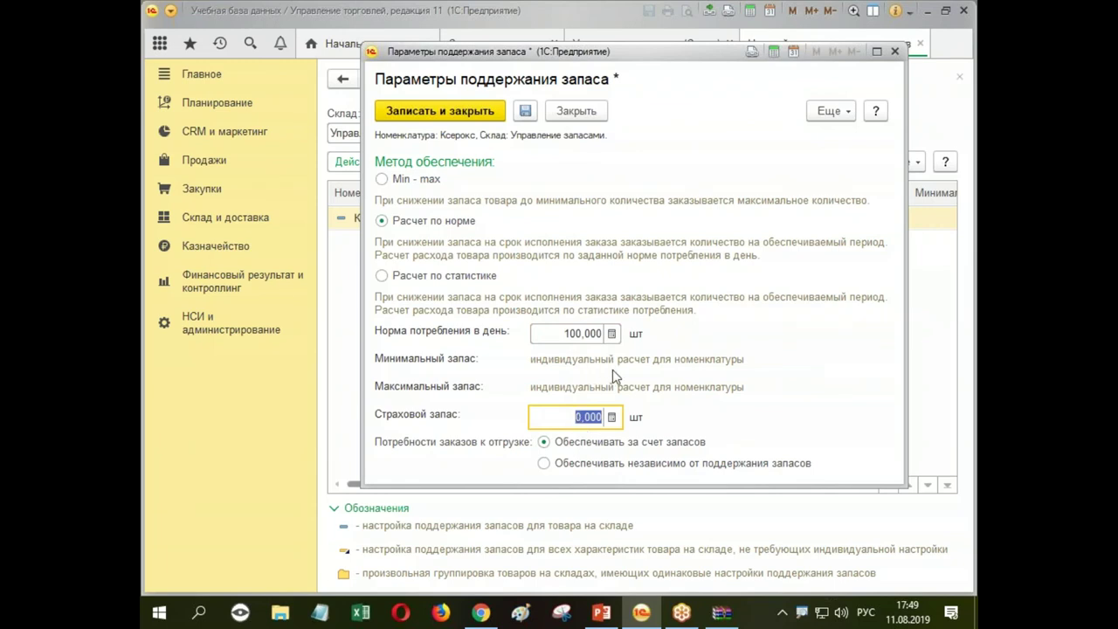
left_click(470, 276)
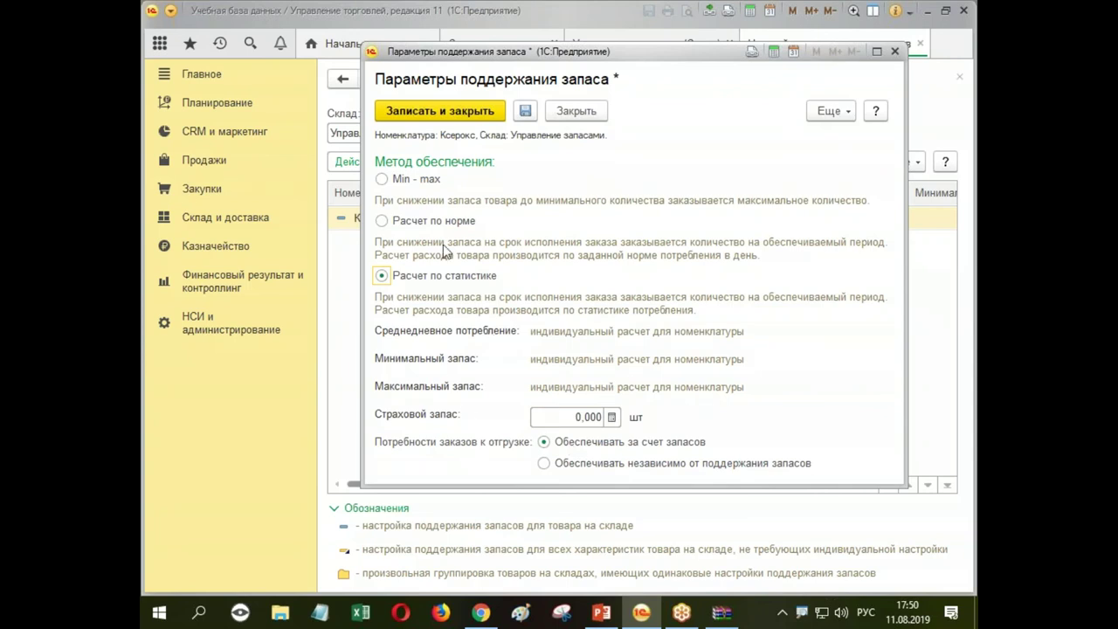
Step: Return the supply method of Ксерокс to Min - max, then save and close its stock maintenance parameters
left_click(382, 179)
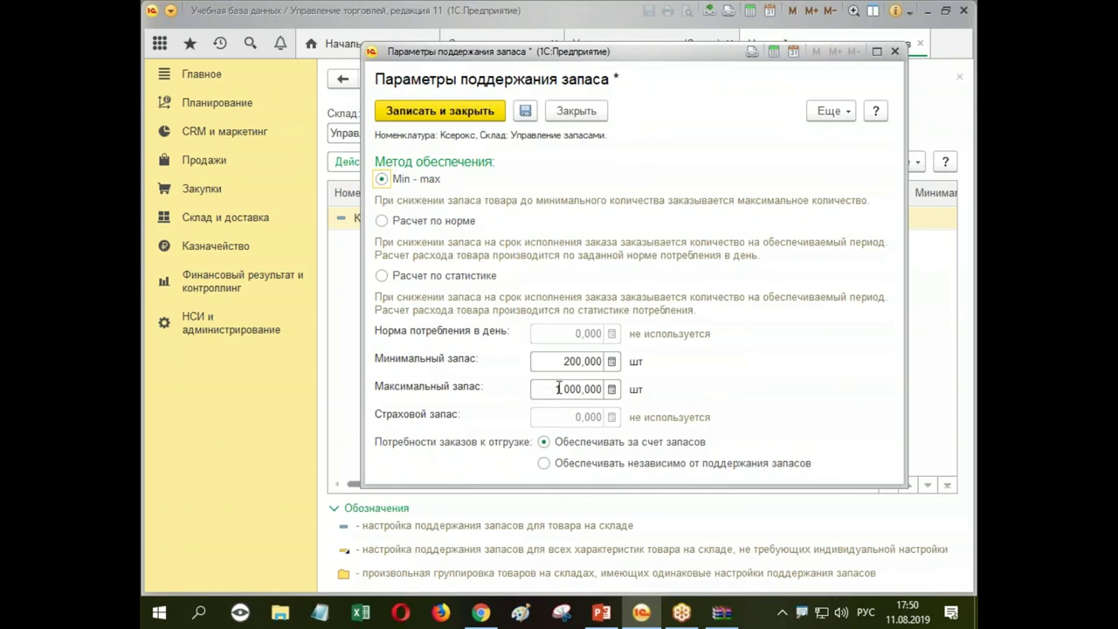
left_click(439, 111)
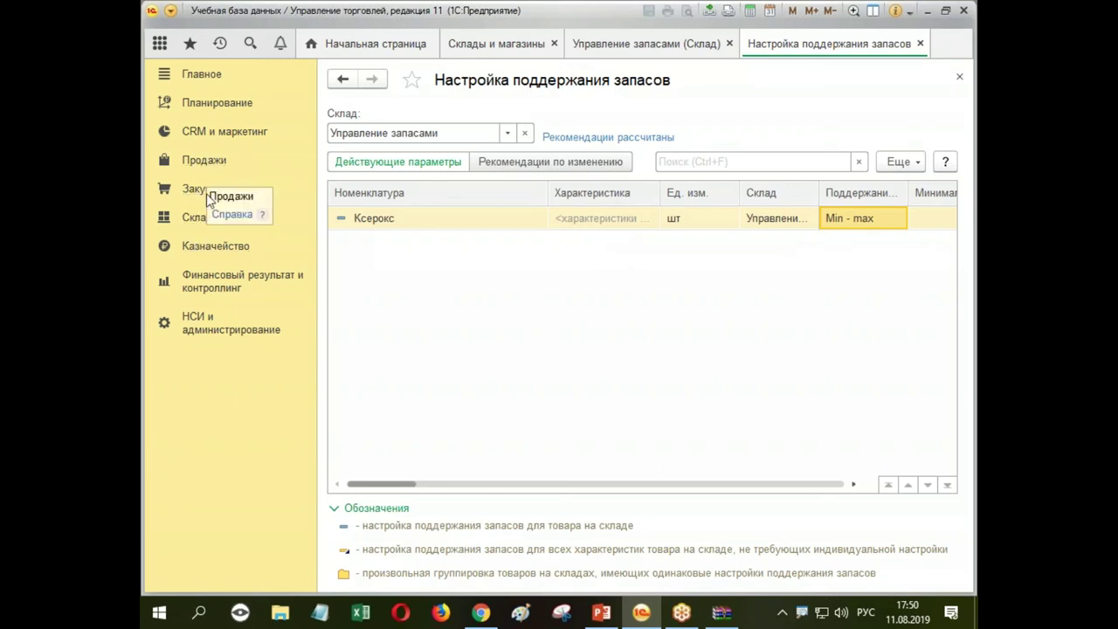
Step: Review the planning parameters of the Закупка у Сигмы supply method in Способы обеспечения потребностей and close its card
left_click(209, 217)
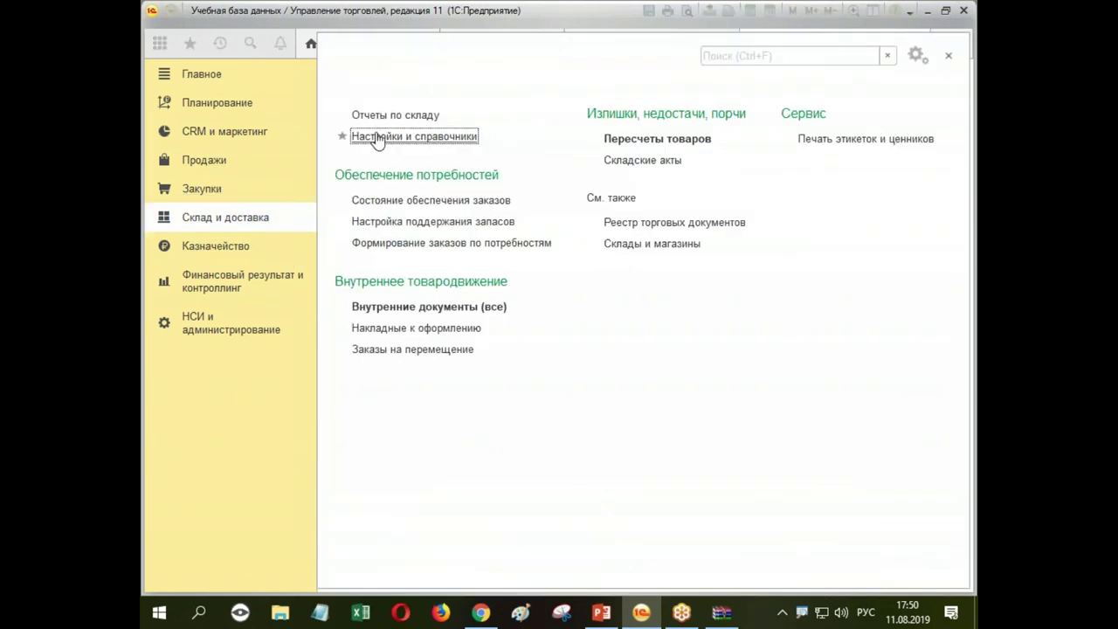
left_click(359, 138)
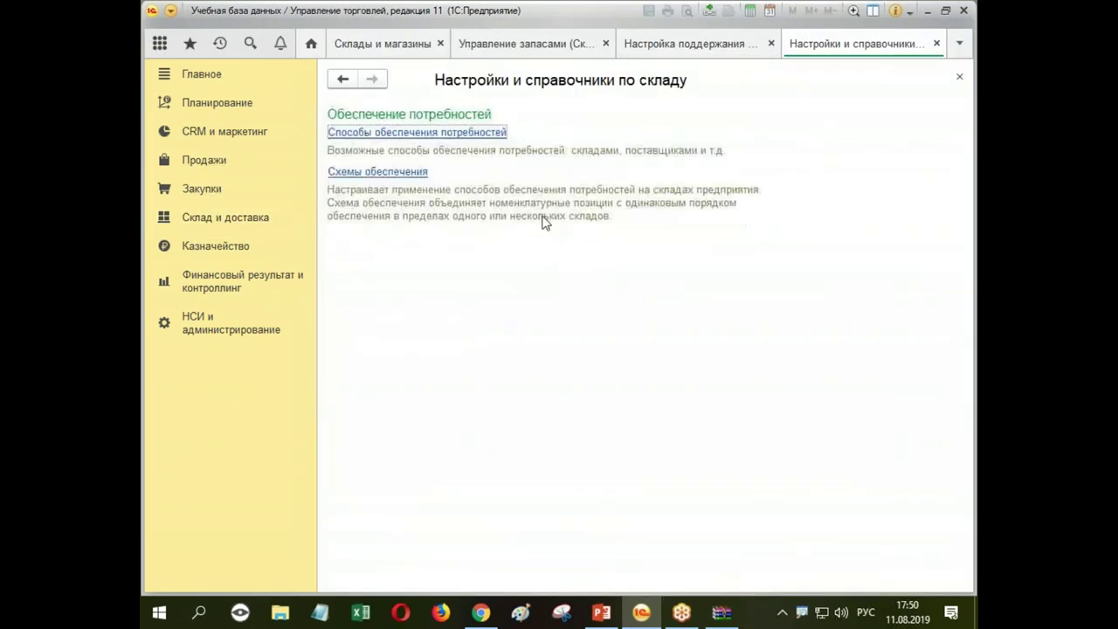
left_click(380, 132)
double_click(466, 183)
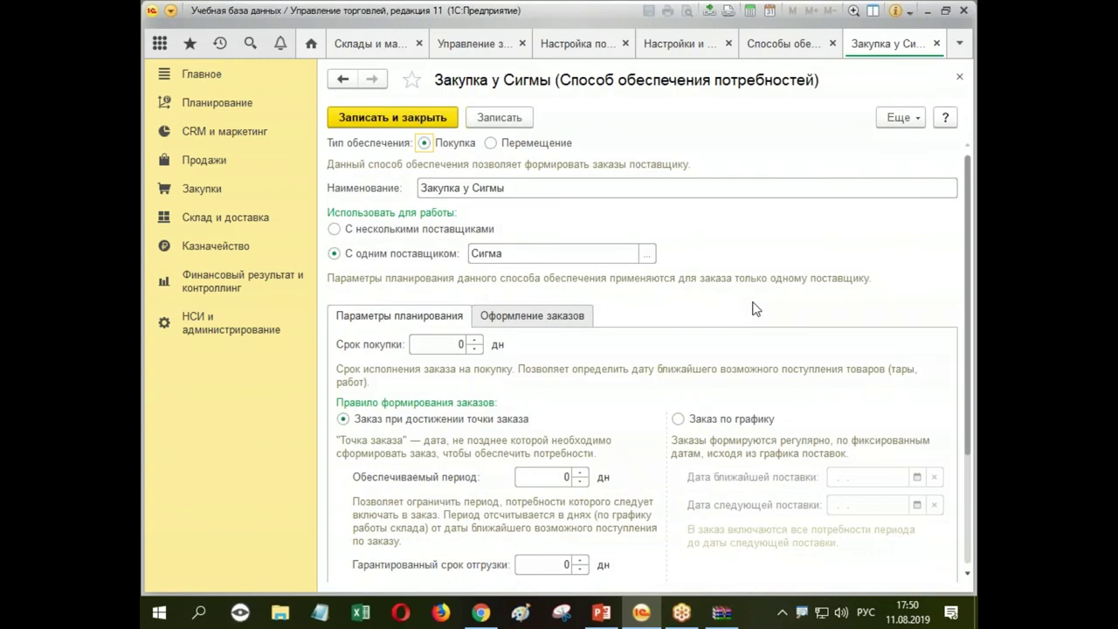
scroll(756, 308, "down", 2)
scroll(542, 297, "up", 1)
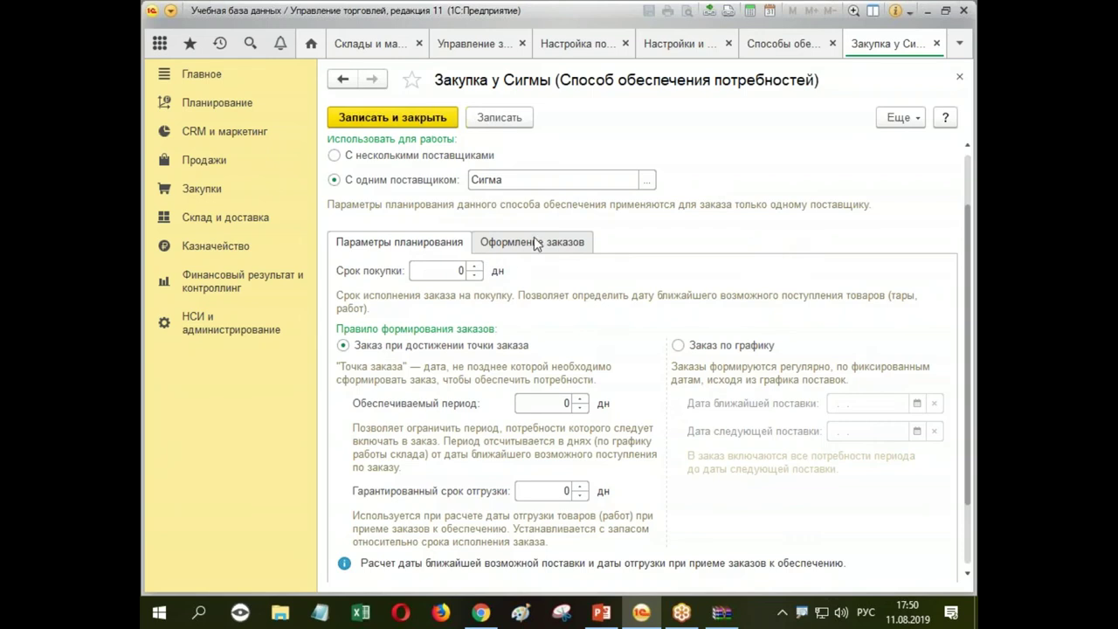
left_click(936, 43)
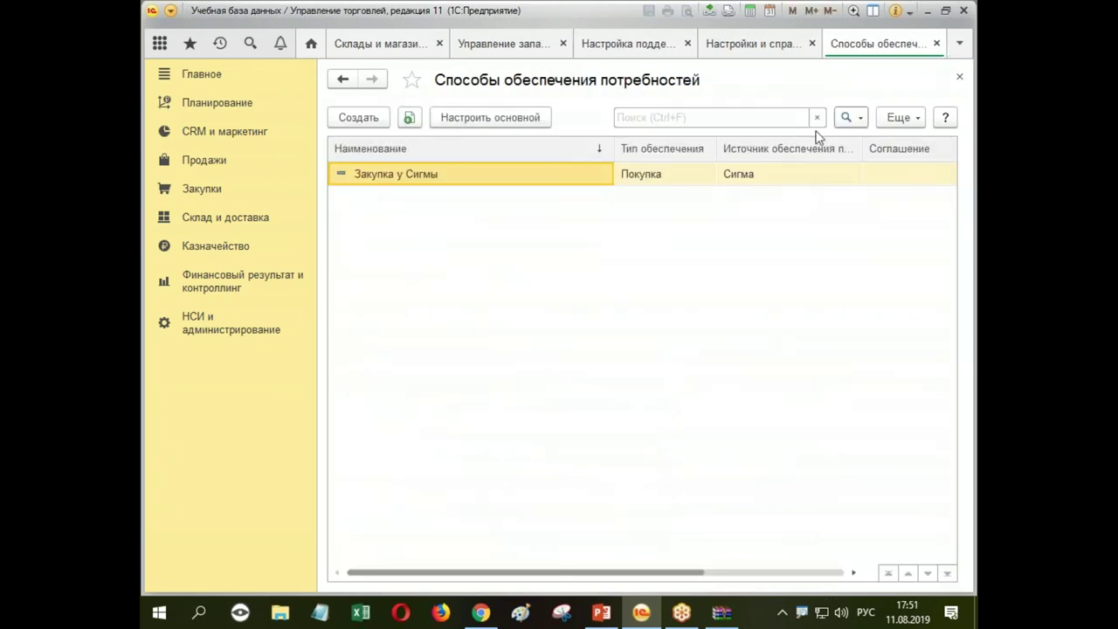
Step: Close the remaining warehouse settings, stock maintenance and warehouse forms to return to the start page
left_click(786, 50)
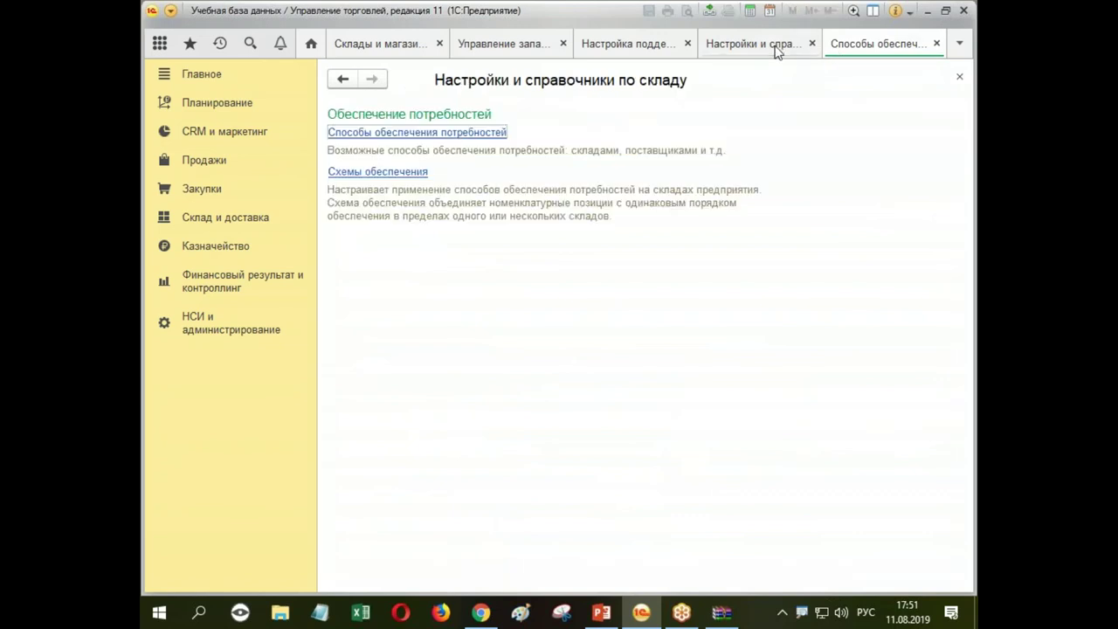
left_click(812, 43)
left_click(936, 44)
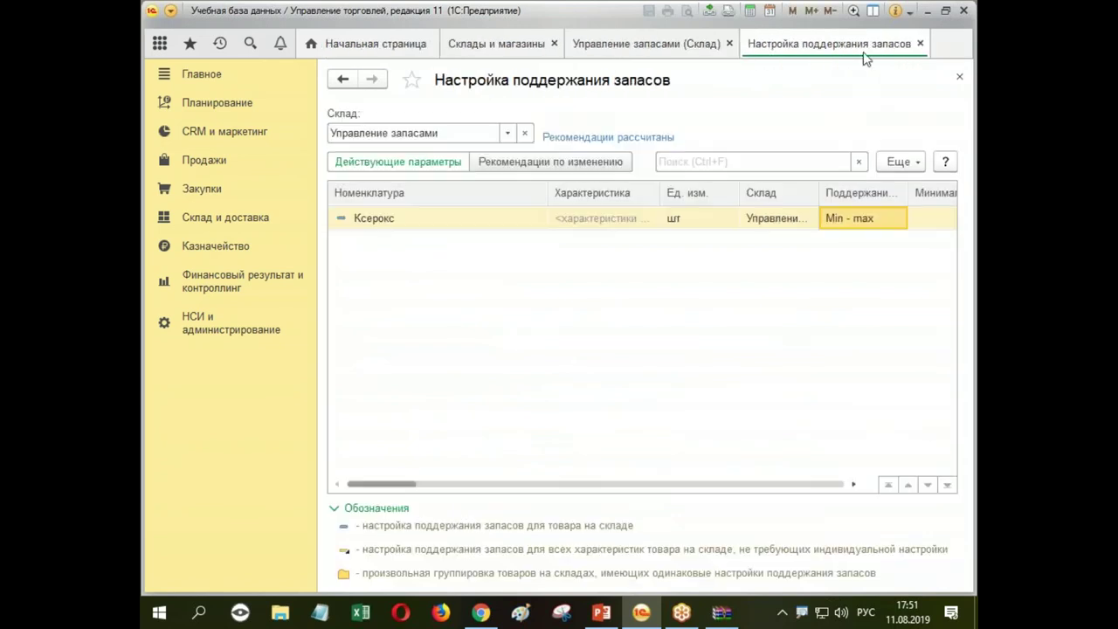
left_click(919, 42)
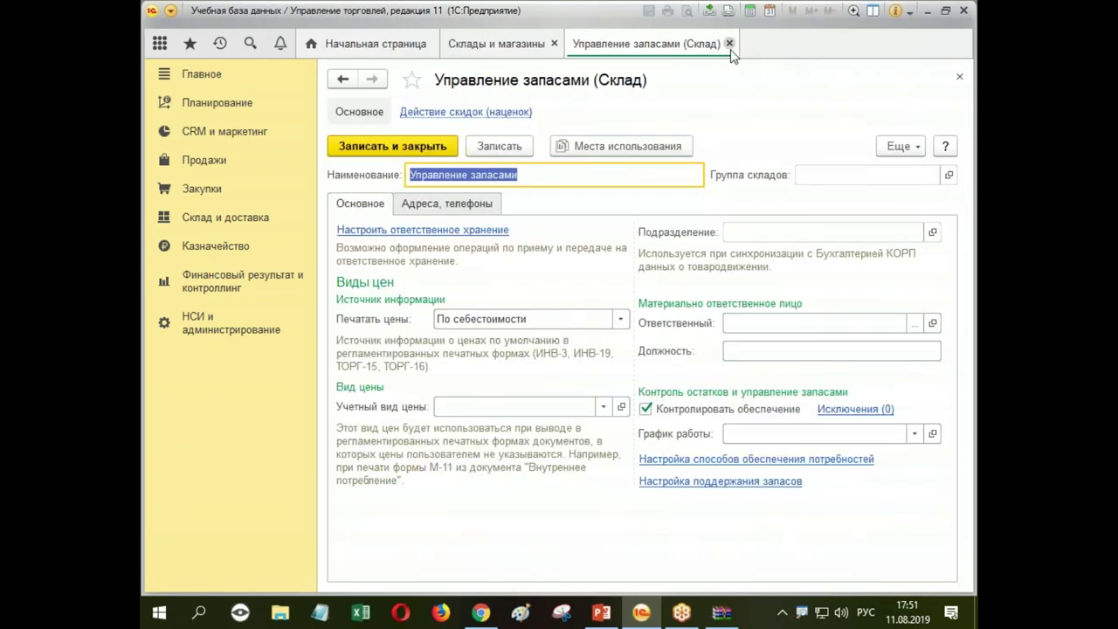
left_click(729, 43)
left_click(553, 43)
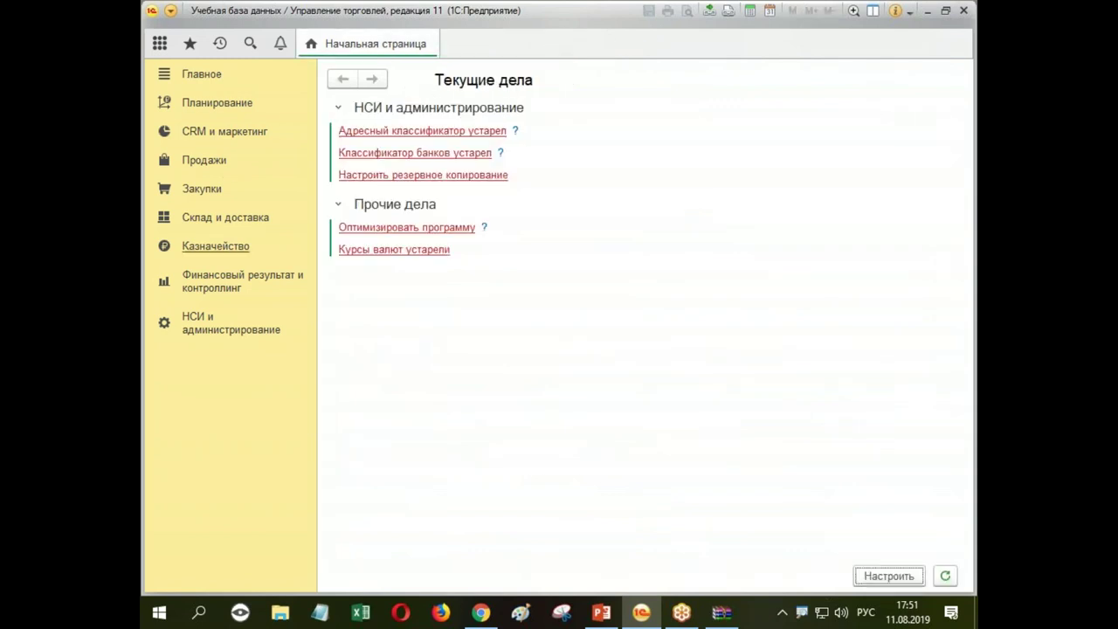
Step: Examine the data composition schemes offered for a new source in Источники данных планирования and close the form without saving
left_click(201, 192)
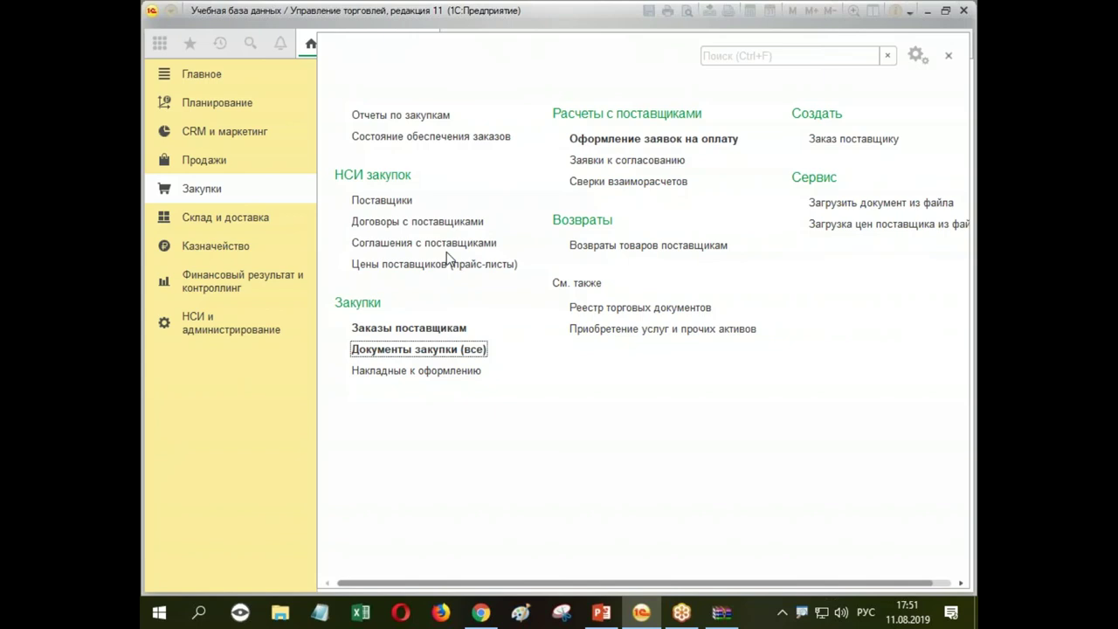
left_click(255, 102)
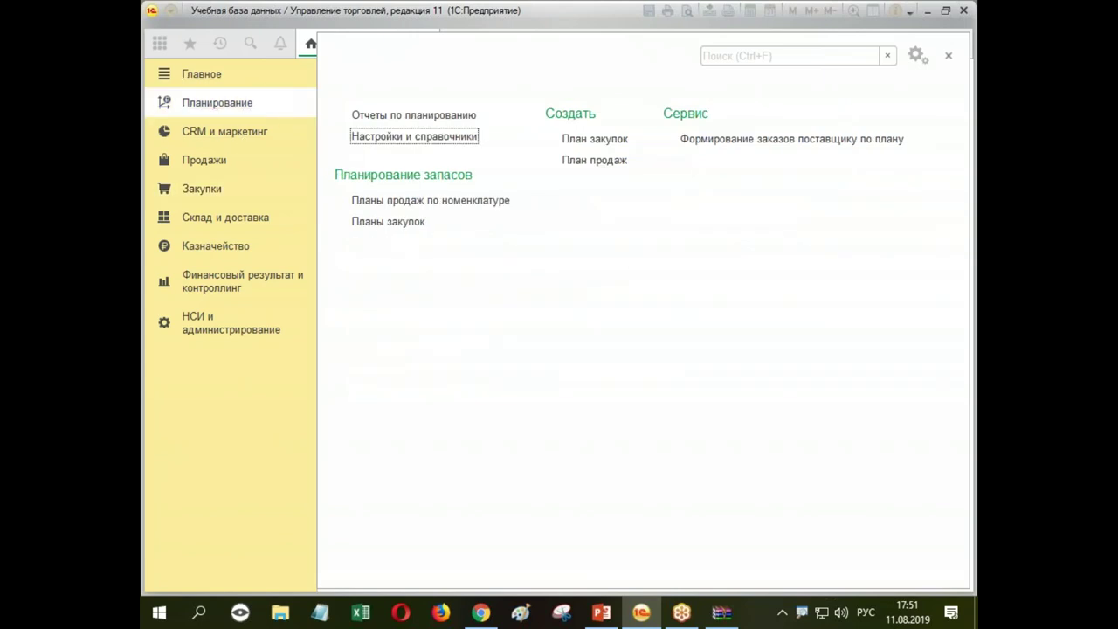
left_click(384, 137)
left_click(410, 114)
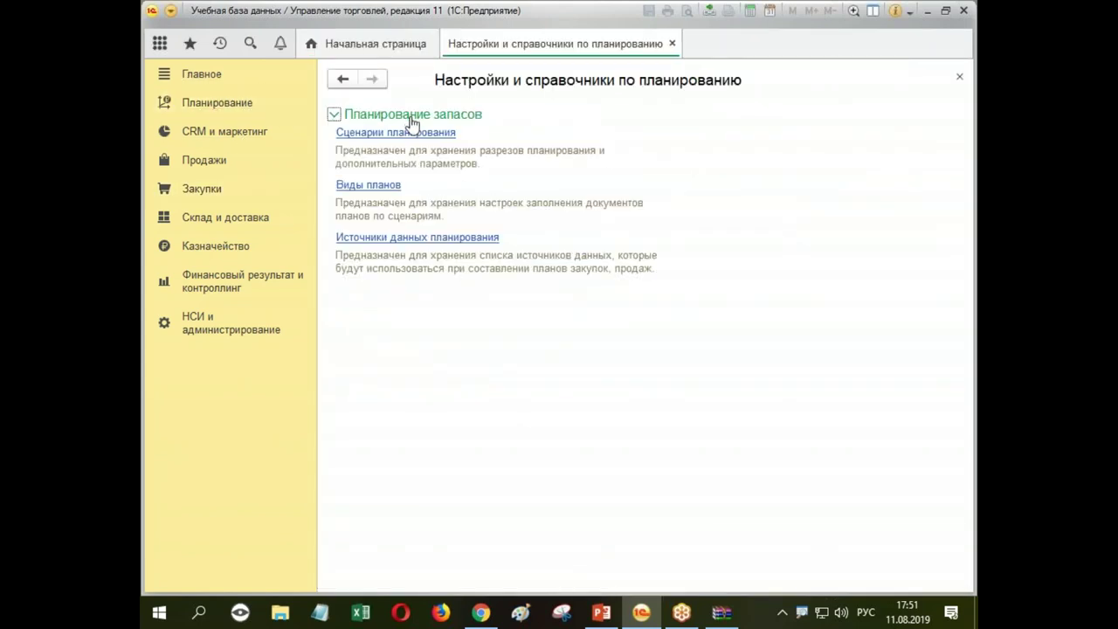
left_click(432, 239)
left_click(363, 119)
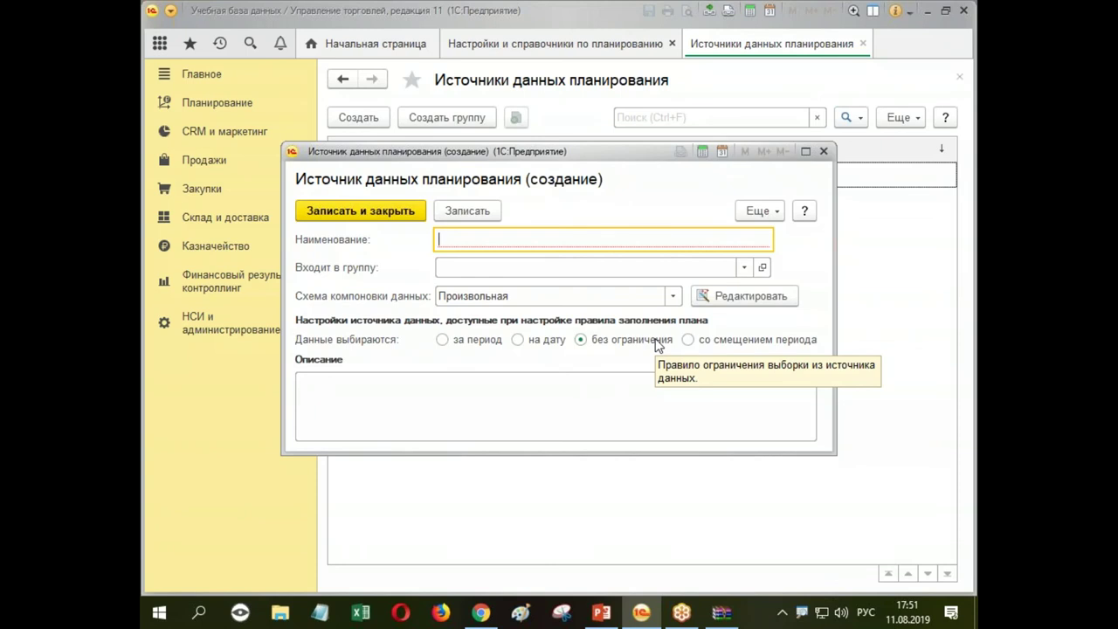
left_click(672, 297)
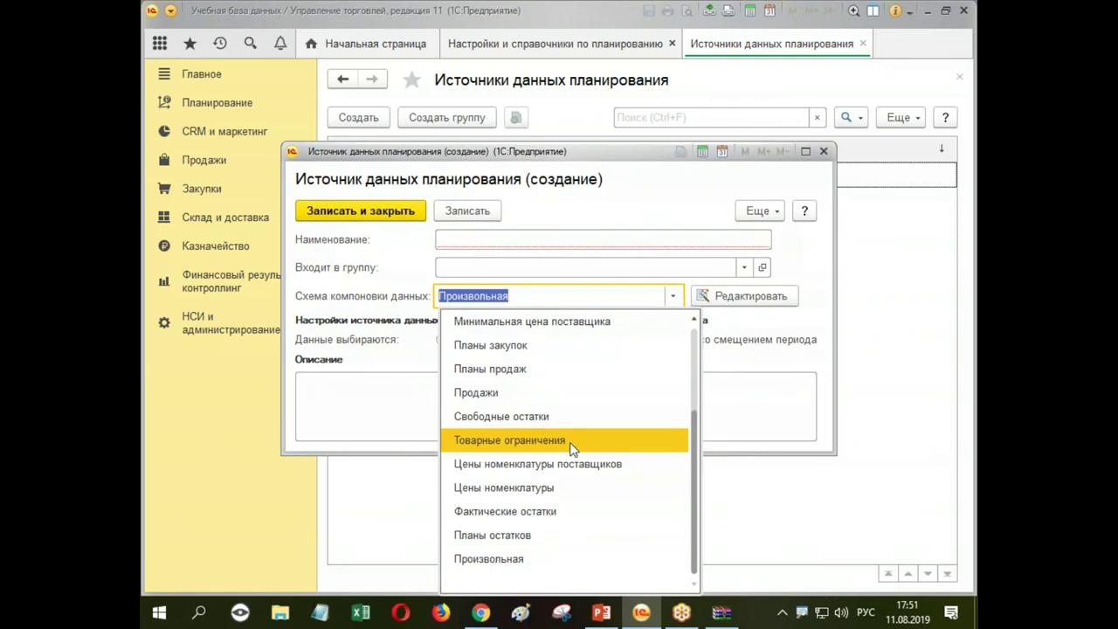
left_click(822, 151)
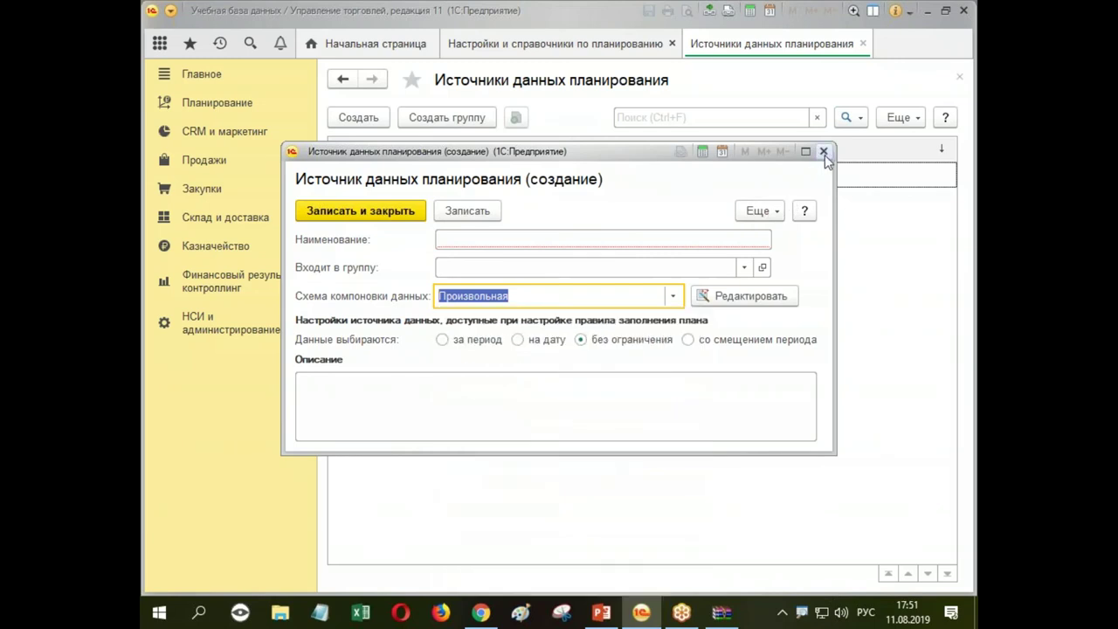
left_click(823, 151)
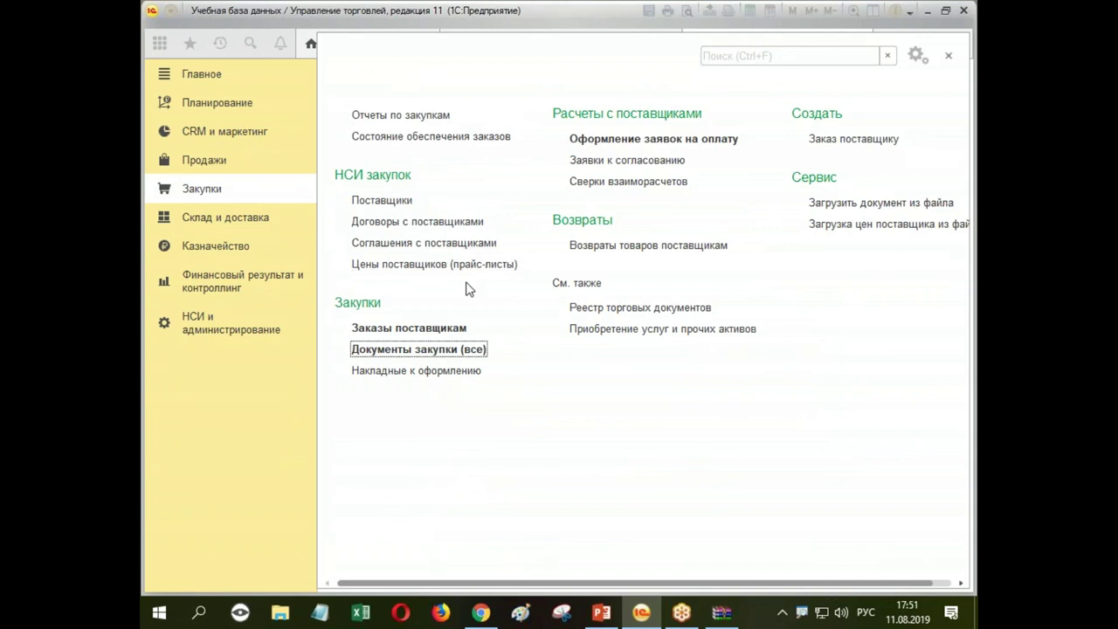
Step: Start creating supplier orders by needs (По потребностям) from the Заказы поставщикам list
left_click(398, 329)
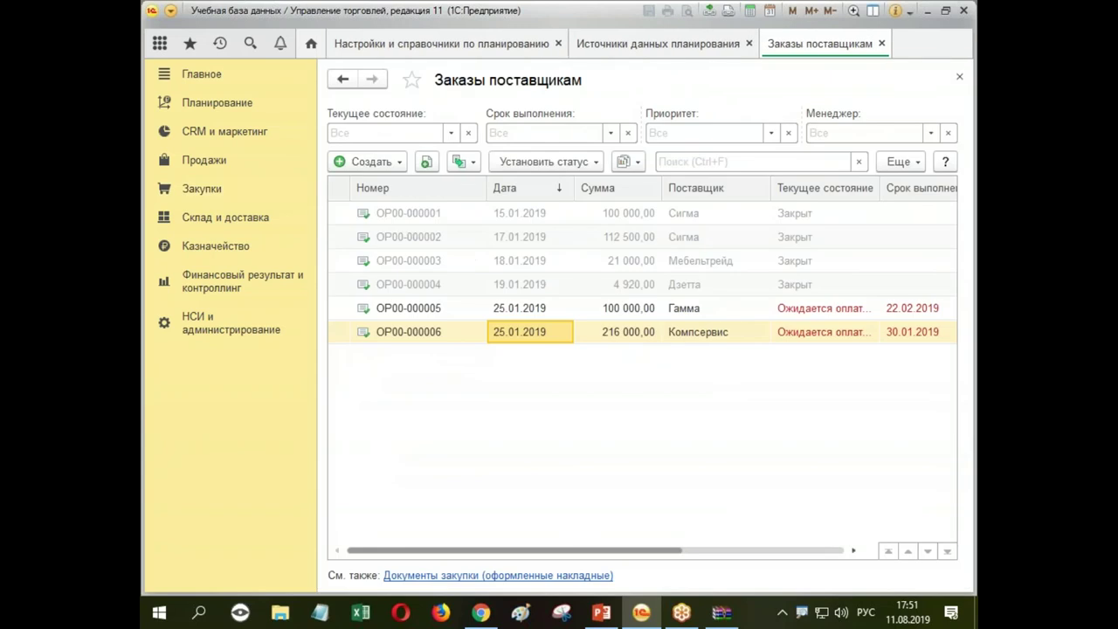
left_click(377, 159)
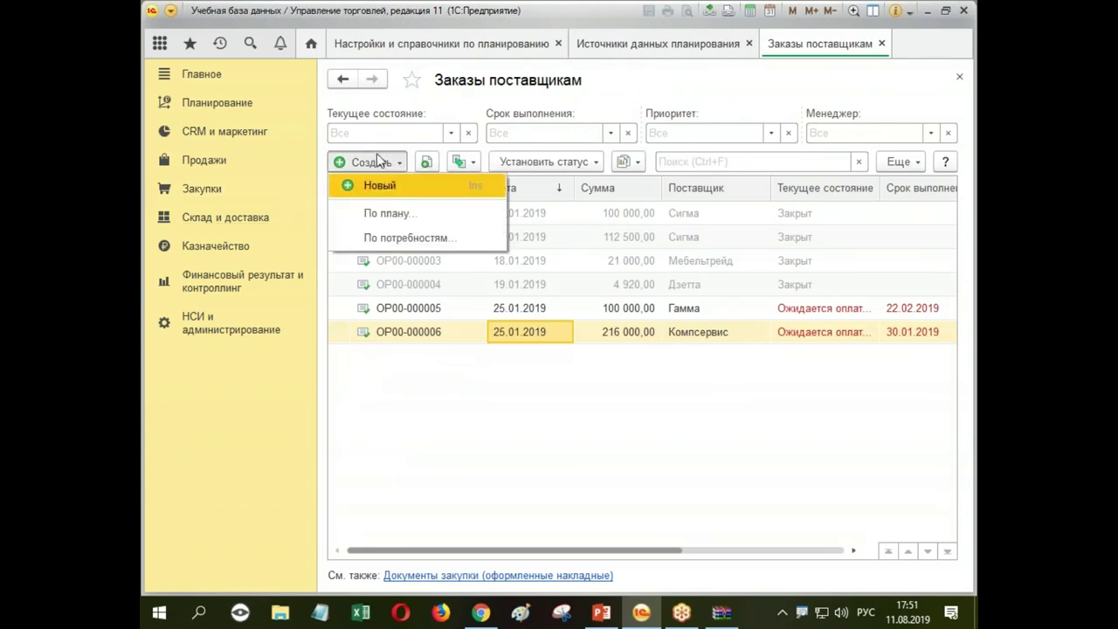
left_click(409, 247)
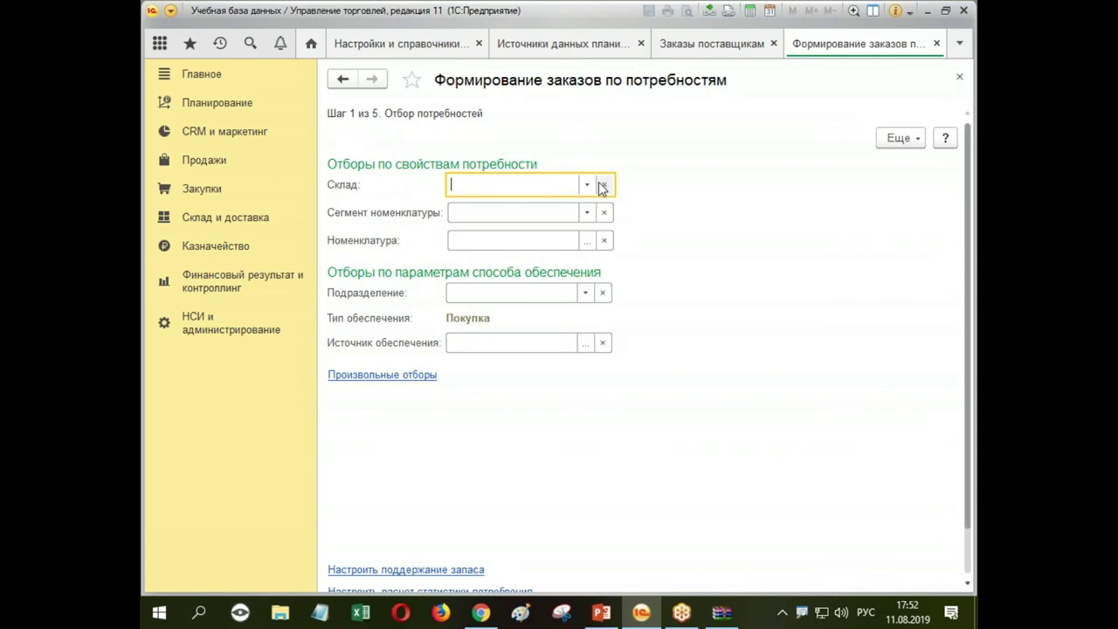
Step: Filter the needs by the Управление запасами warehouse and proceed with the Закупка у Сигмы method to the stock maintenance stage
left_click(586, 185)
left_click(529, 244)
double_click(483, 187)
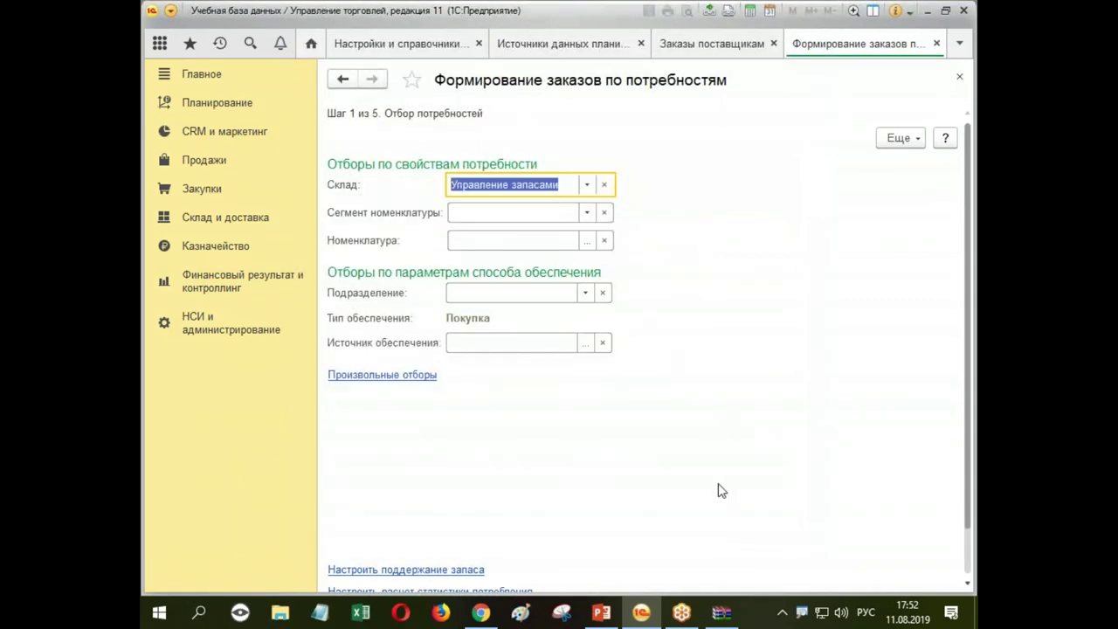
scroll(971, 545, "down", 1)
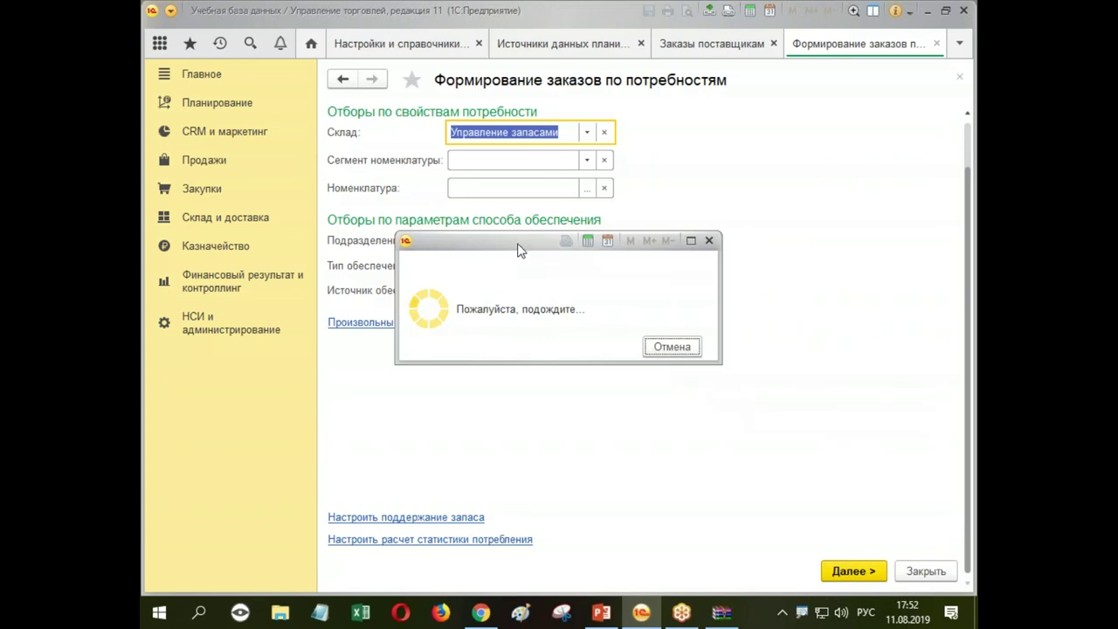
left_click_drag(518, 244, 538, 124)
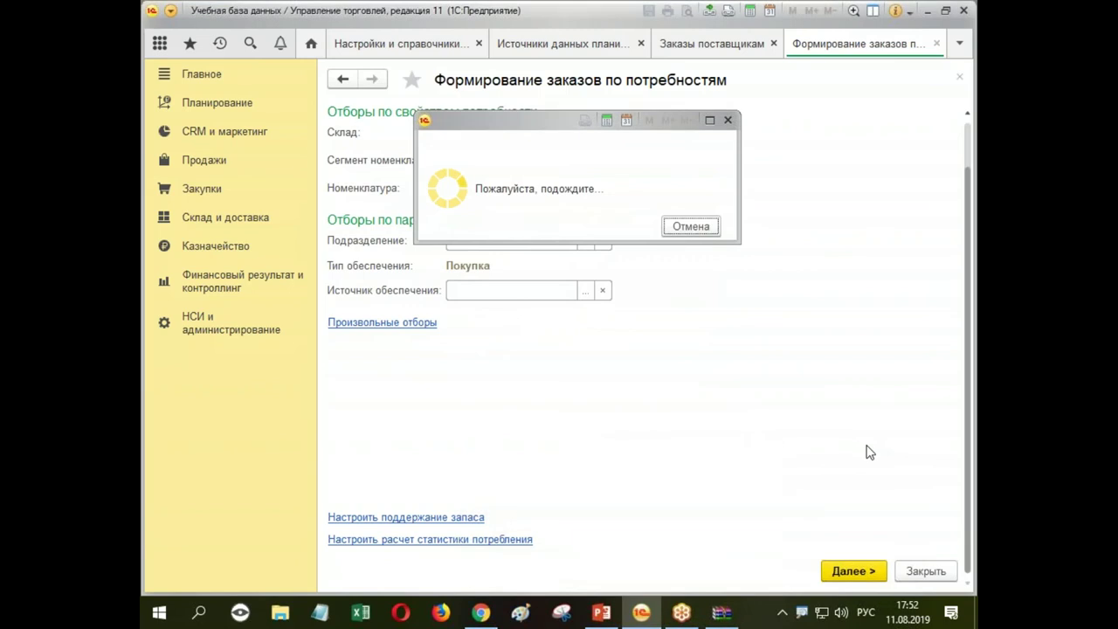
left_click_drag(531, 124, 519, 140)
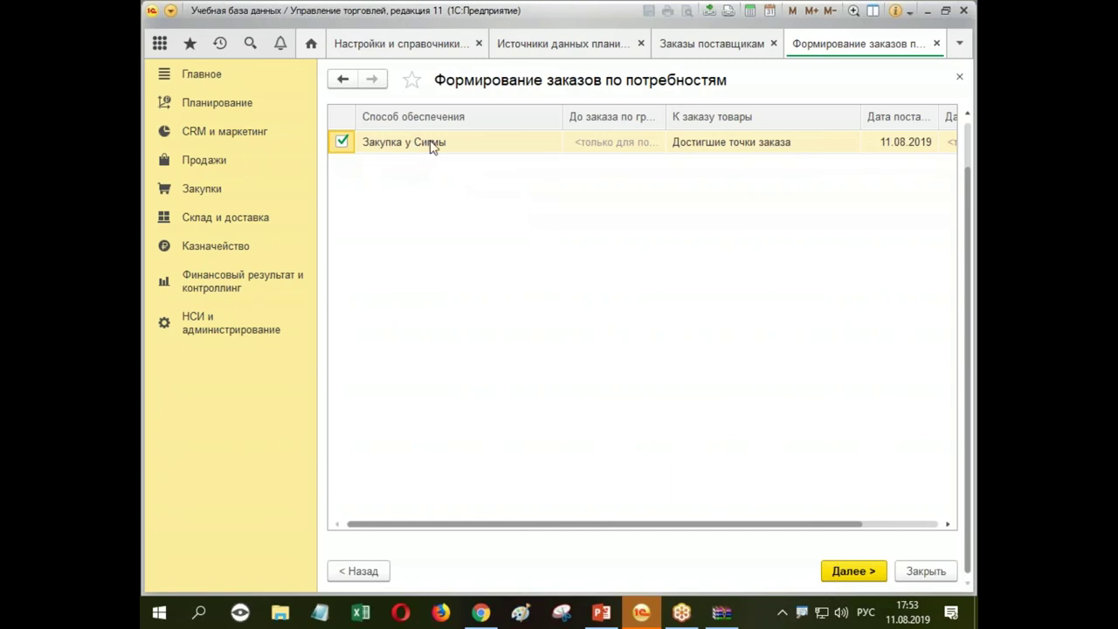
left_click(841, 569)
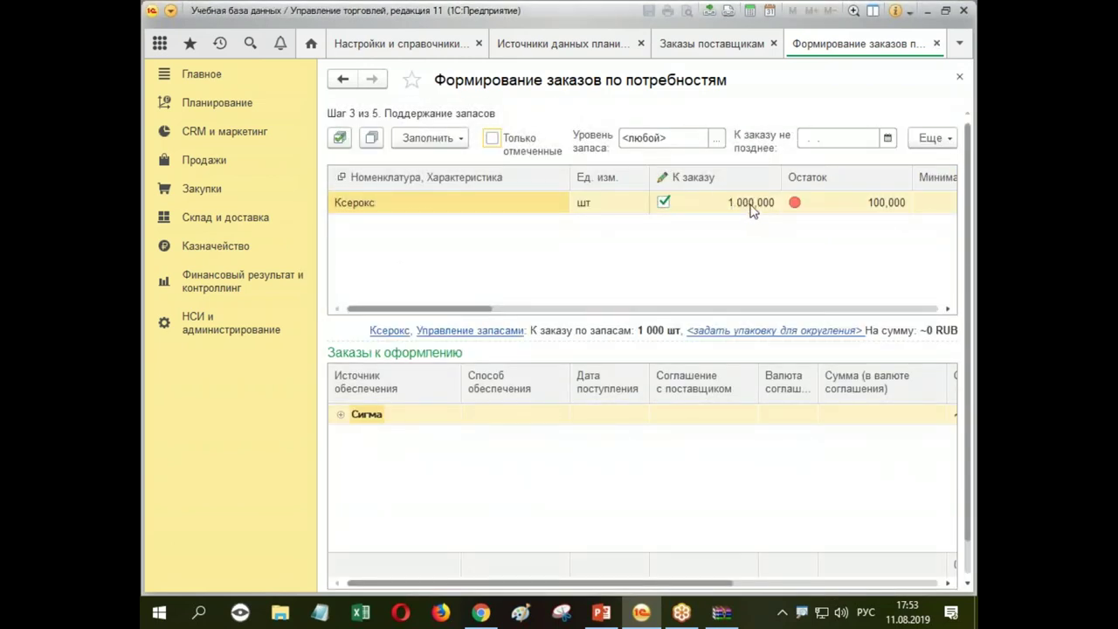
Step: Examine the quantity to order, stock balance, and minimum and maximum stock for Ксерокс
left_click_drag(489, 309, 681, 197)
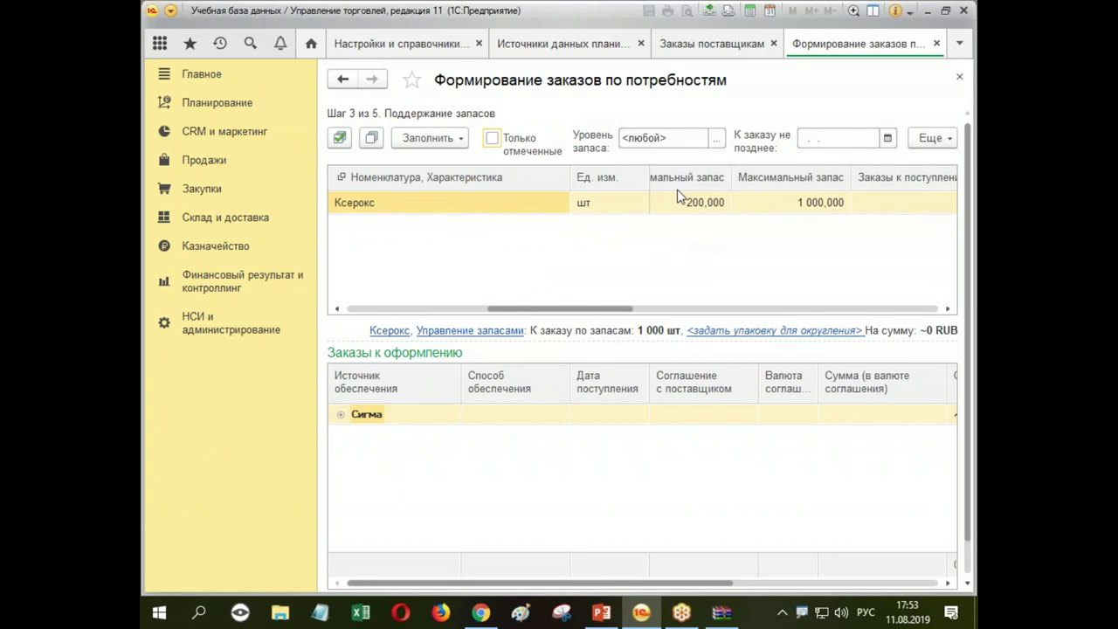
mouse_move(690, 168)
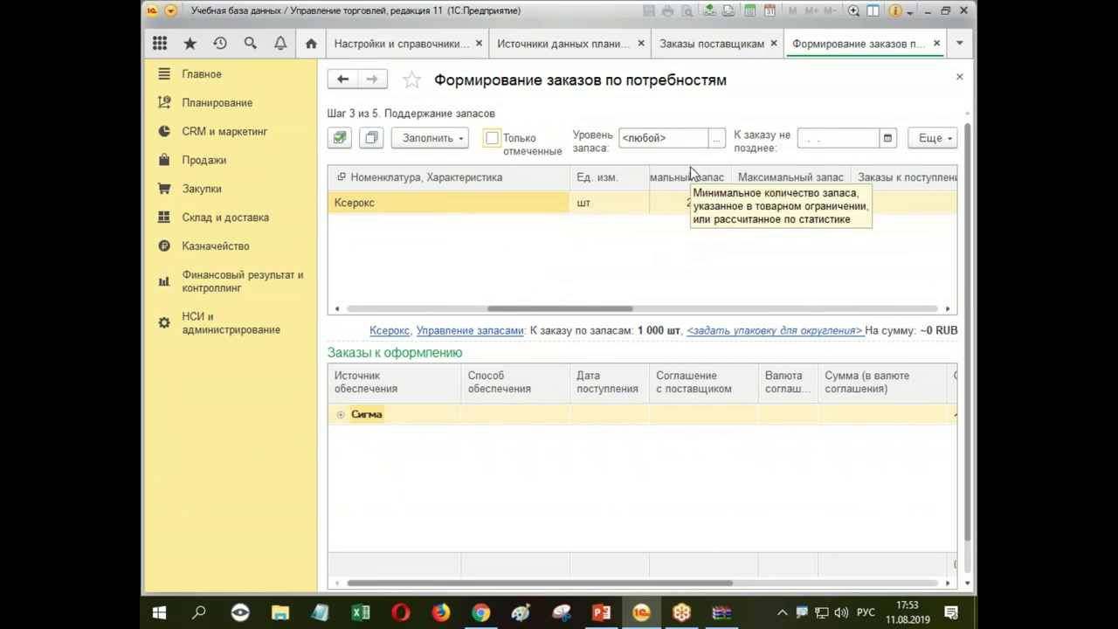
left_click_drag(585, 310, 292, 305)
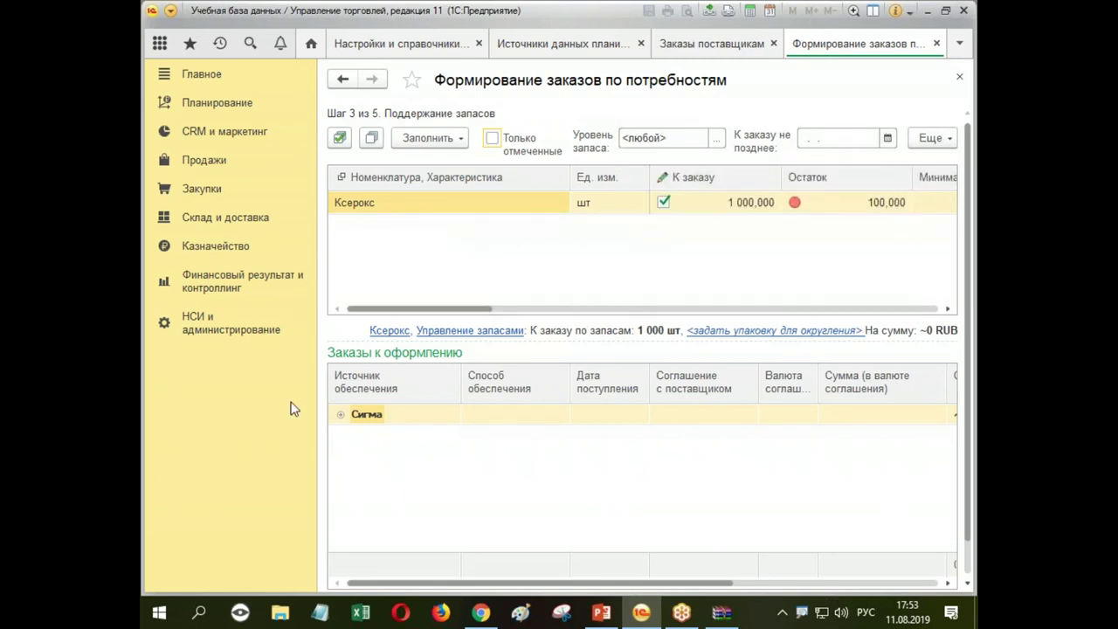
Step: Expand the Сигма group in the orders to be placed and proceed to generate the supplier order for Ксерокс
left_click(341, 414)
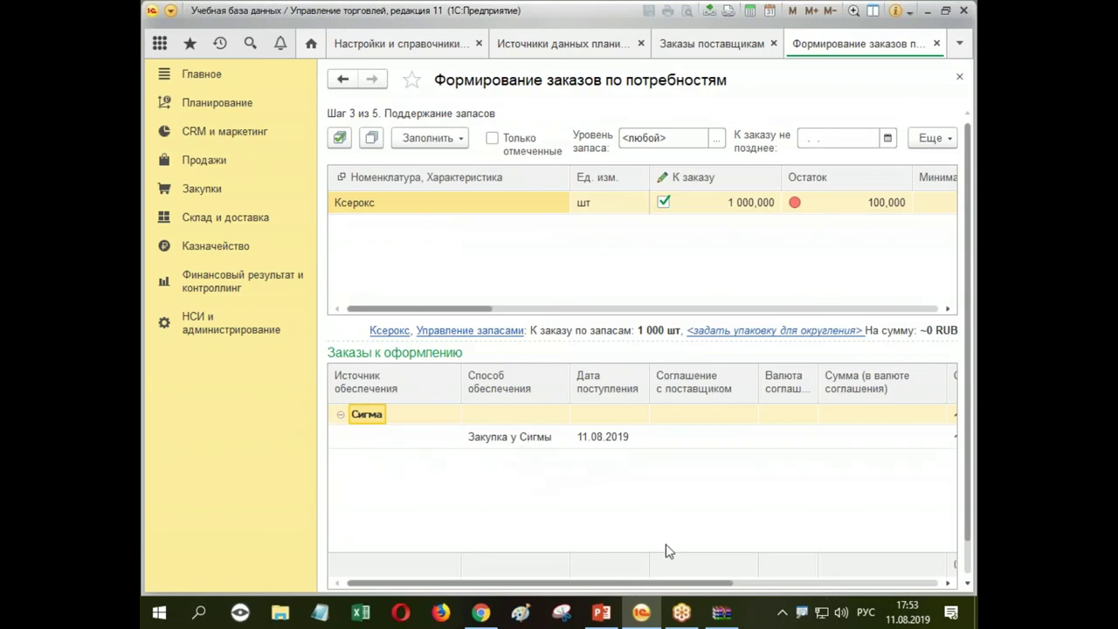
scroll(970, 563, "down", 1)
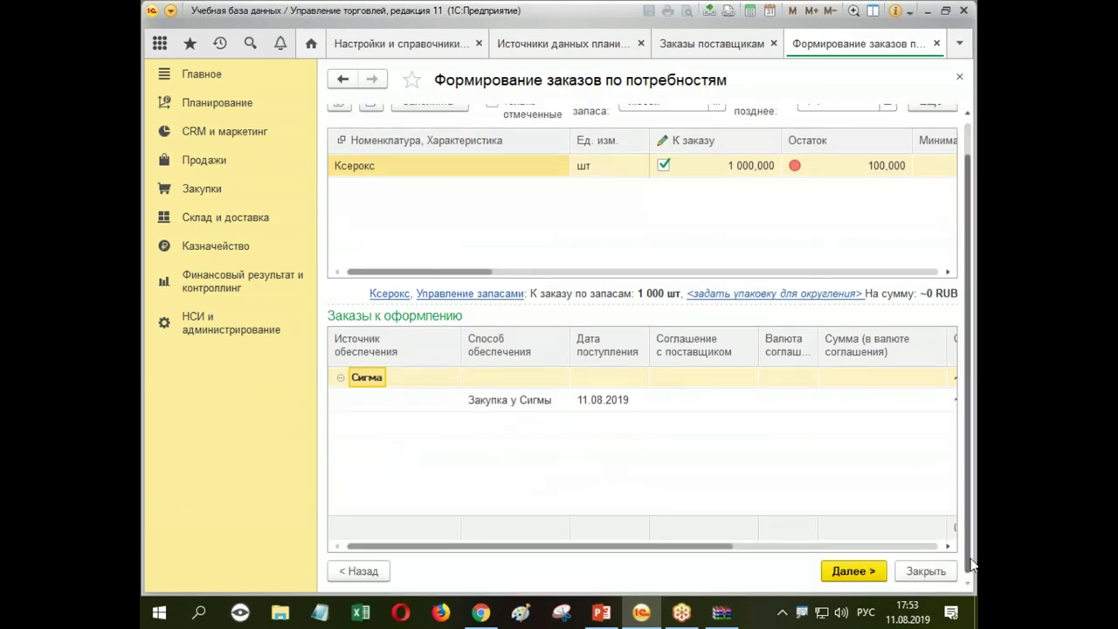
left_click(851, 571)
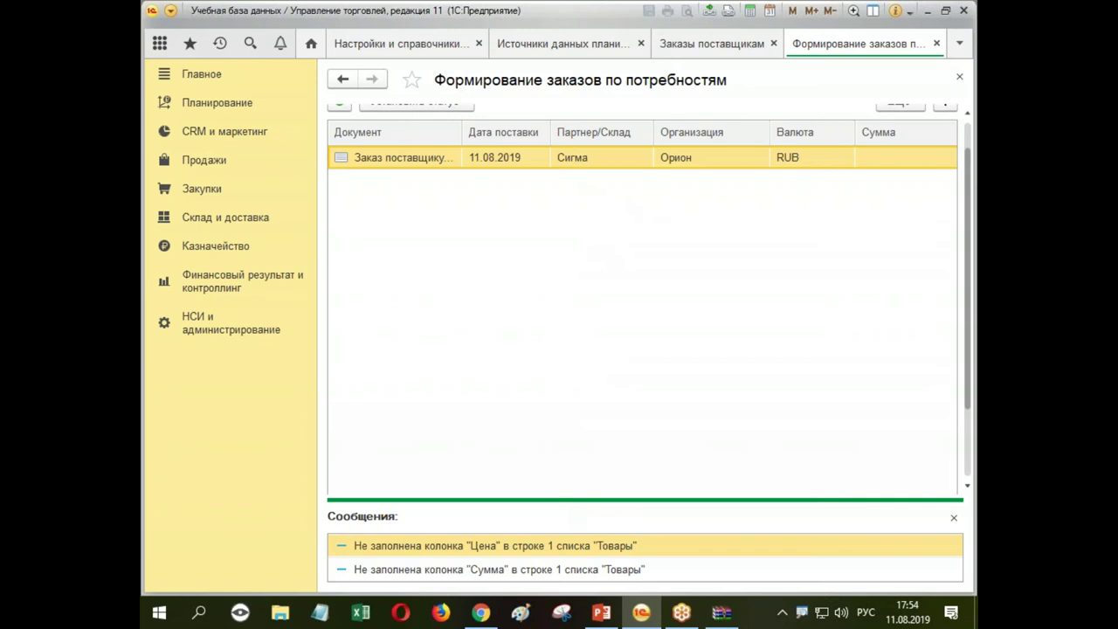
Step: Open the generated Сигма supplier order, examine its main details and Товары lines, and close it
key("Return")
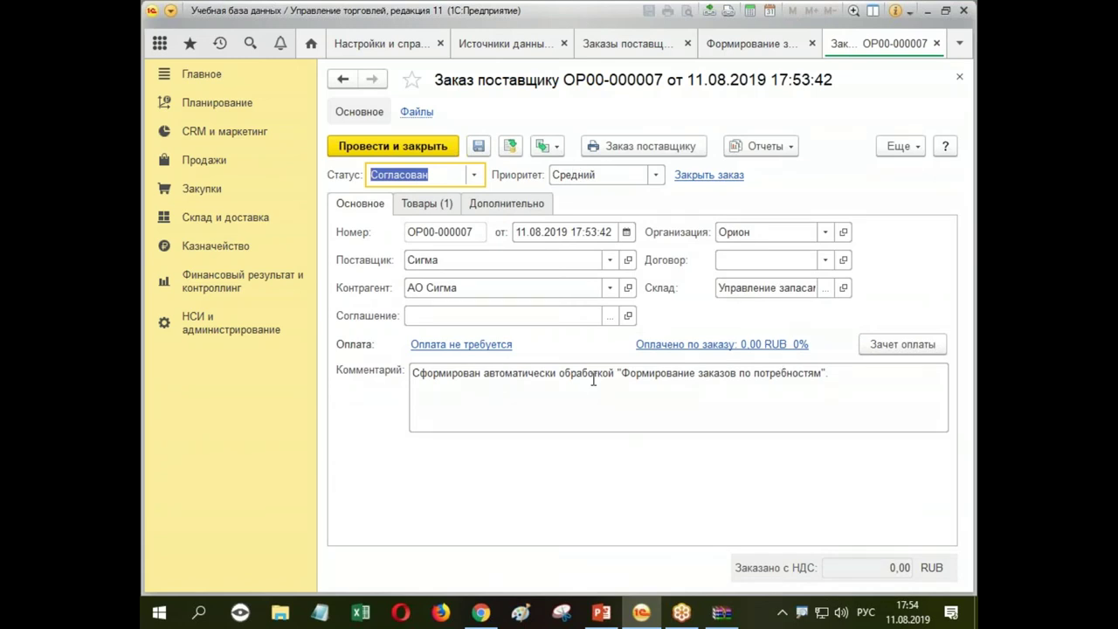
left_click(440, 205)
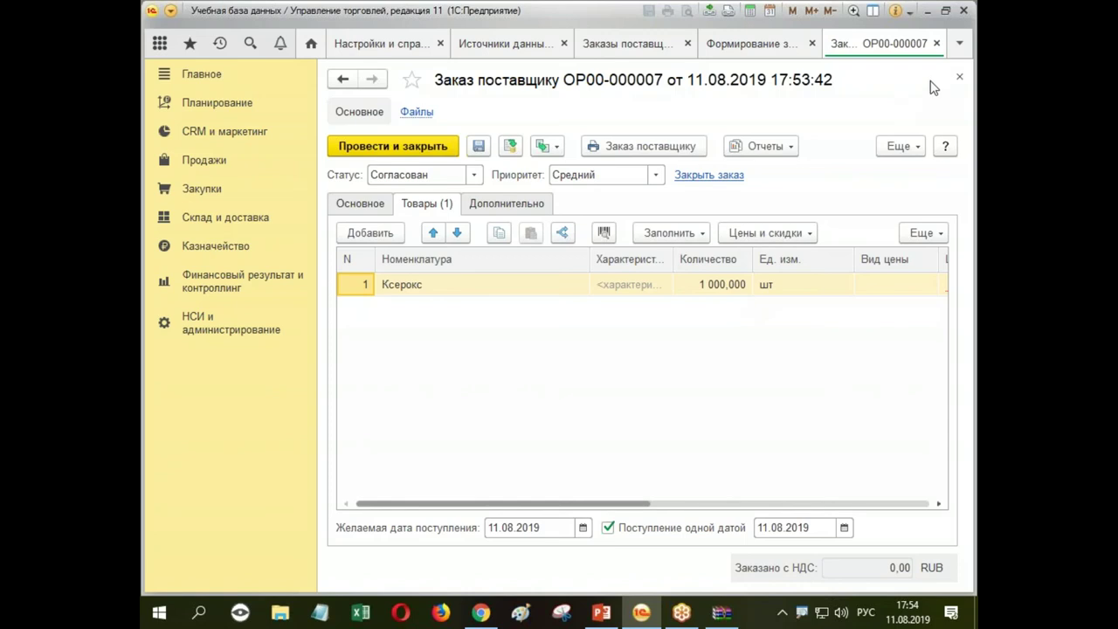
left_click(936, 43)
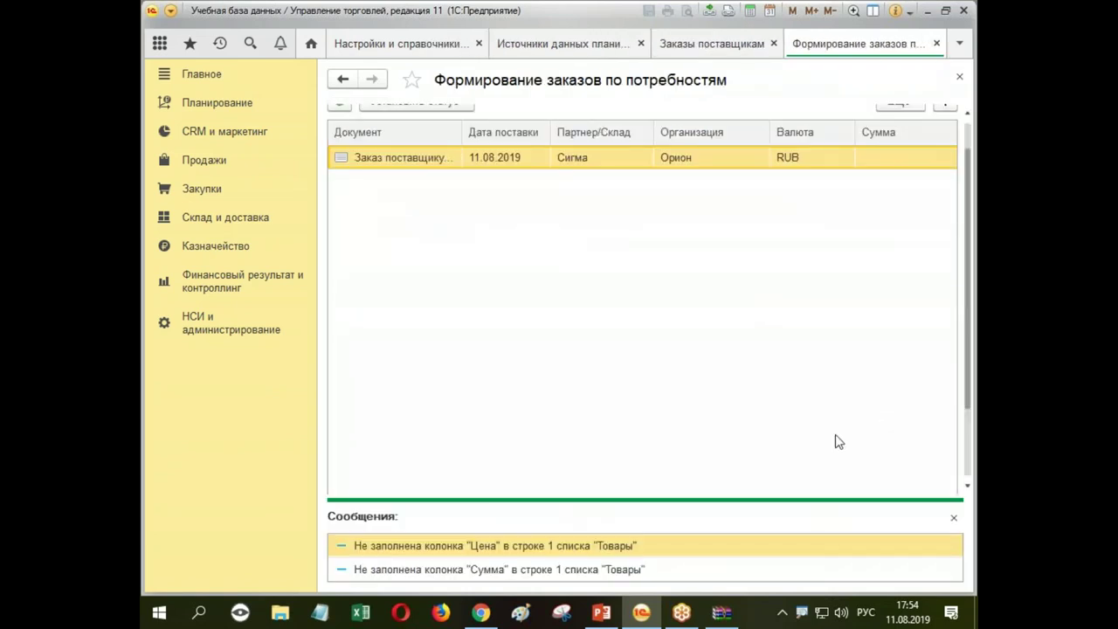
Step: Go back from the generated orders to the stock maintenance stage and confirm deleting the generated supplier order
left_click(967, 437)
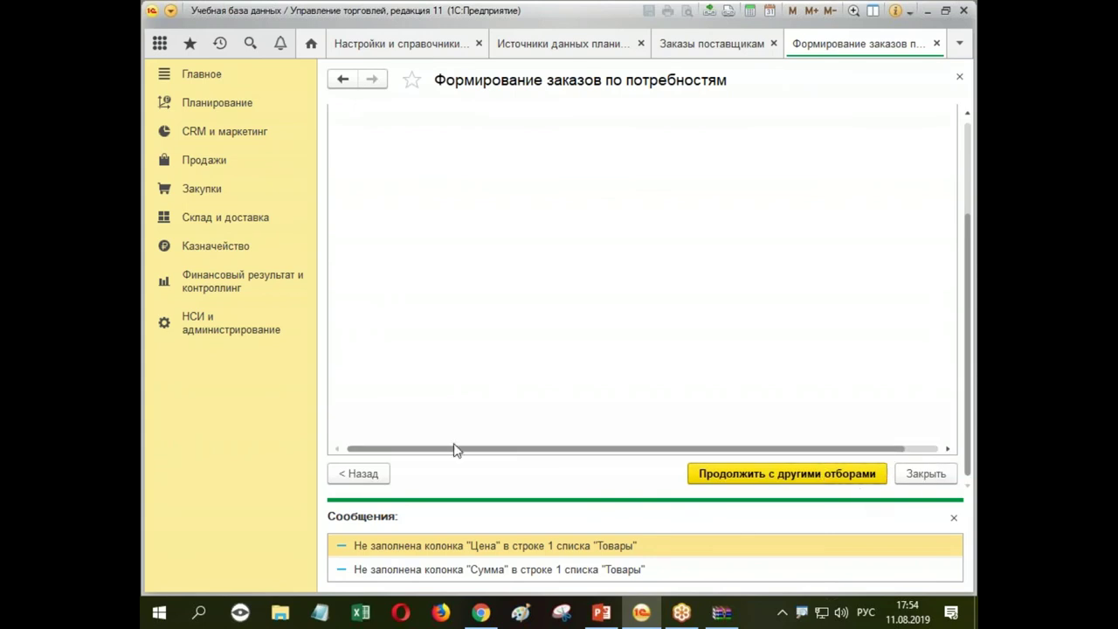
left_click(365, 472)
left_click(475, 325)
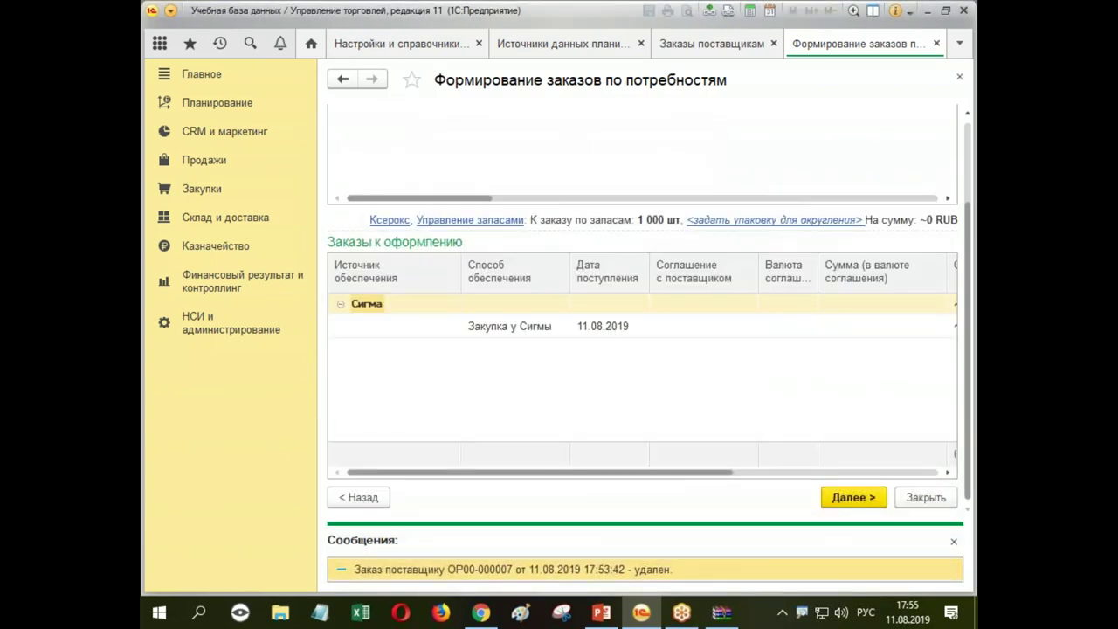
Step: Close the order formation, Заказы поставщикам and both planning forms, and switch to the PowerPoint presentation Аналитика-модуль 5
left_click(937, 42)
left_click(530, 326)
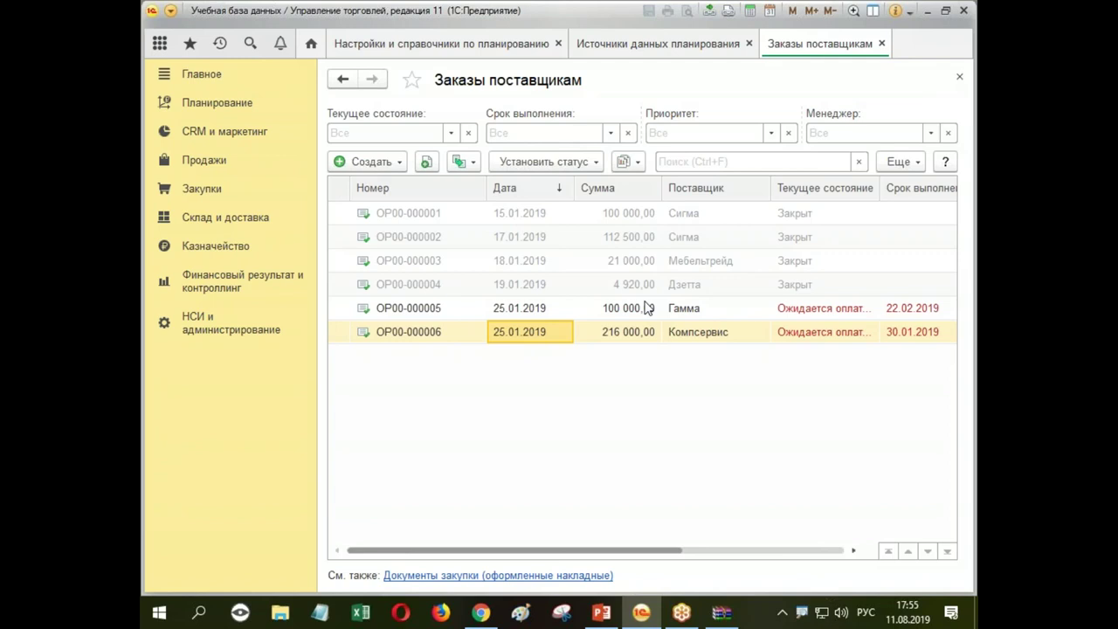
left_click(958, 77)
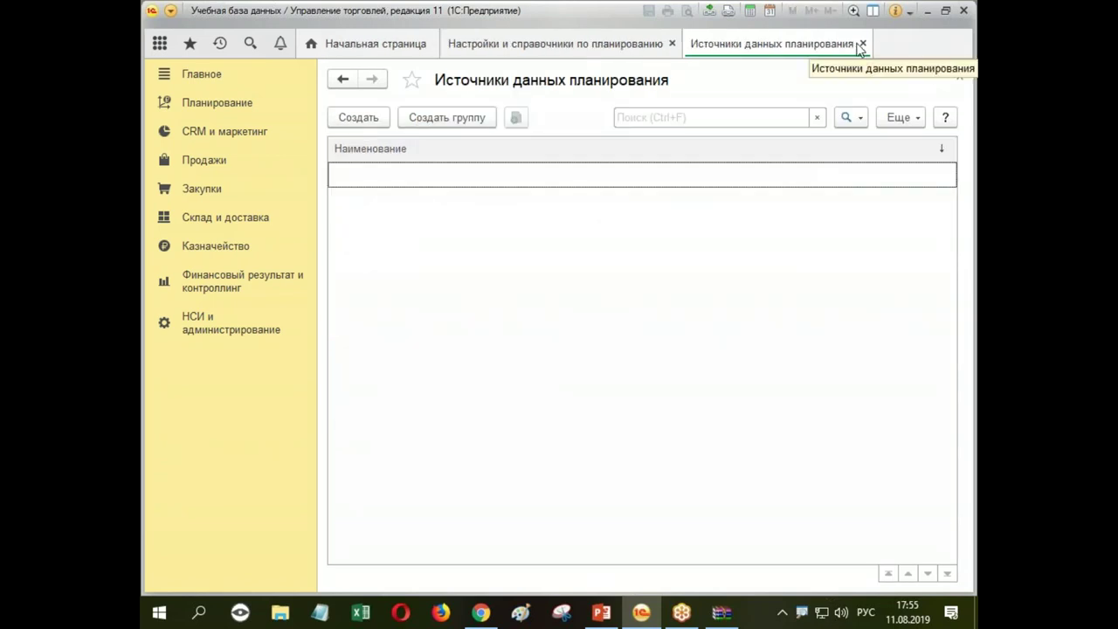
left_click(861, 45)
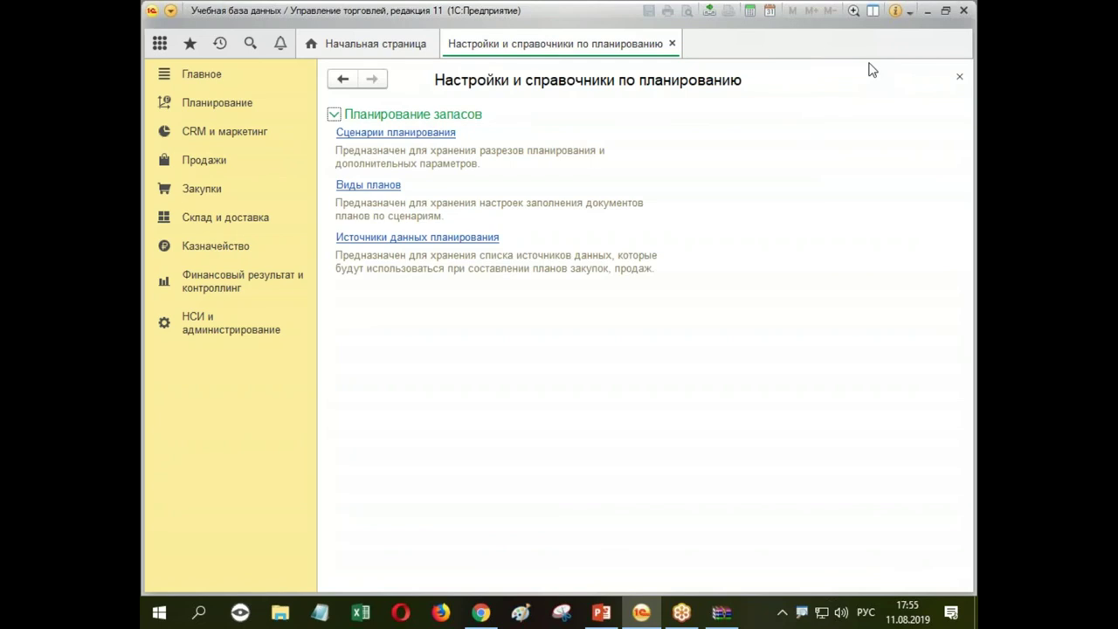
left_click(672, 44)
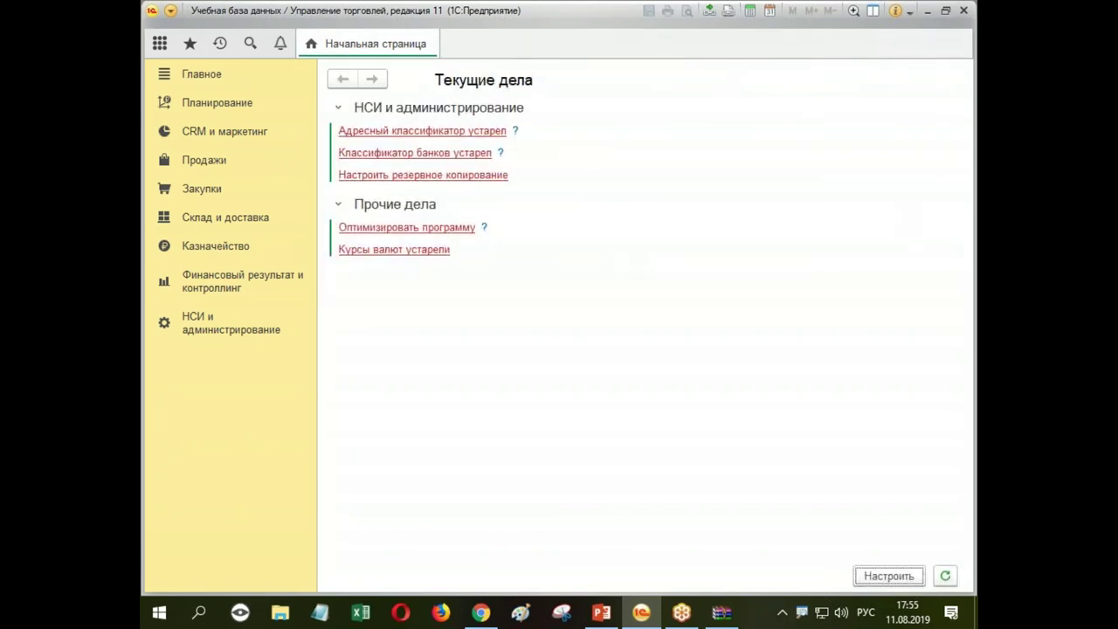
key("alt+Tab")
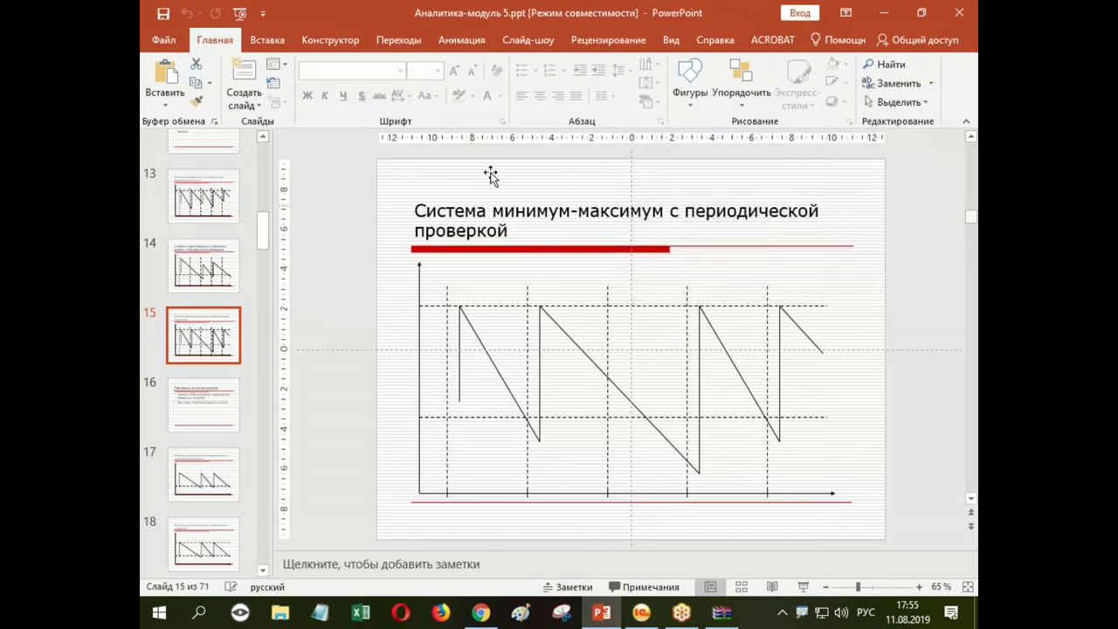
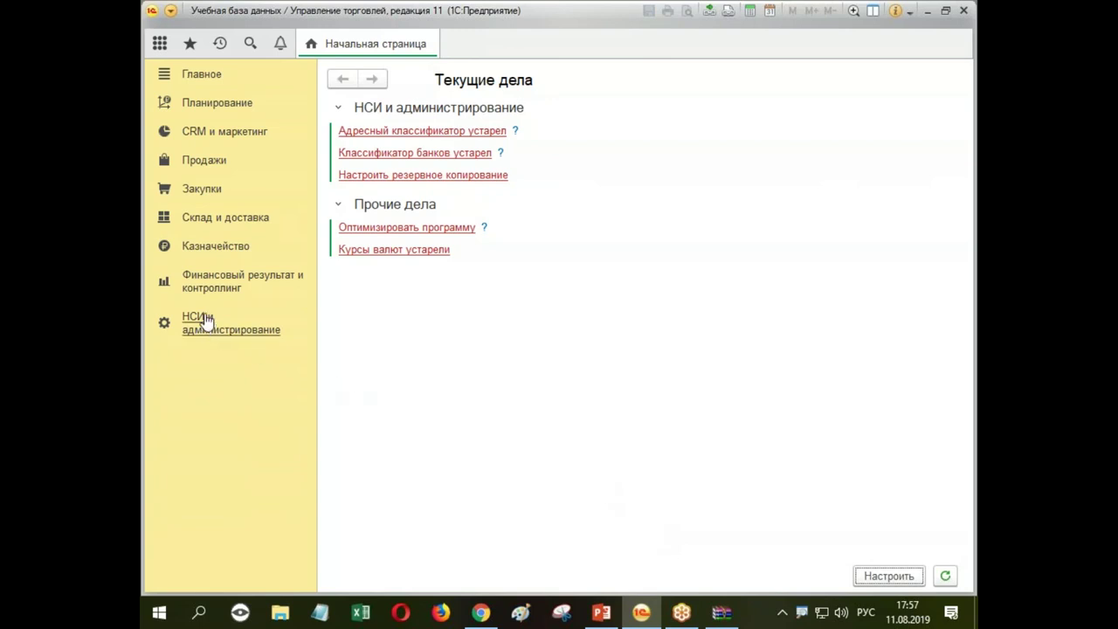
Step: In 1С:Предприятие, open the Управление запасами warehouse card and its Настройка поддержания запасов form
left_click(210, 218)
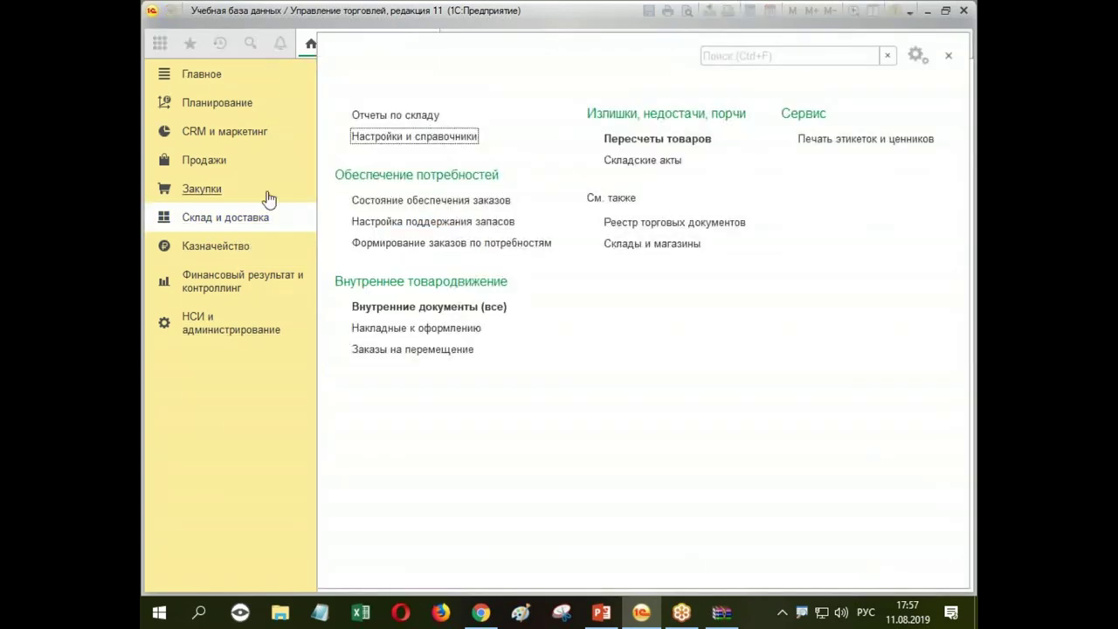
left_click(612, 245)
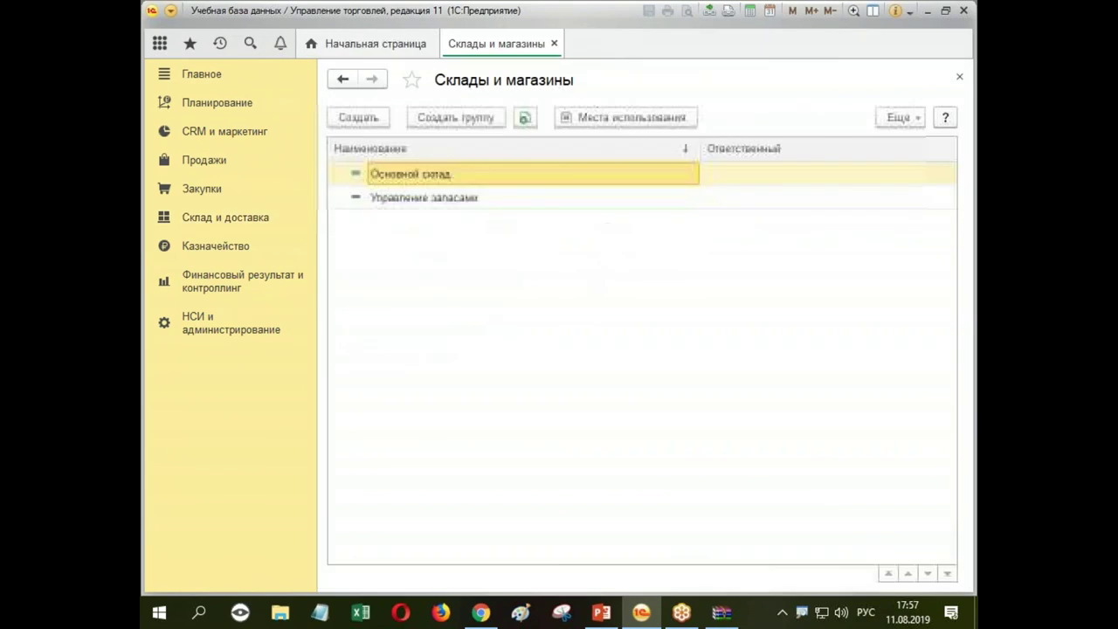
left_click(420, 198)
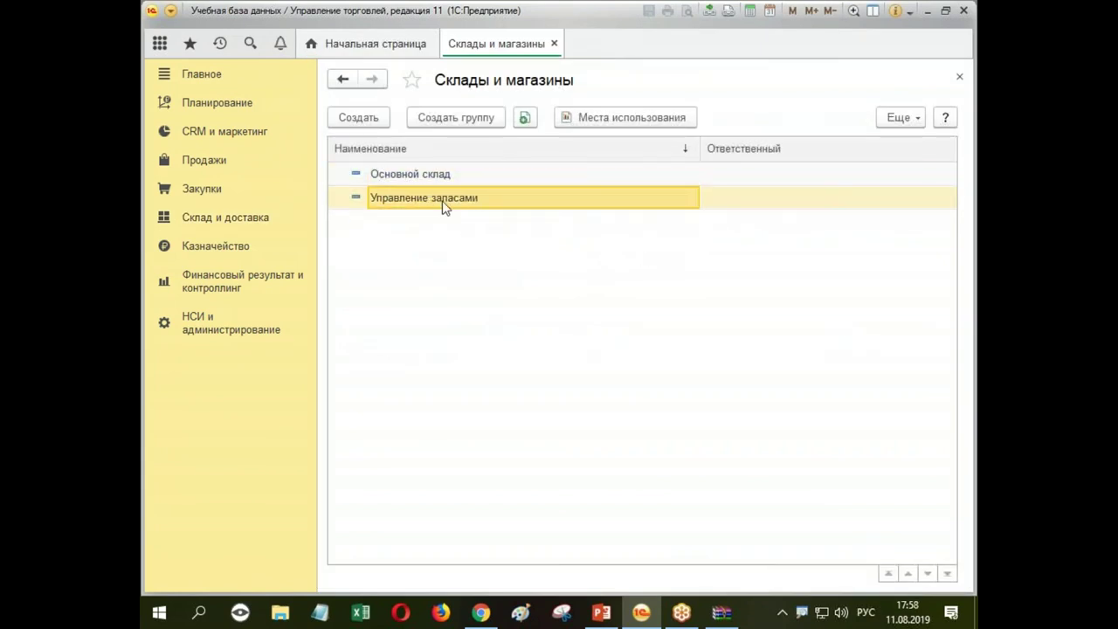
double_click(443, 206)
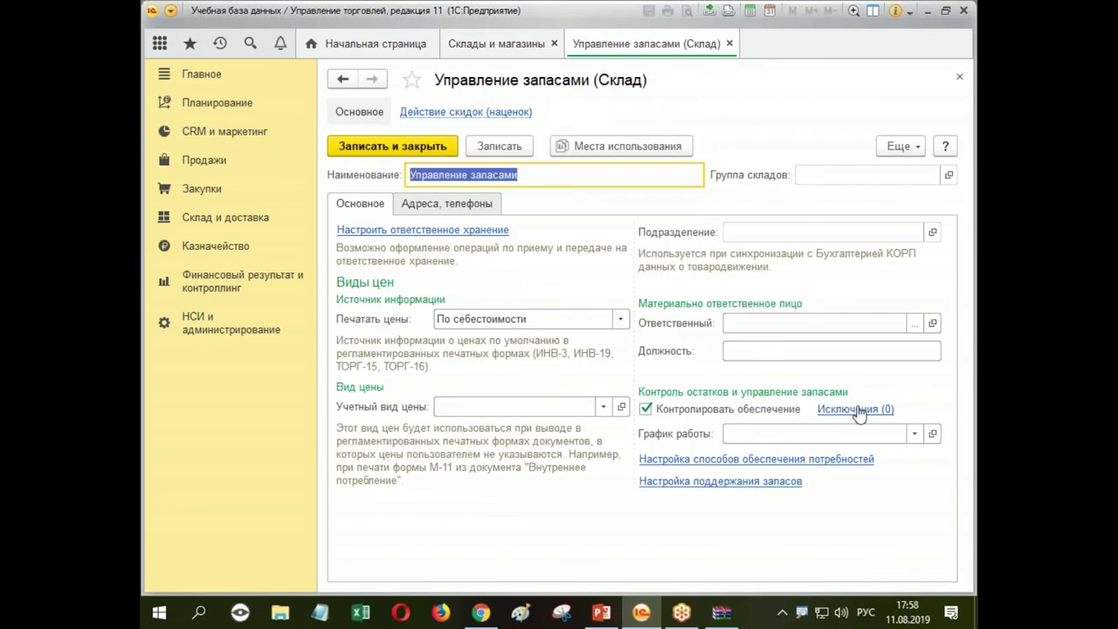
left_click(764, 482)
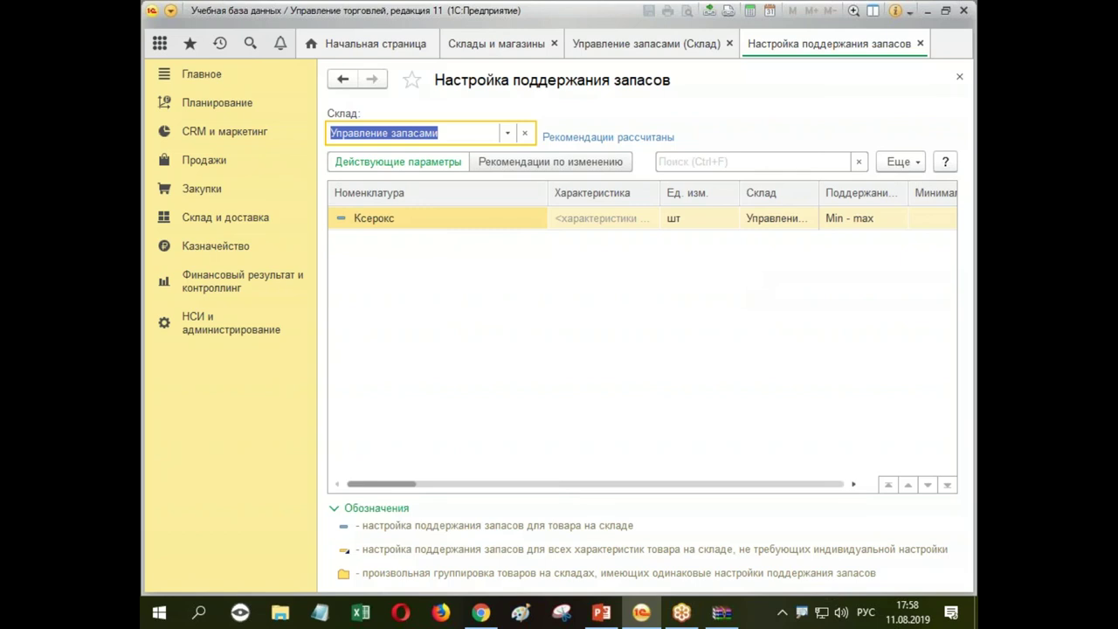
Step: Set the minimum stock (Минимальный запас) for Ксерокс to 0, save the parameters, and close the stock maintenance settings
double_click(840, 220)
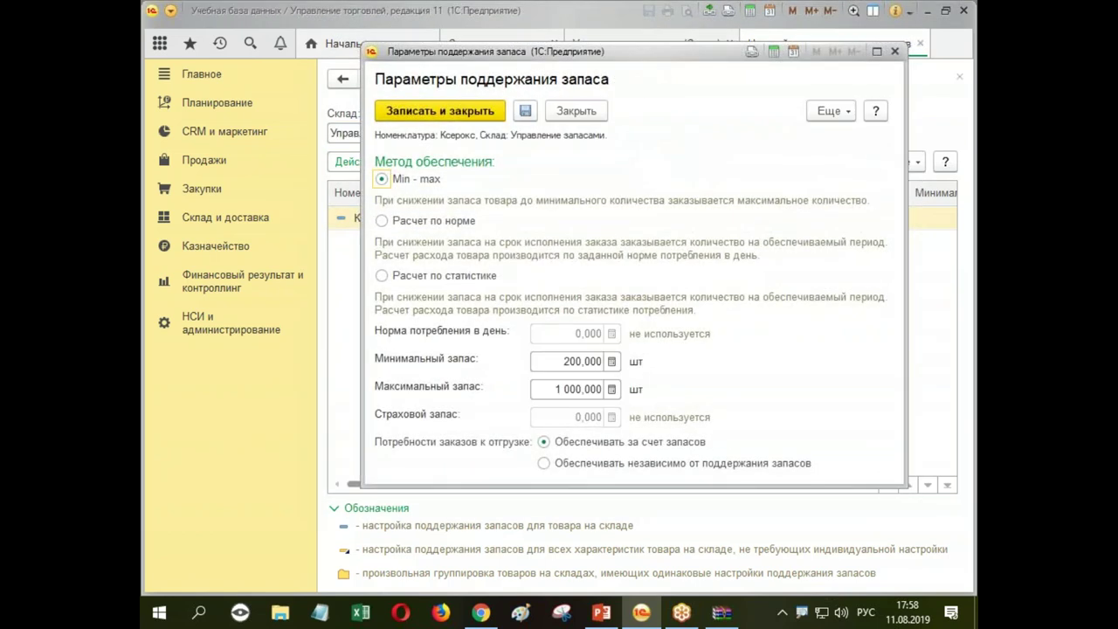
left_click(548, 362)
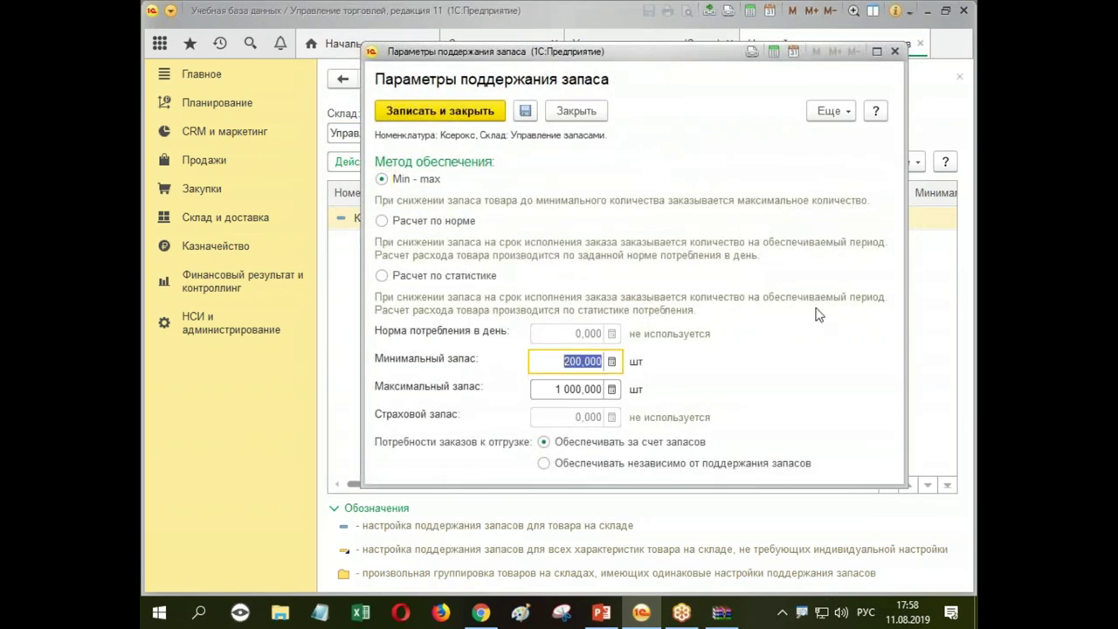
type("0")
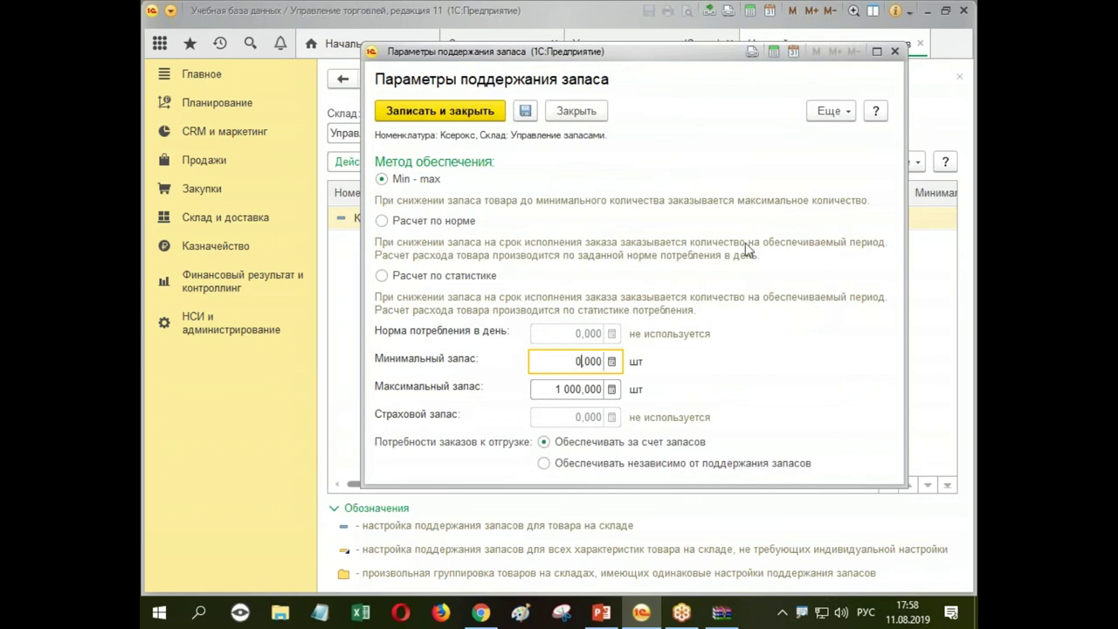
left_click(468, 114)
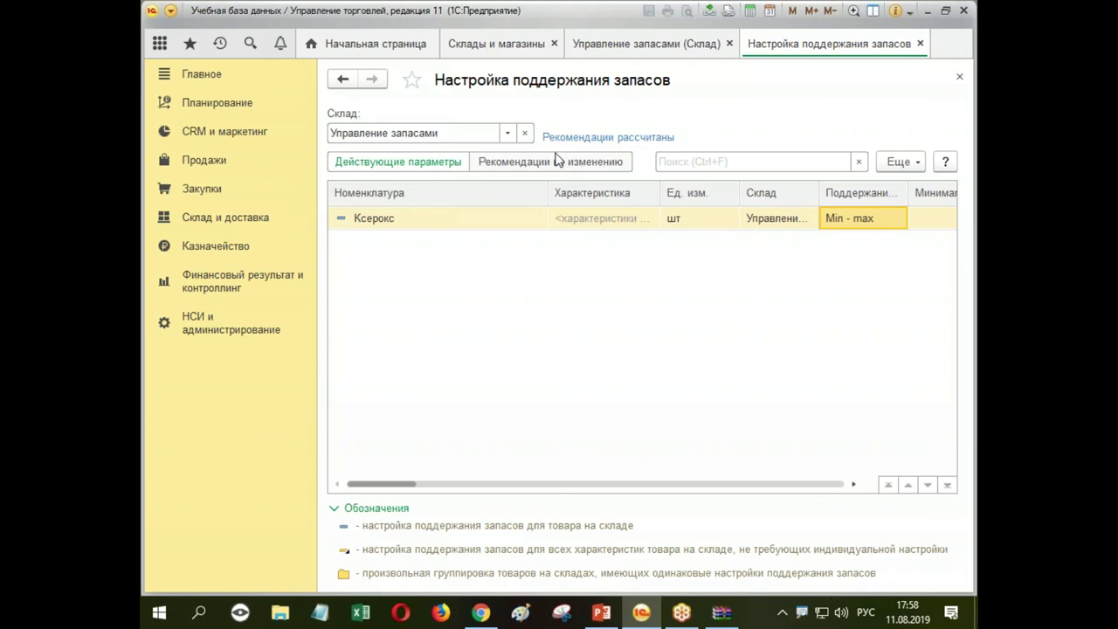
left_click(920, 43)
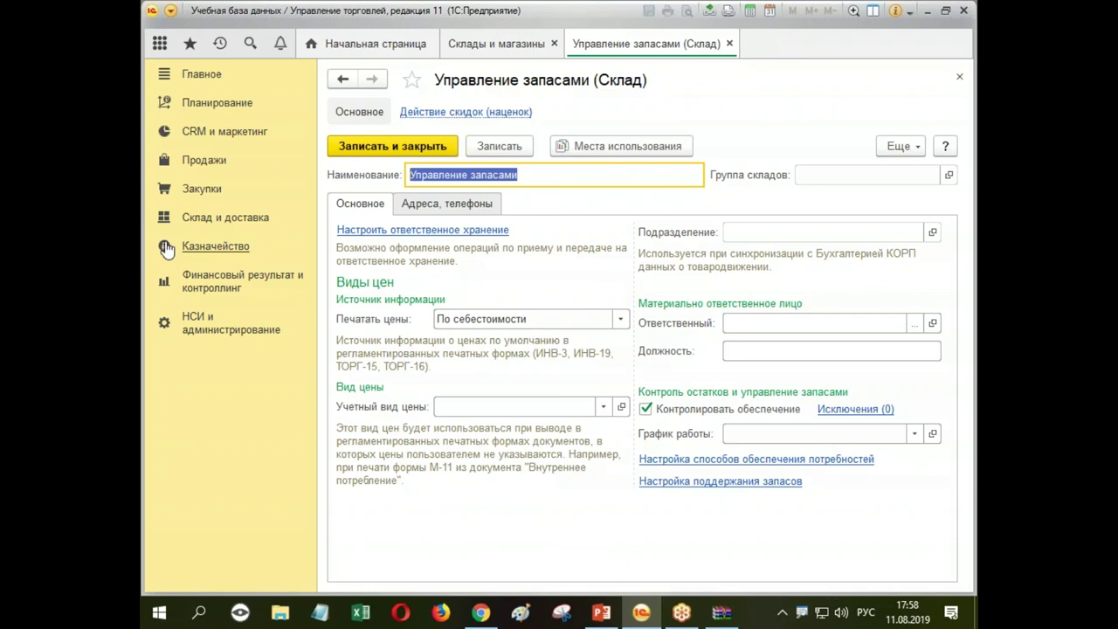
left_click(235, 224)
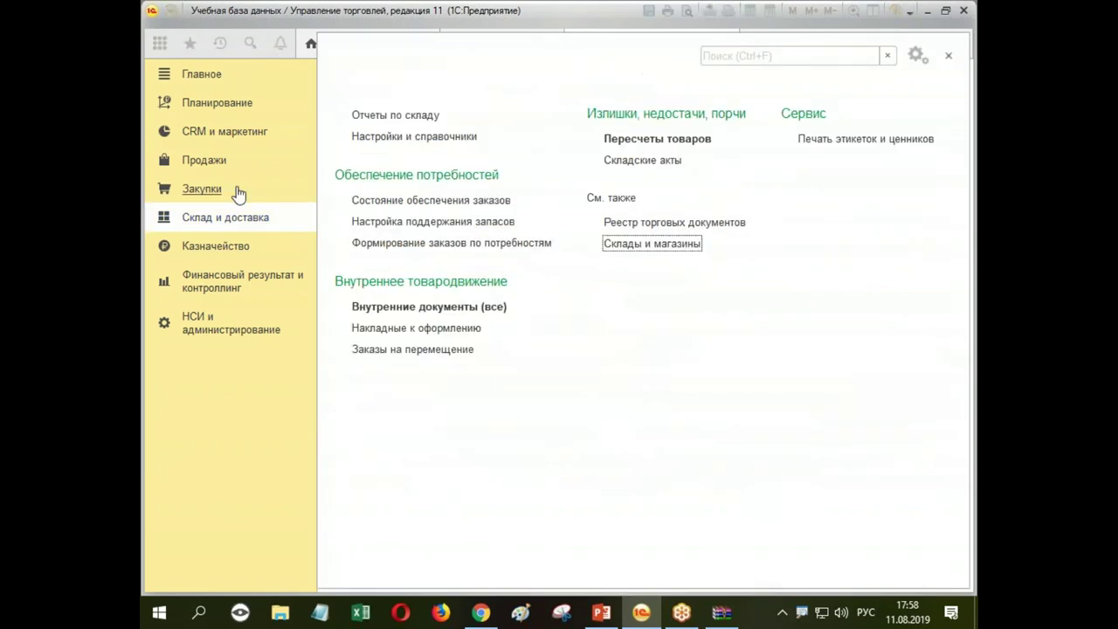
left_click(216, 187)
left_click(469, 140)
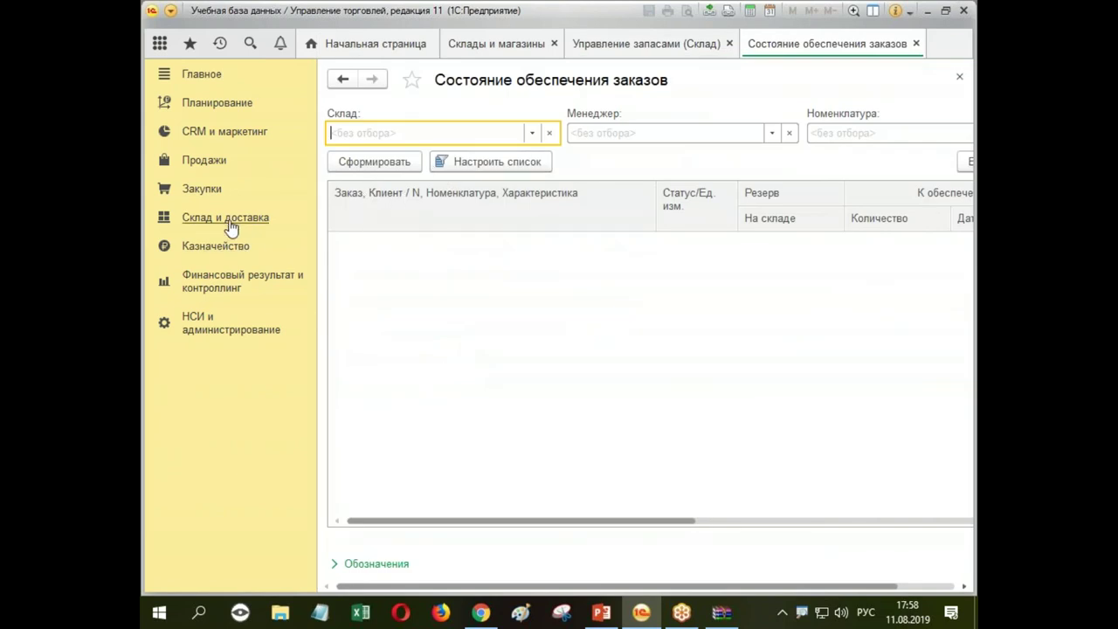
left_click(217, 194)
left_click(457, 139)
Step: Open the Заказы поставщикам list and start creating supplier orders by needs (По потребностям)
left_click(184, 190)
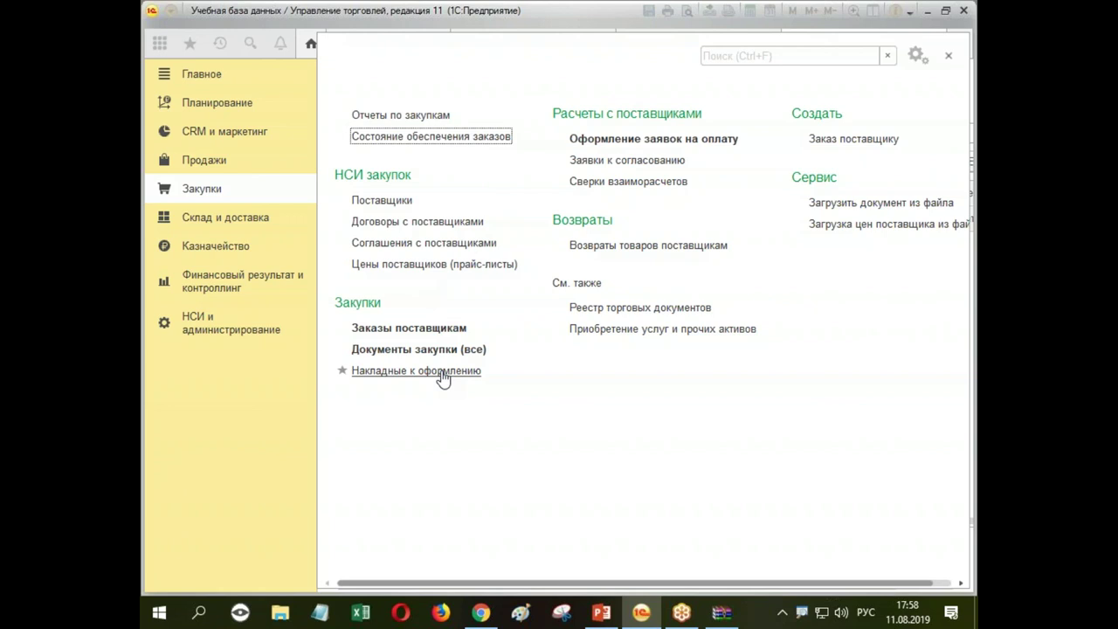
left_click(435, 334)
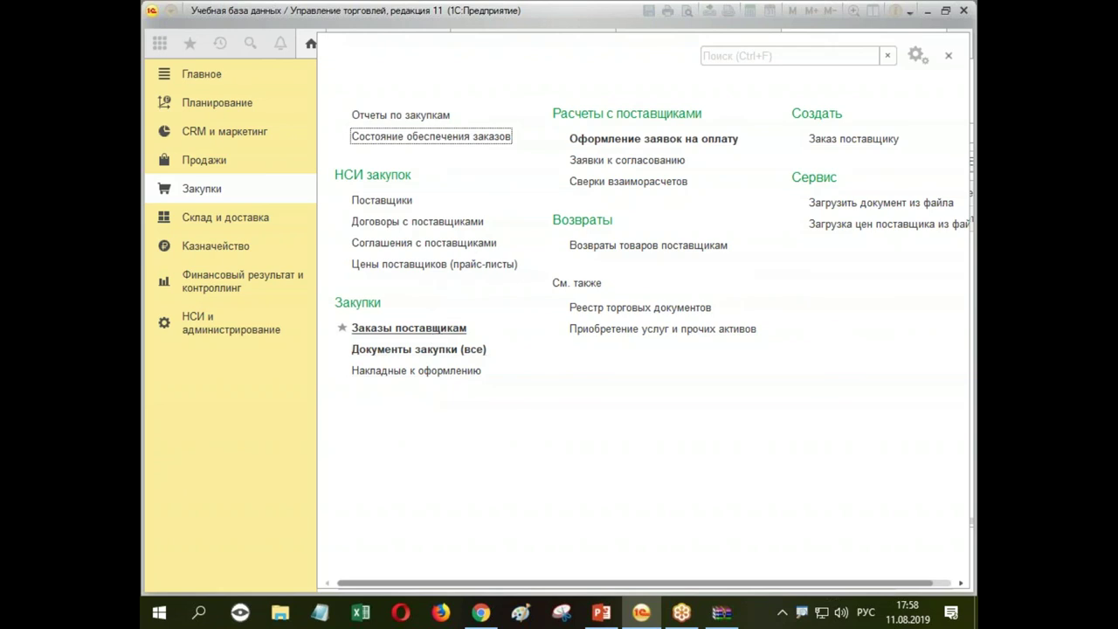
left_click(435, 329)
left_click(393, 164)
left_click(428, 235)
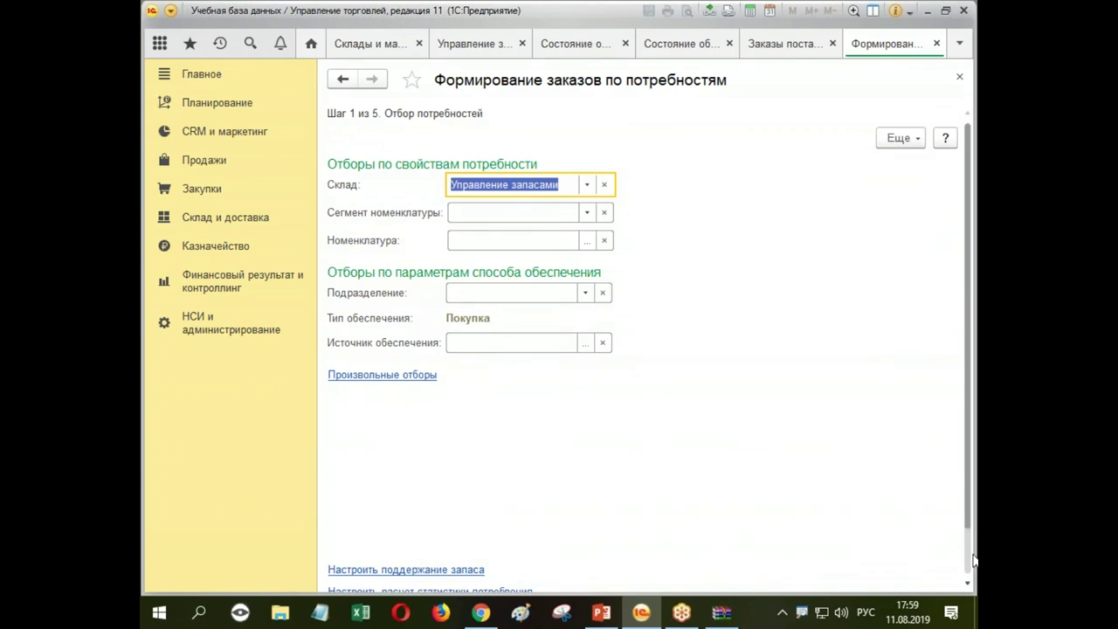
Step: Proceed with the Управление запасами filter and Закупка у Сигмы to stock maintenance, examine the order quantity for Ксерокс, and close the form
scroll(965, 559, "down", 1)
left_click(853, 571)
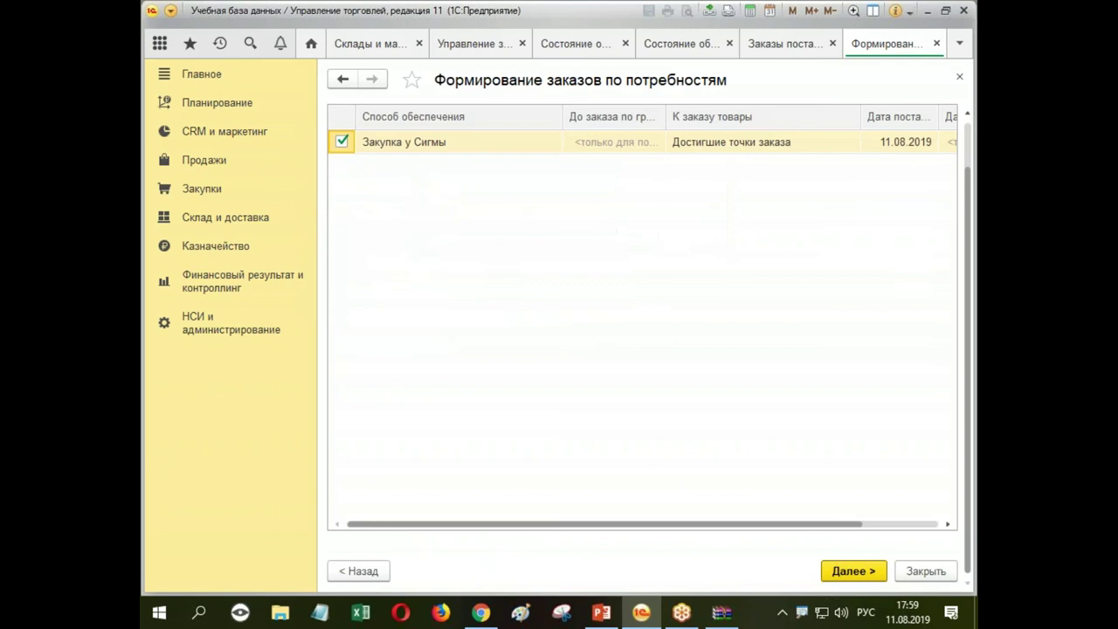
left_click(857, 571)
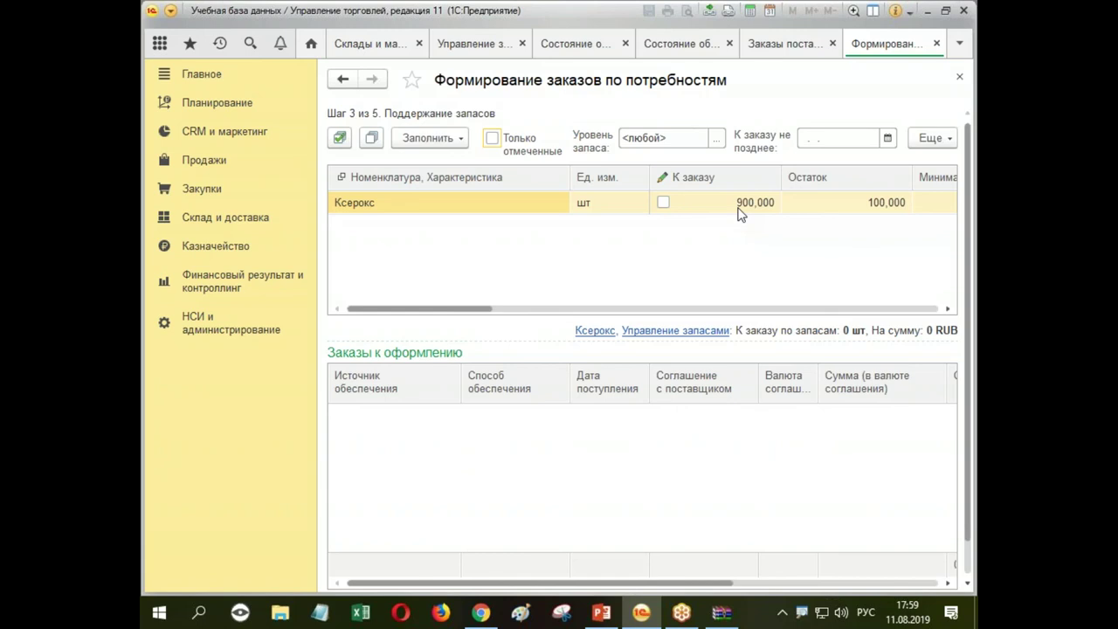
left_click(959, 76)
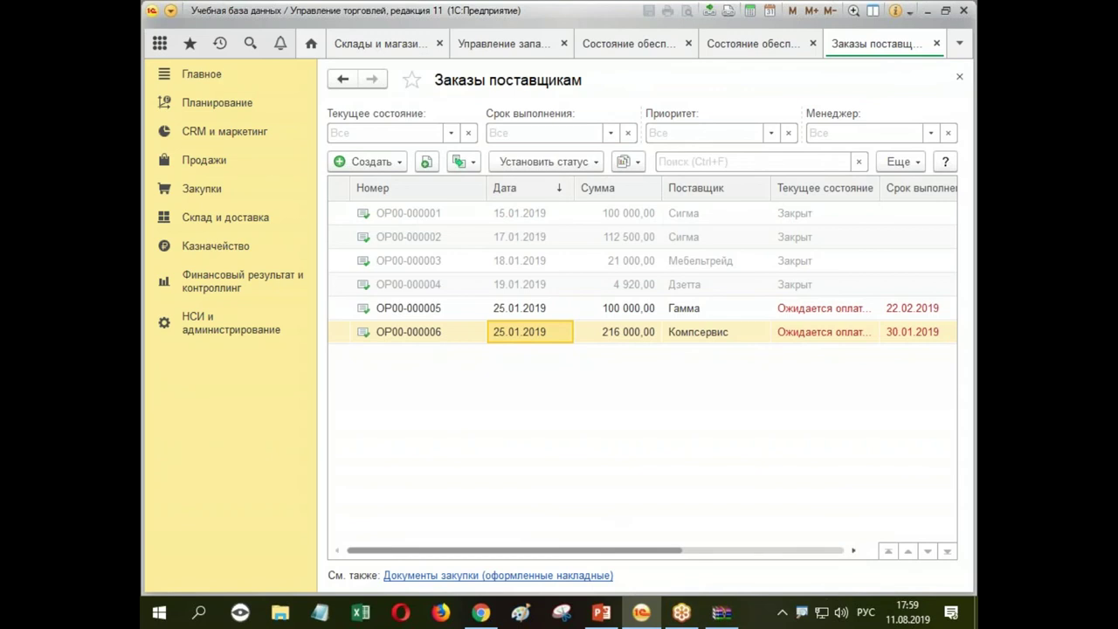
Step: Switch to the PowerPoint presentation and view slide 14 on the fixed order size system with periodic review
key("alt+Tab")
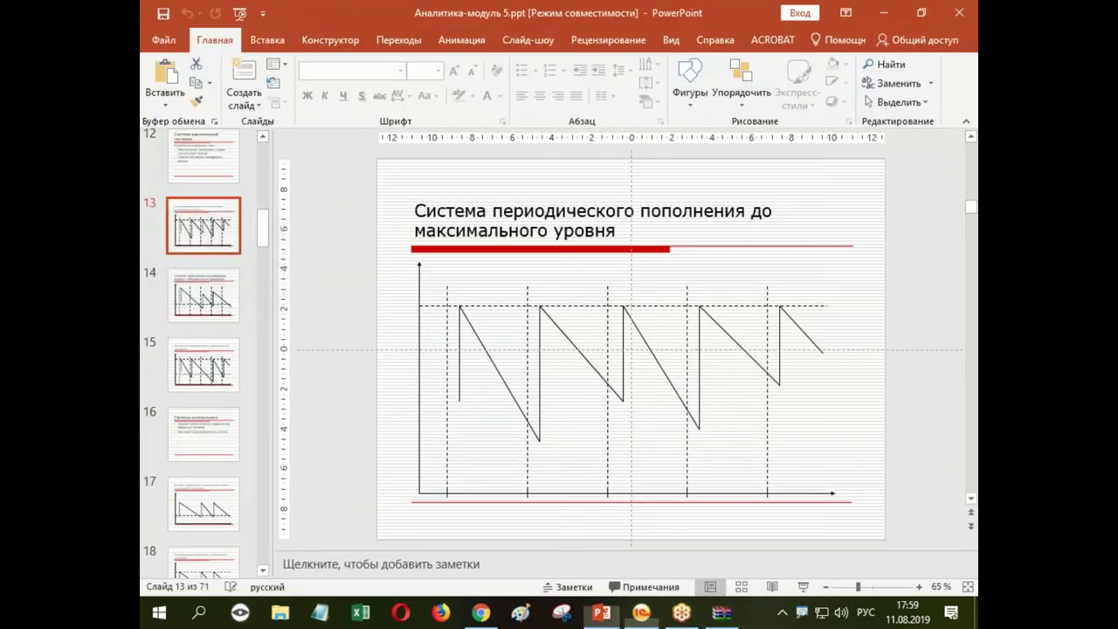
left_click(251, 310)
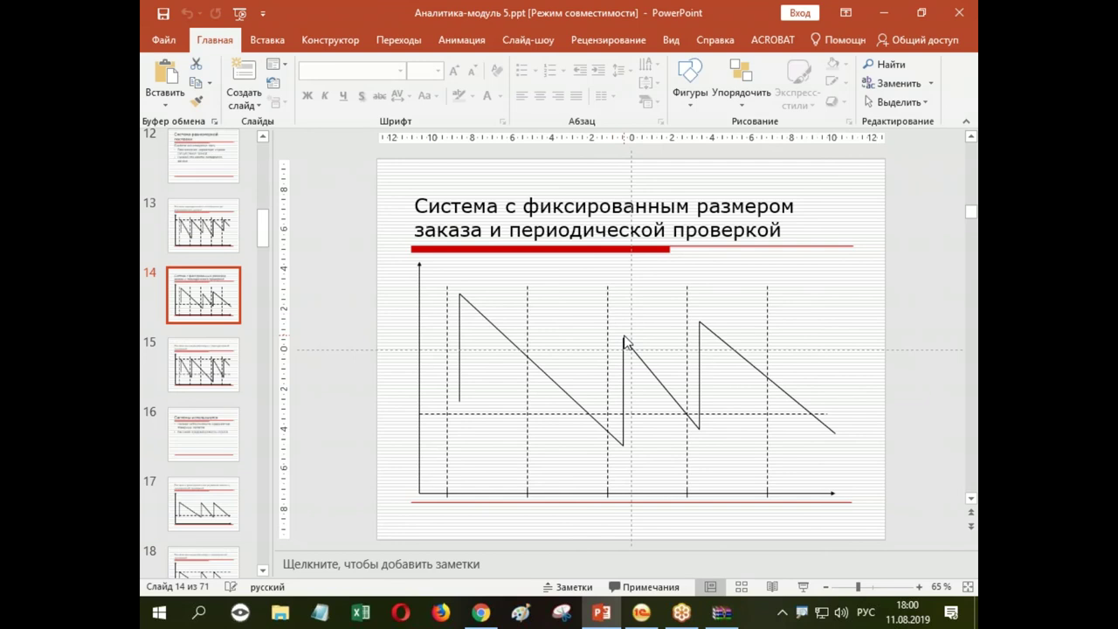
mouse_move(658, 613)
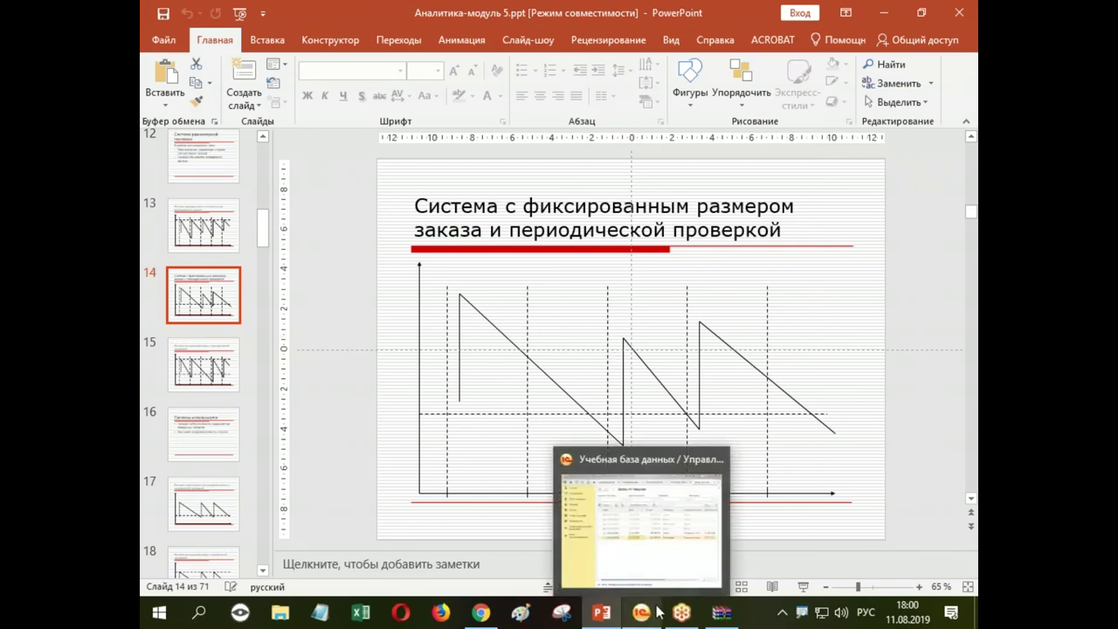
Step: Switch to 1C:Предприятие and look through Закупки and НСИ и администрирование, opening the Номенклатура list and the Склад и доставка settings
left_click(651, 568)
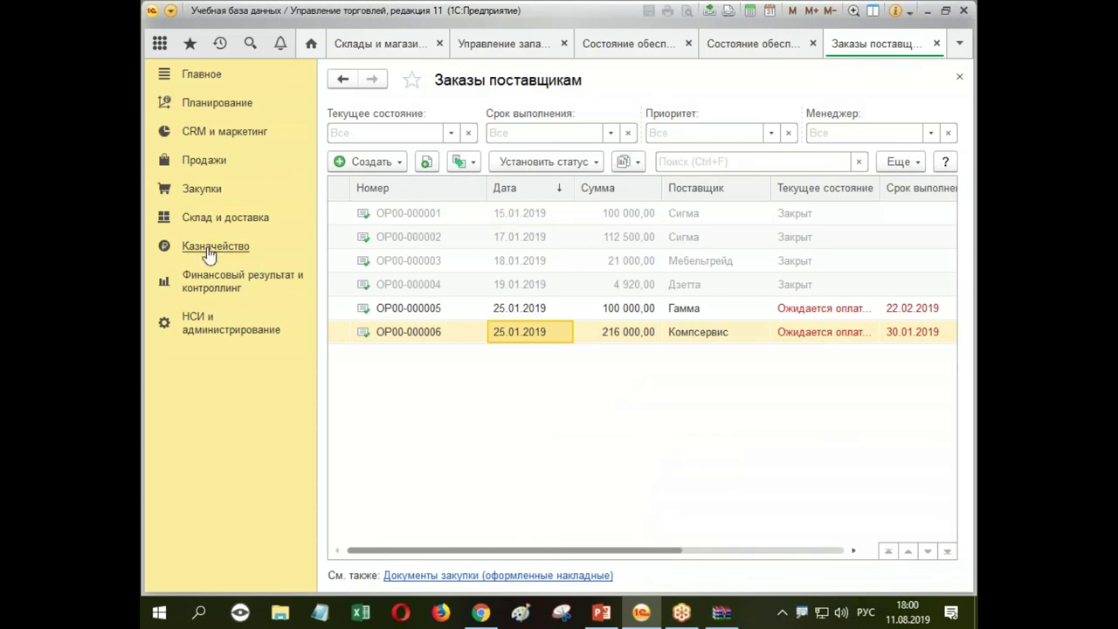
left_click(200, 189)
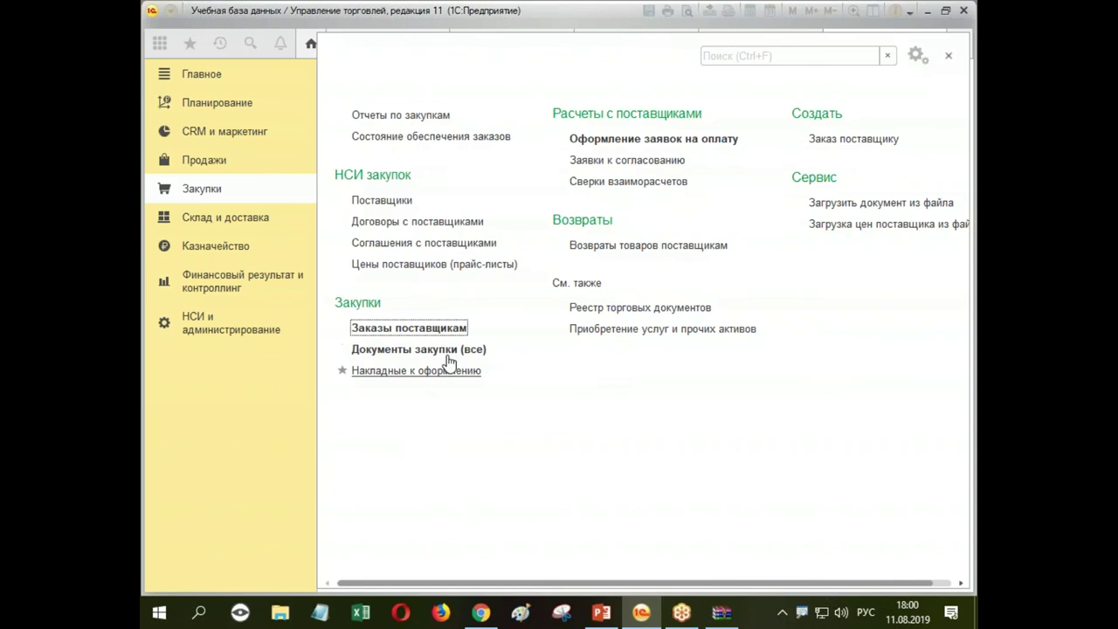
left_click(229, 325)
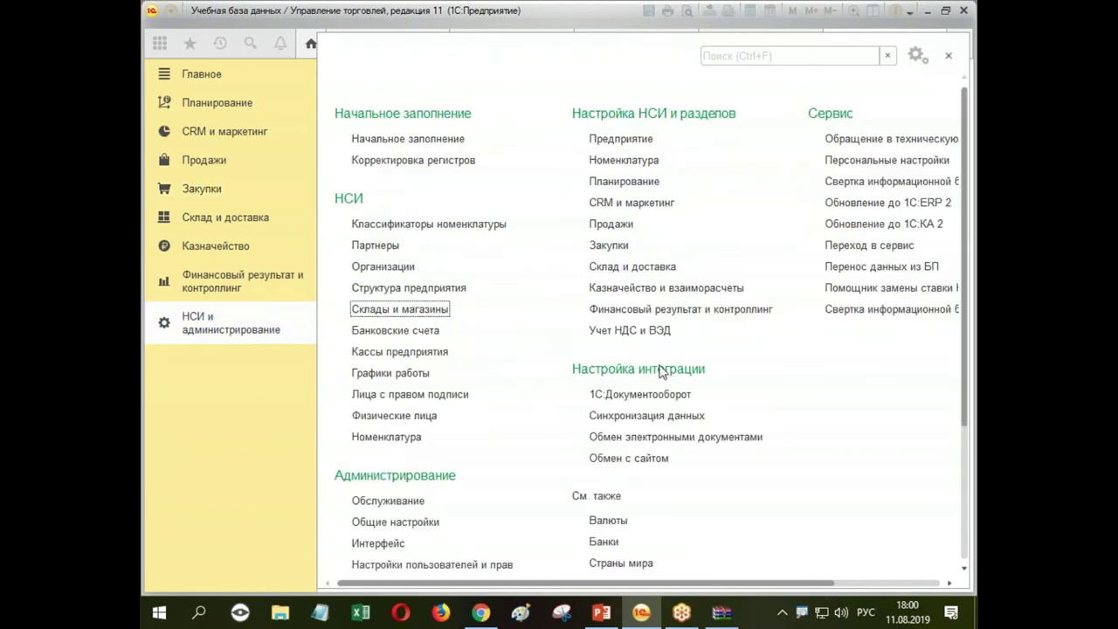
left_click(396, 439)
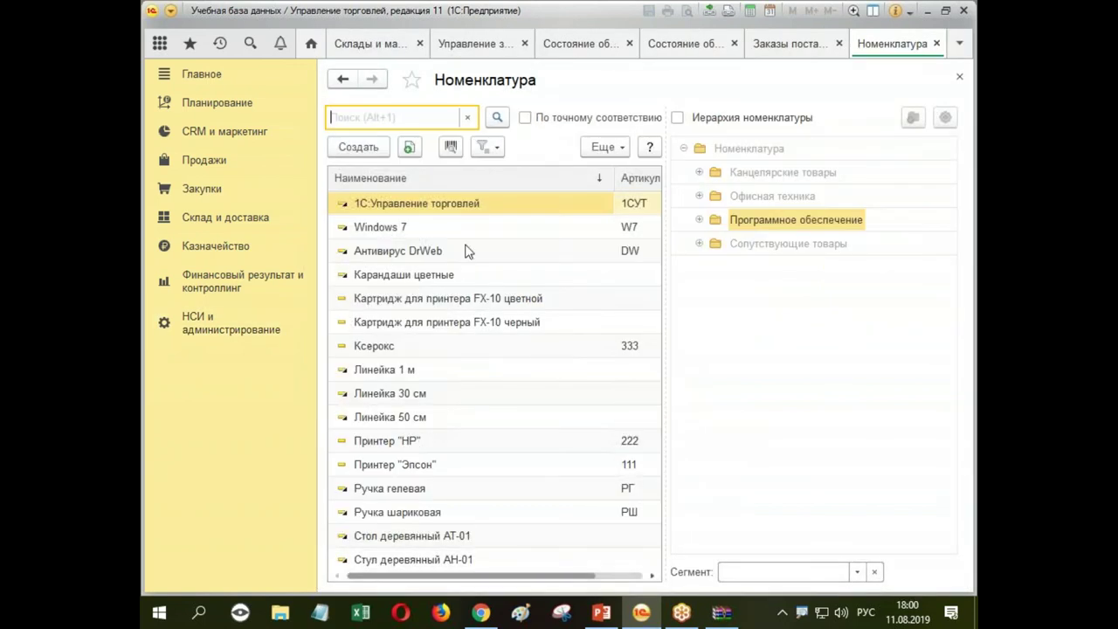
left_click(225, 331)
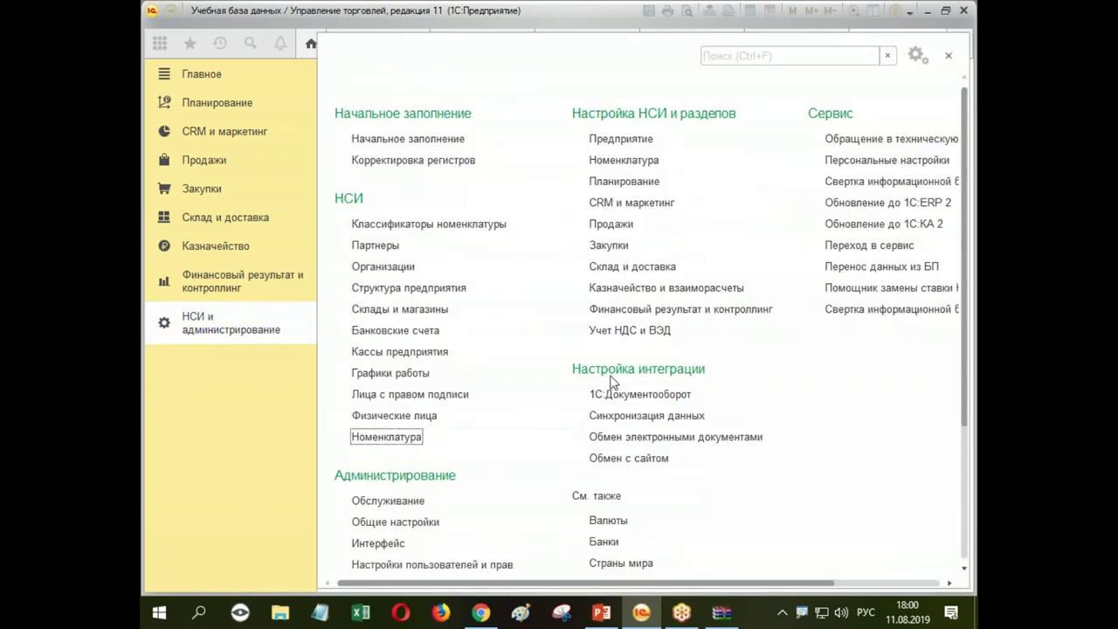
left_click(635, 266)
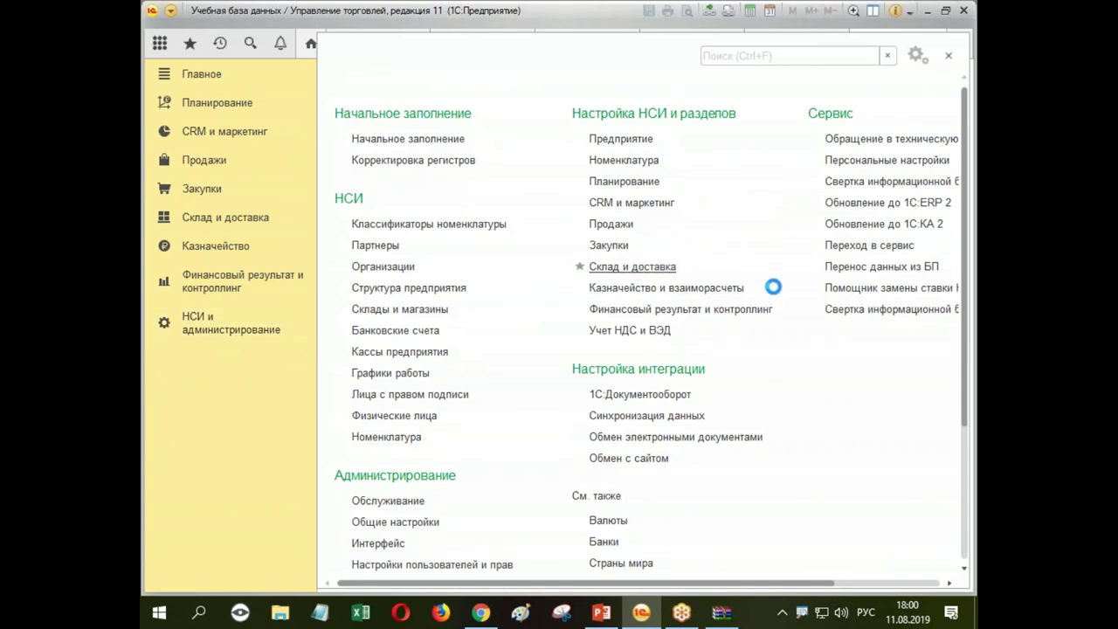
left_click(188, 330)
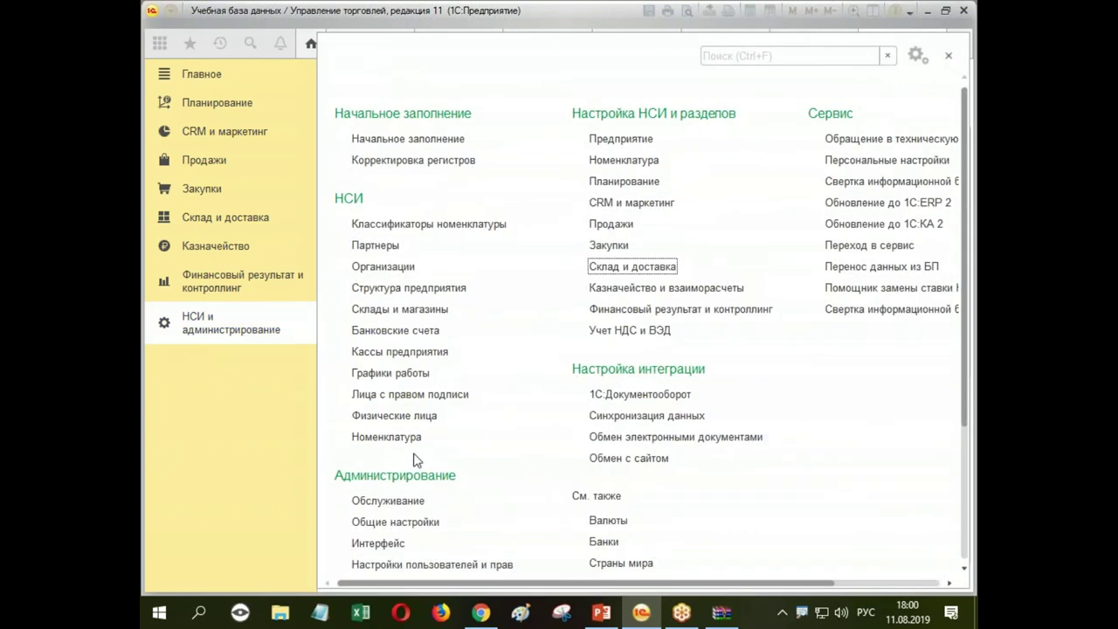
Step: Open the stock maintenance settings of the Управление запасами warehouse and the maintenance parameters for Ксерокс
left_click(393, 310)
double_click(438, 195)
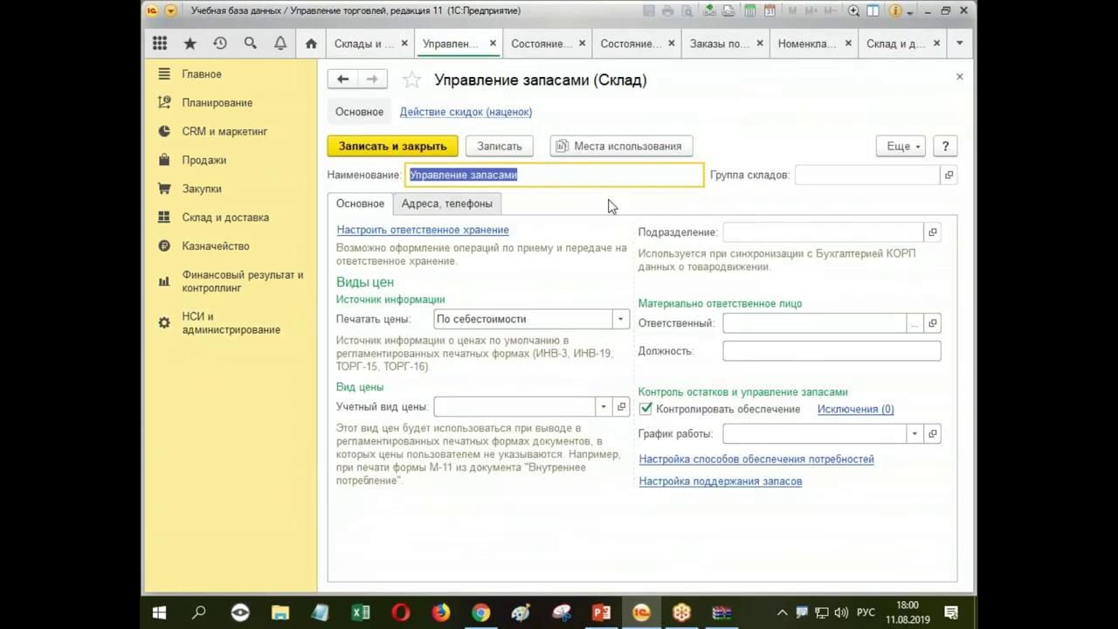
left_click(714, 482)
left_click(723, 225)
double_click(727, 222)
left_click(964, 245)
double_click(837, 218)
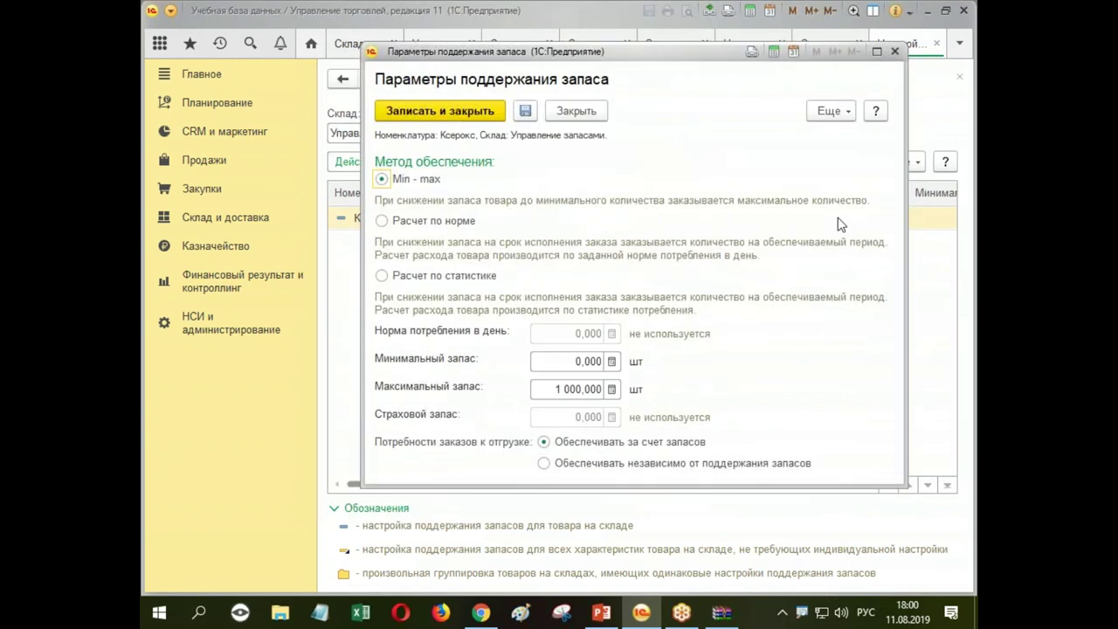
Step: Enlarge the Параметры поддержания запаса window, review its options and additional commands for Ксерокс, and close it
left_click_drag(846, 487, 846, 560)
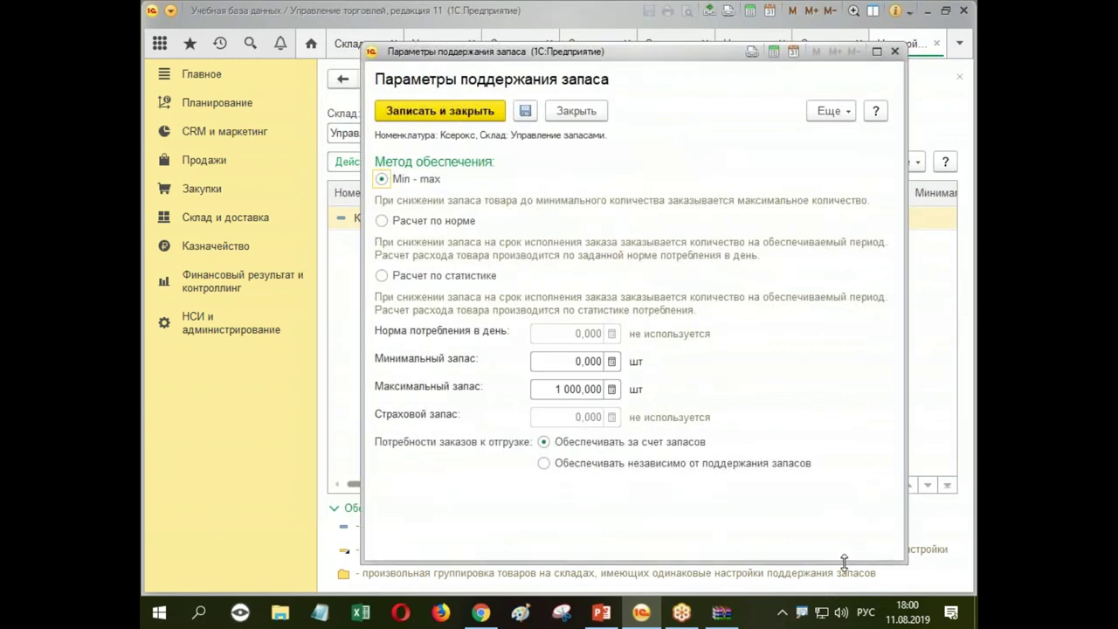
left_click(846, 118)
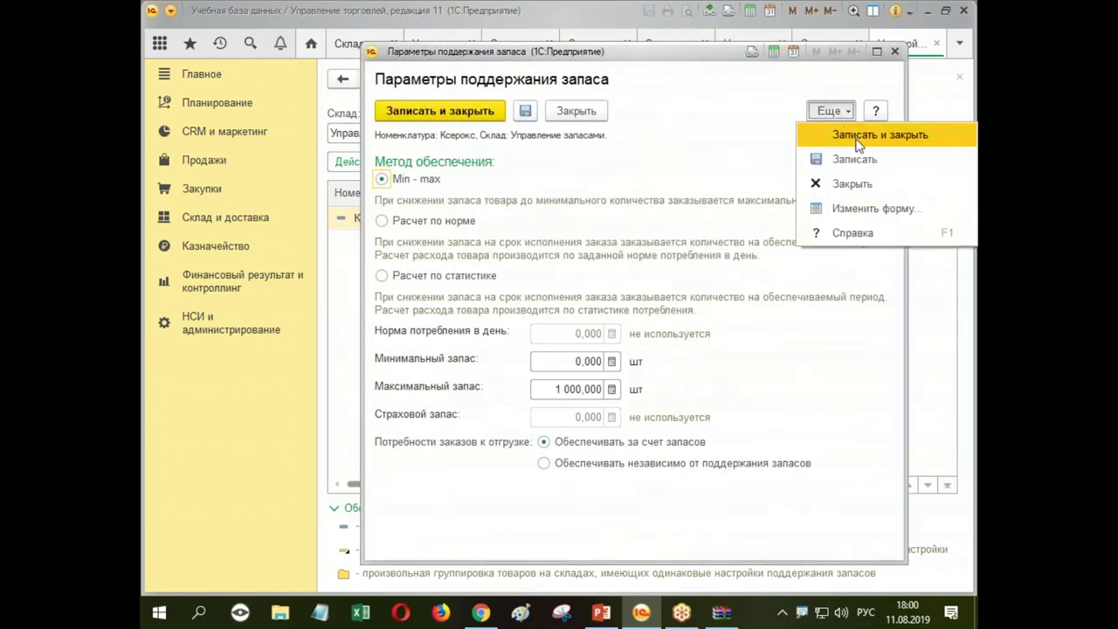
left_click(748, 175)
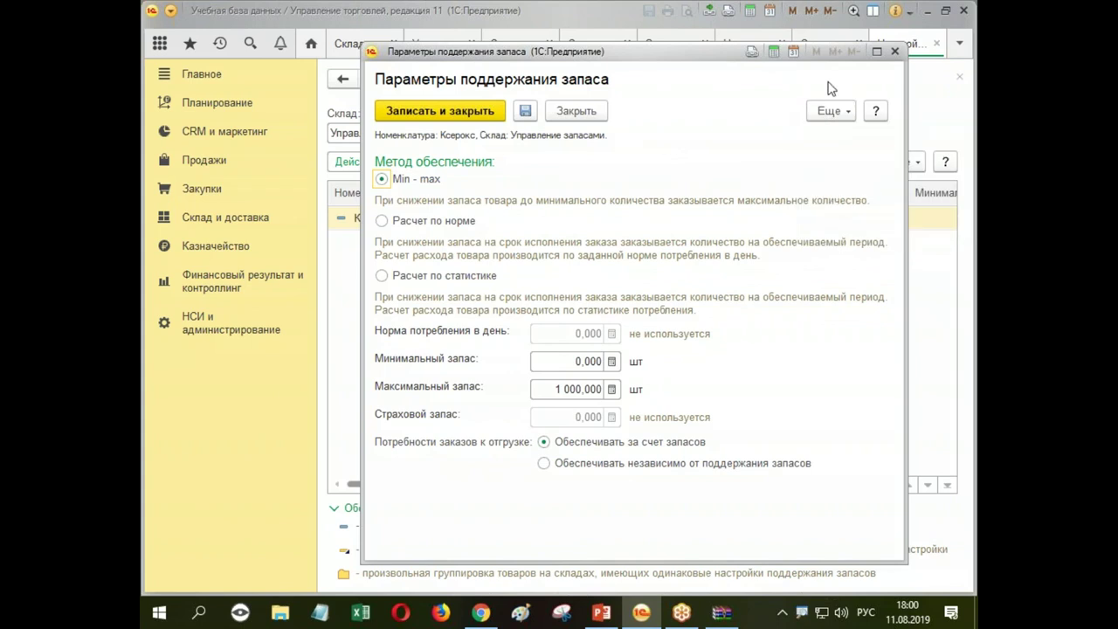
left_click(894, 52)
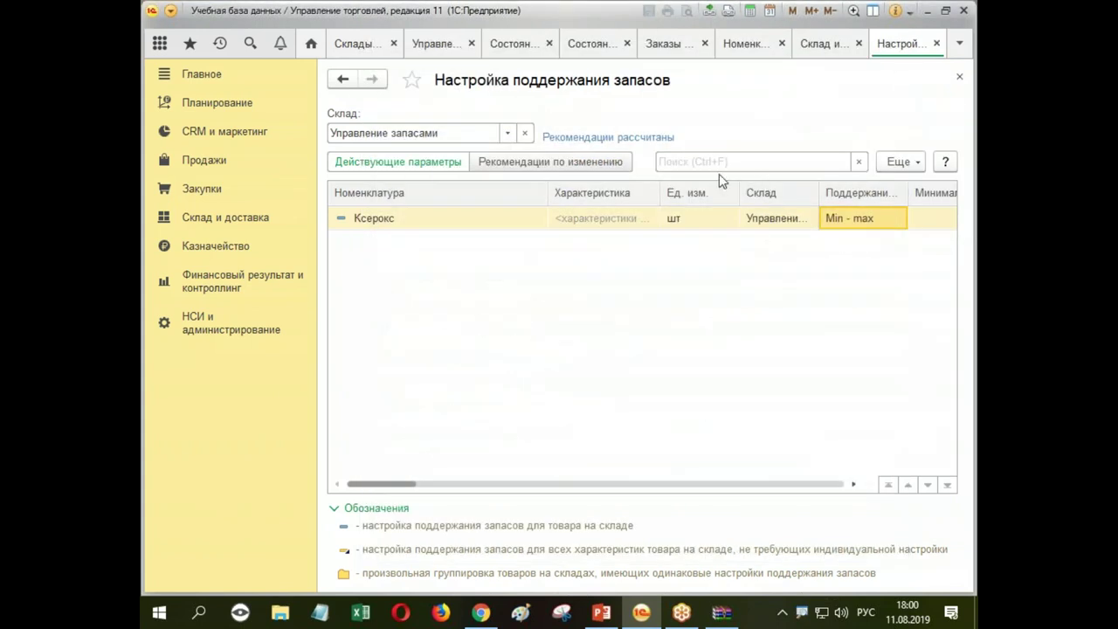
Step: Examine the additional commands of Настройка поддержания запасов, including the Заполнить options, without applying any
left_click(899, 161)
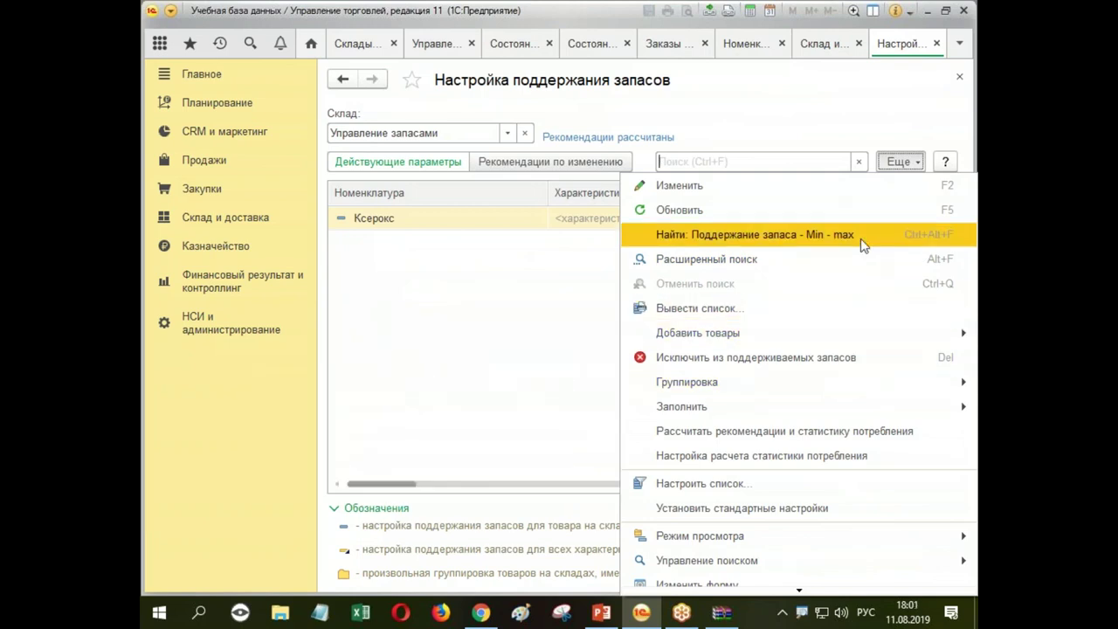
scroll(861, 244, "down", 1)
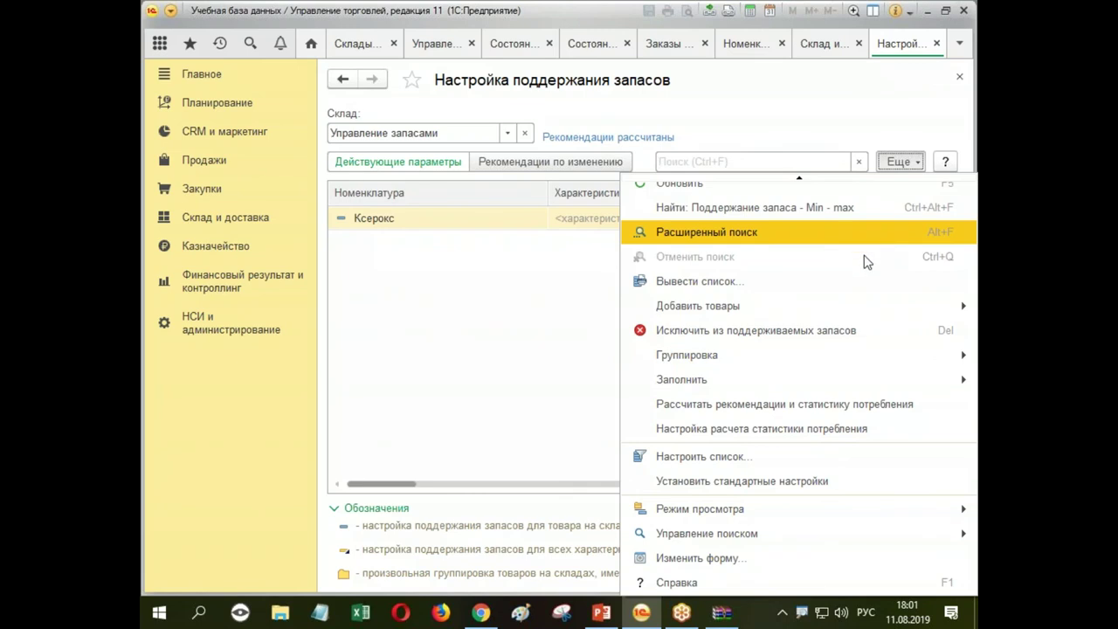
mouse_move(873, 380)
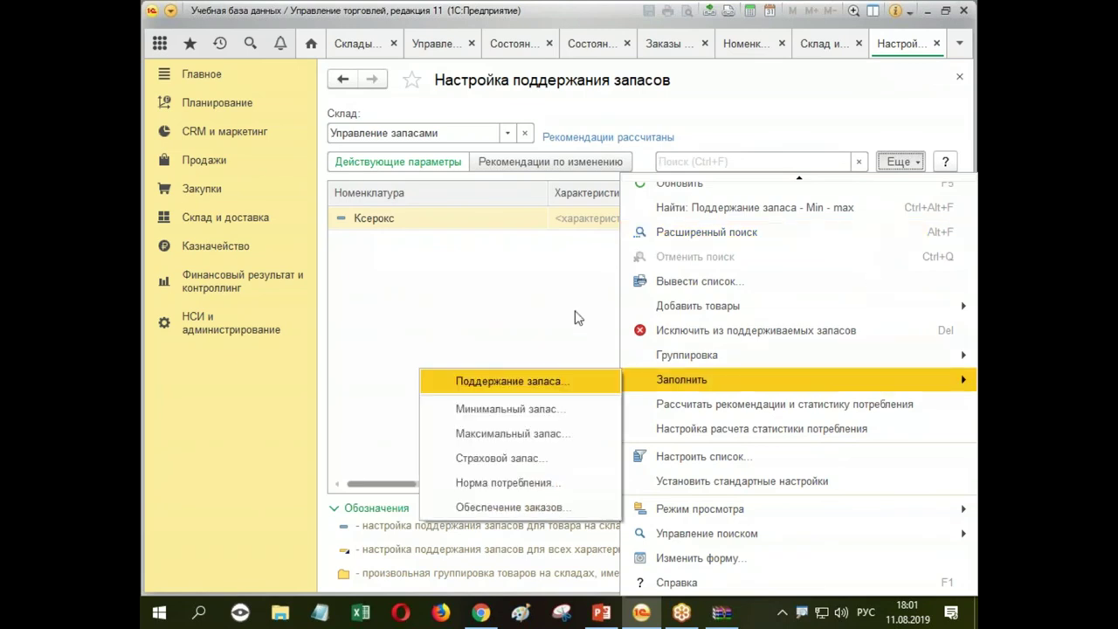
left_click(577, 318)
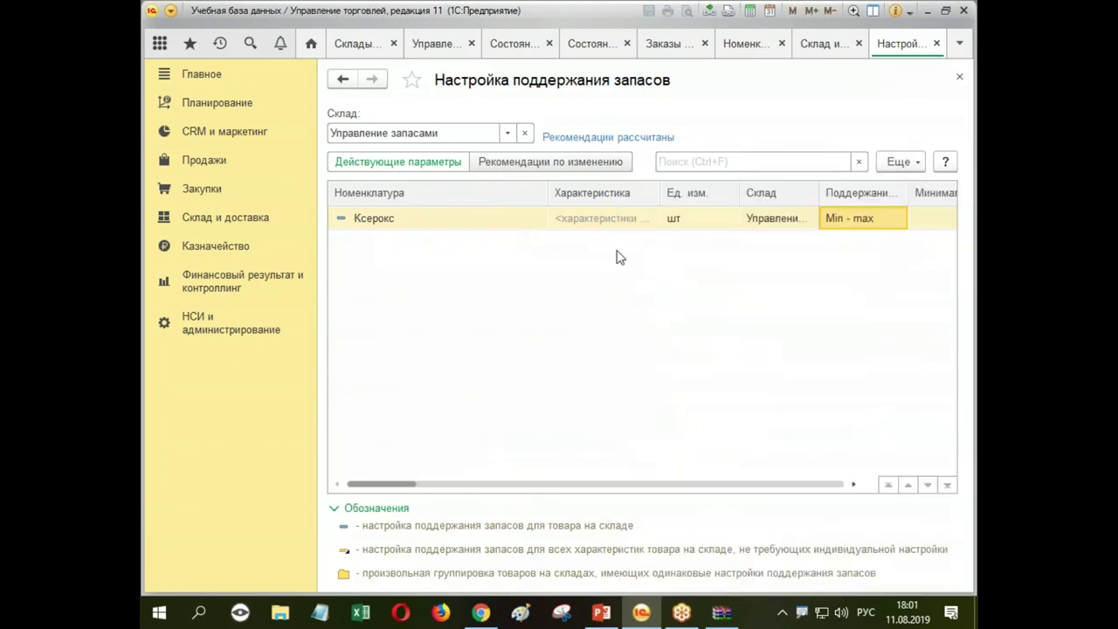
Step: View Рекомендации по изменению, check the maintenance parameters for Ксерокс, and close the stock maintenance settings
left_click(587, 169)
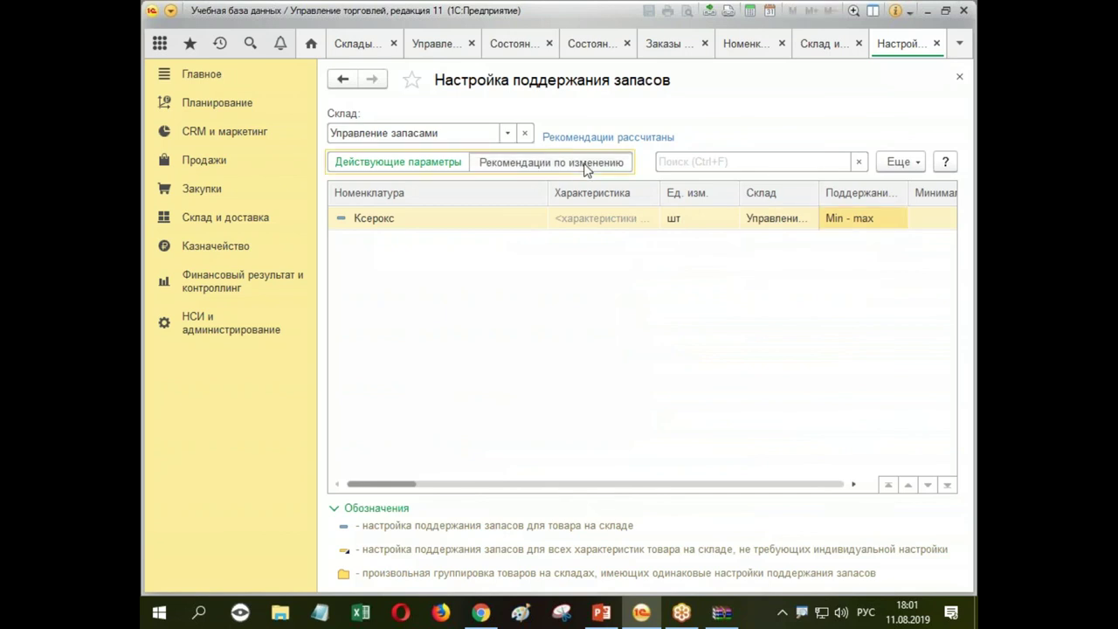
double_click(868, 220)
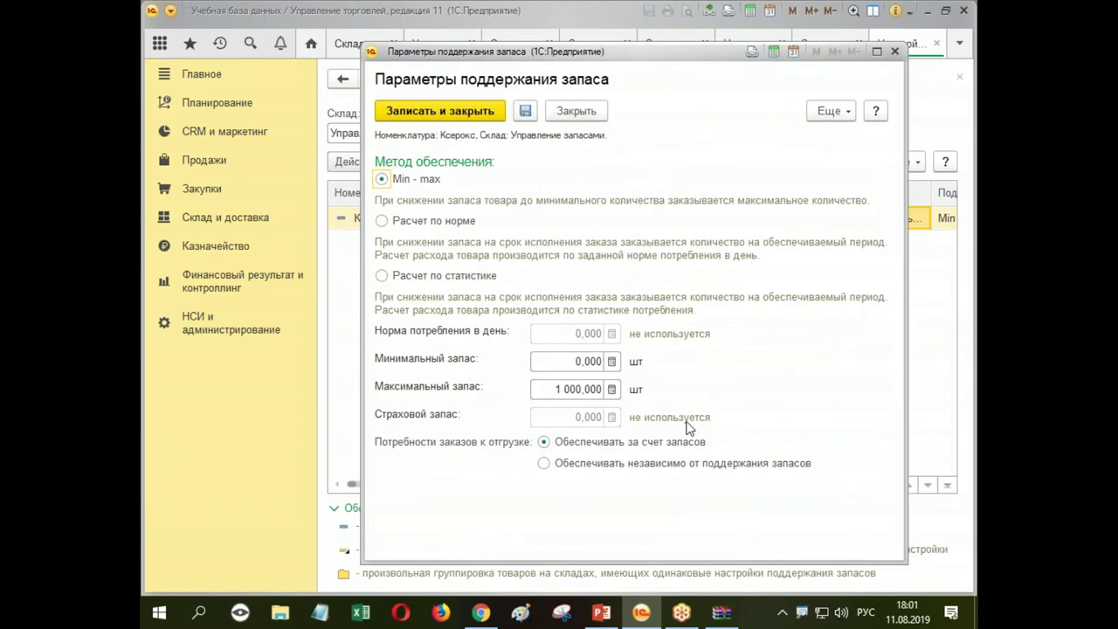
left_click(894, 52)
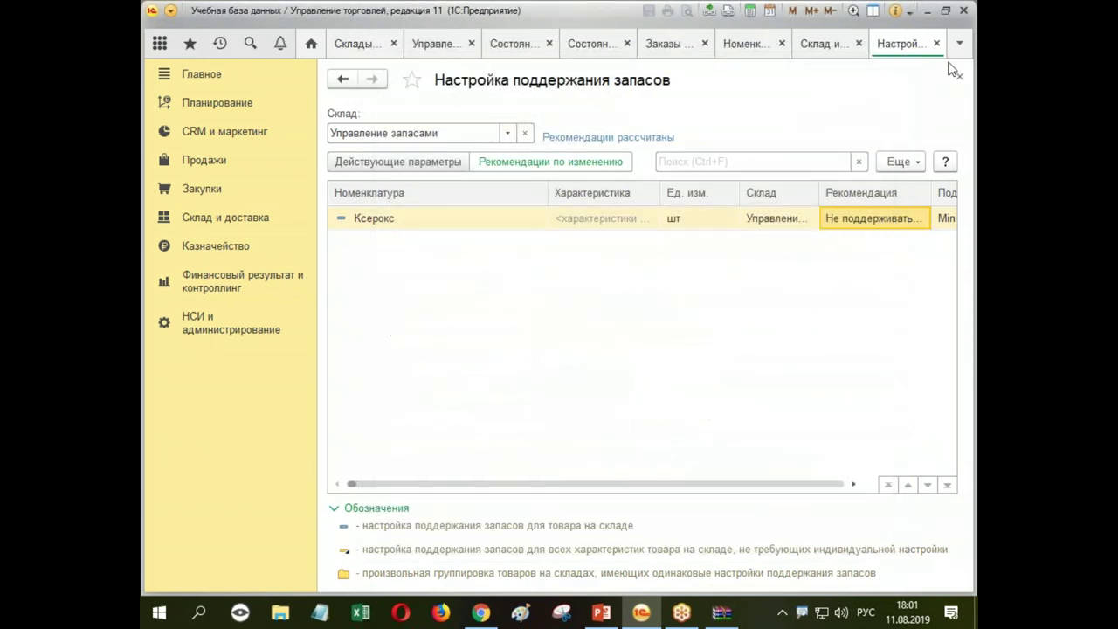
left_click(959, 76)
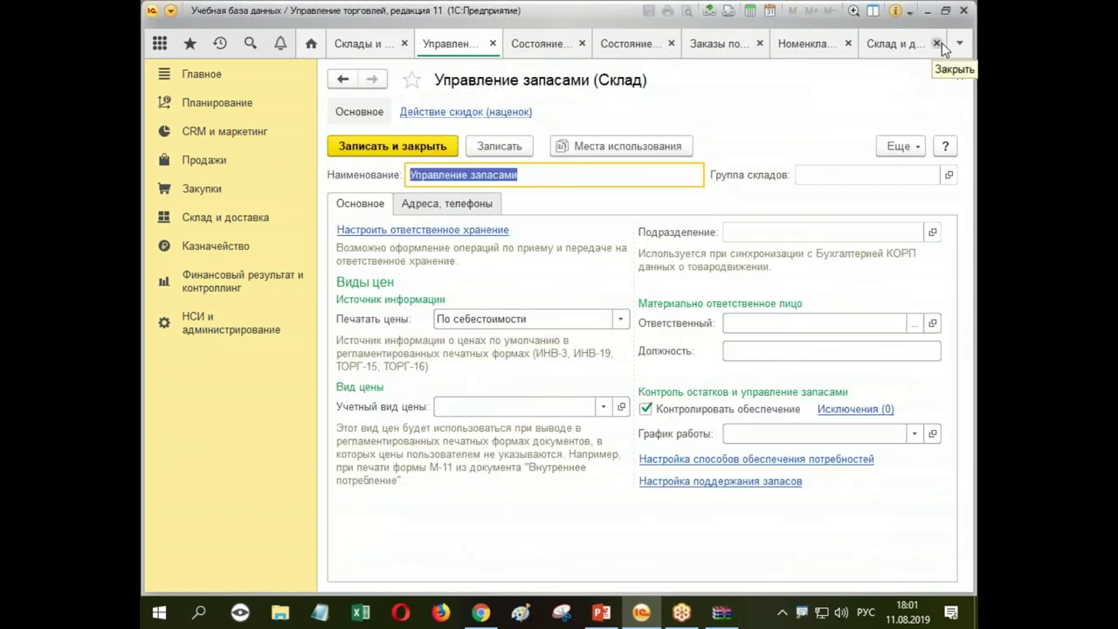
Step: Open the warehouse's Настройка способов обеспечения потребностей, review the supply section of the Ксерокс item card, and close the card
left_click(733, 460)
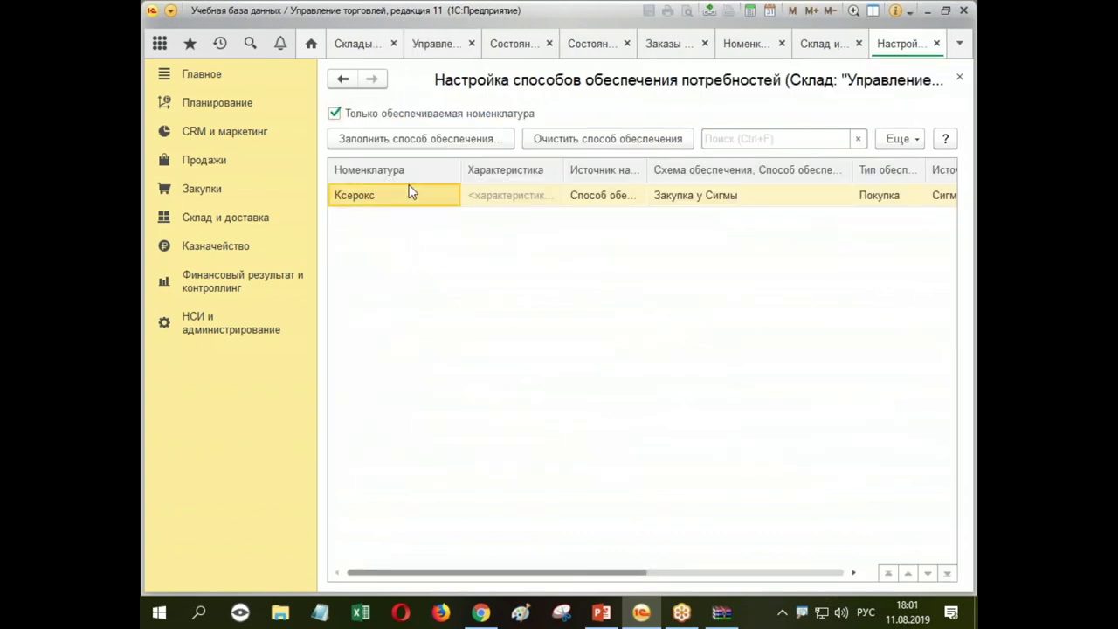
double_click(411, 192)
scroll(606, 294, "down", 3)
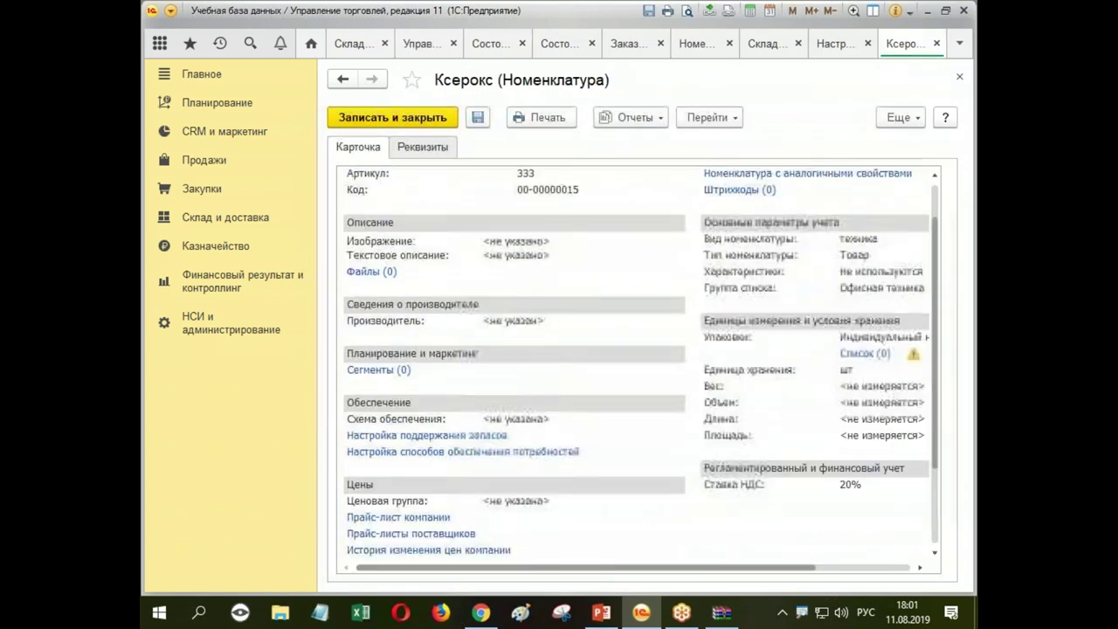
left_click(958, 77)
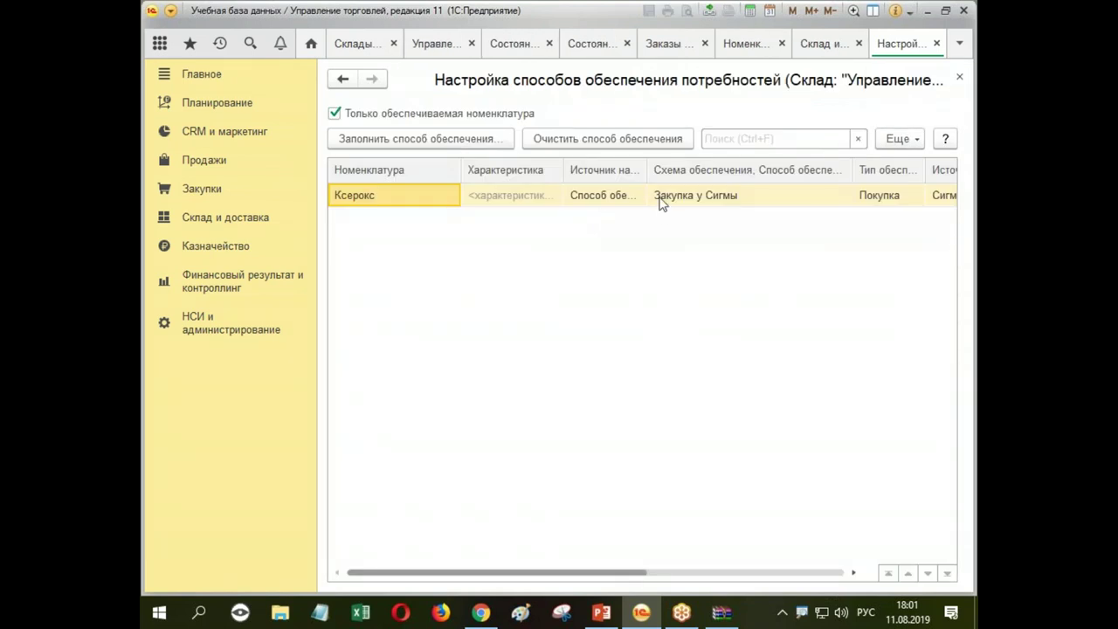
Step: Open the supply method Закупка у Сигмы and examine its planning parameters and Оформление заказов settings
left_click(623, 201)
double_click(691, 196)
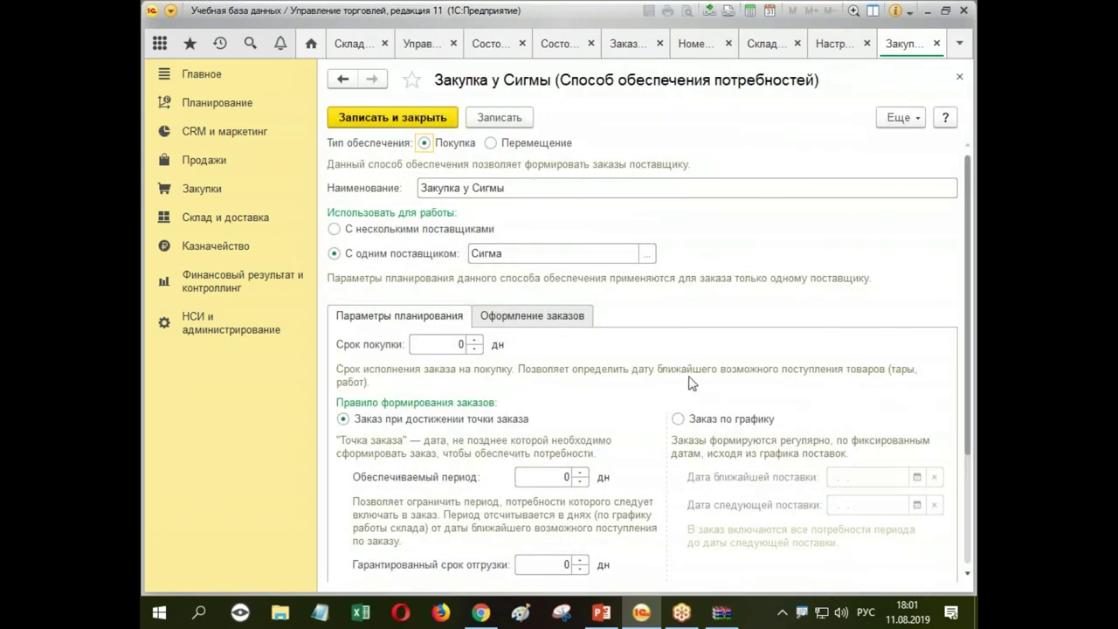
left_click(540, 316)
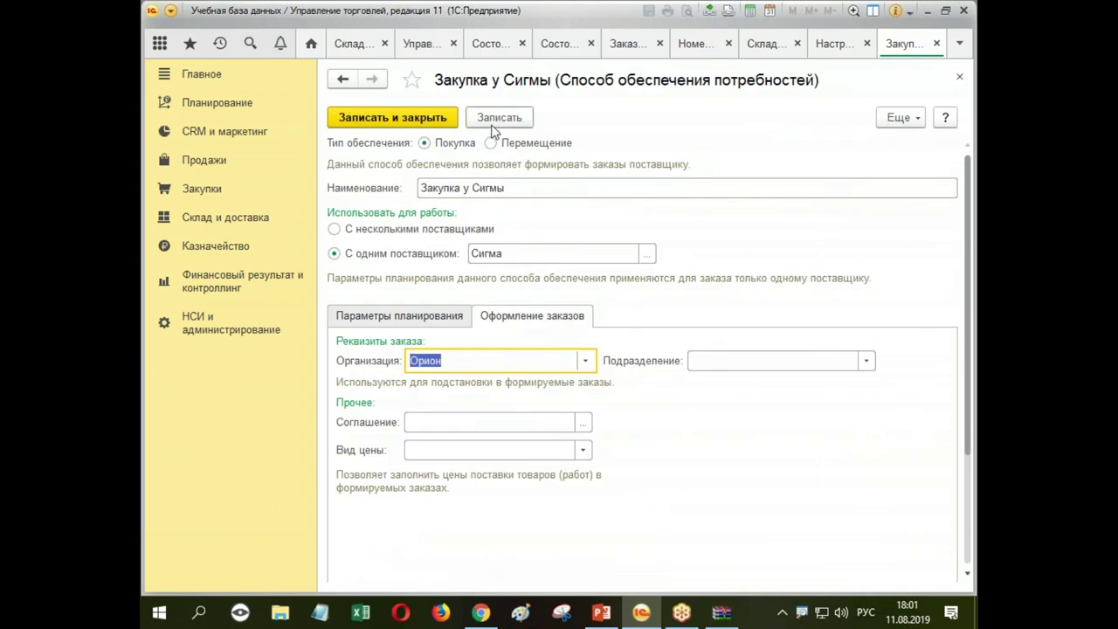
left_click(900, 117)
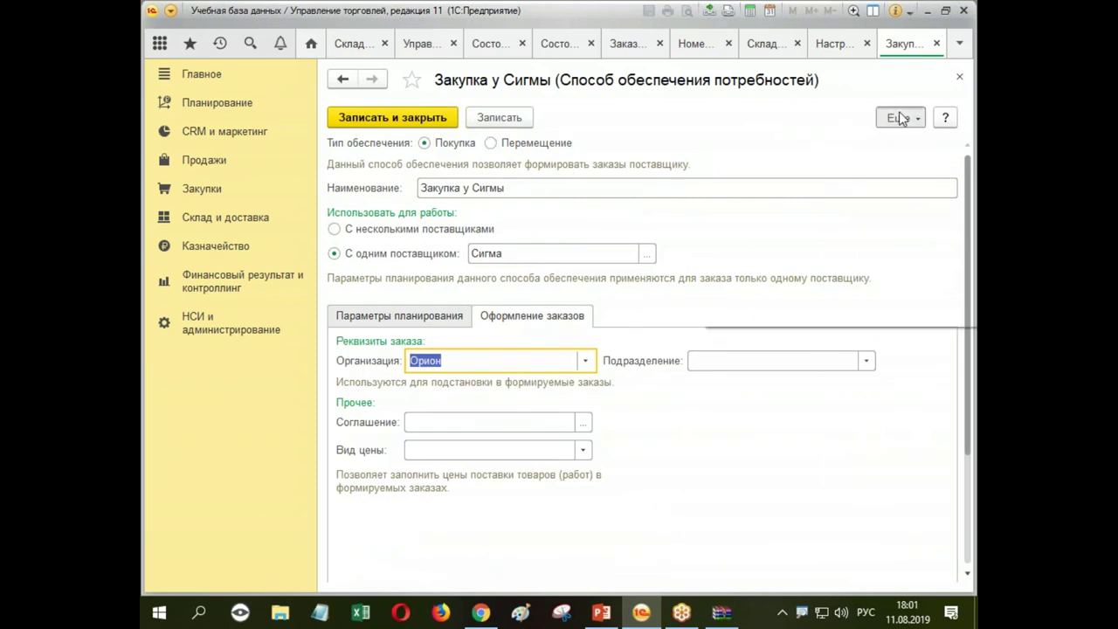
left_click(650, 151)
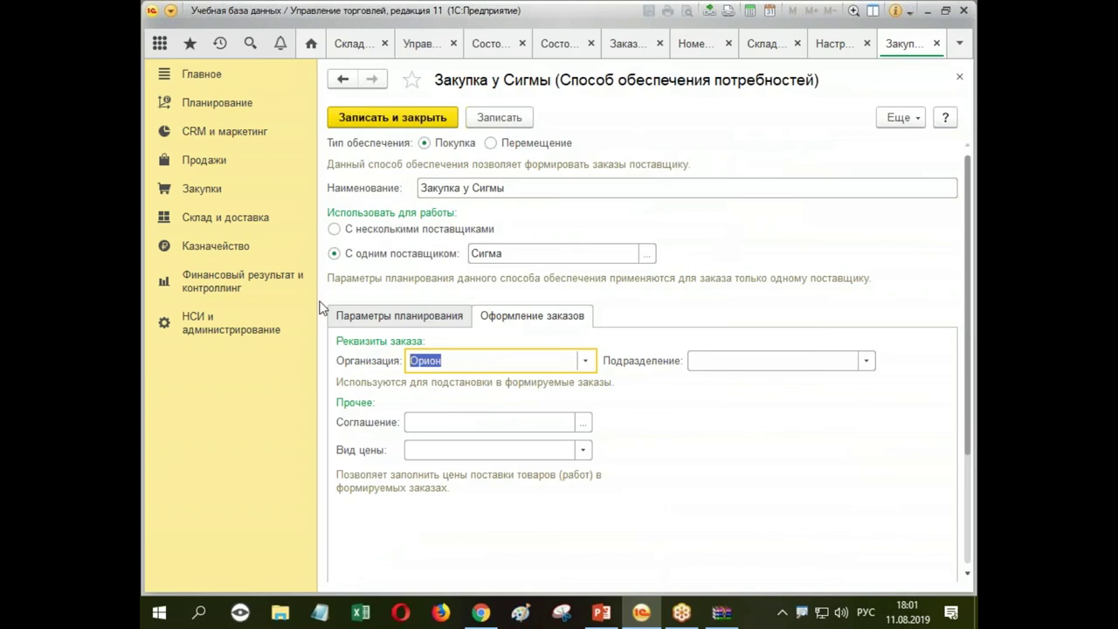
scroll(579, 373, "down", 2)
scroll(524, 349, "up", 2)
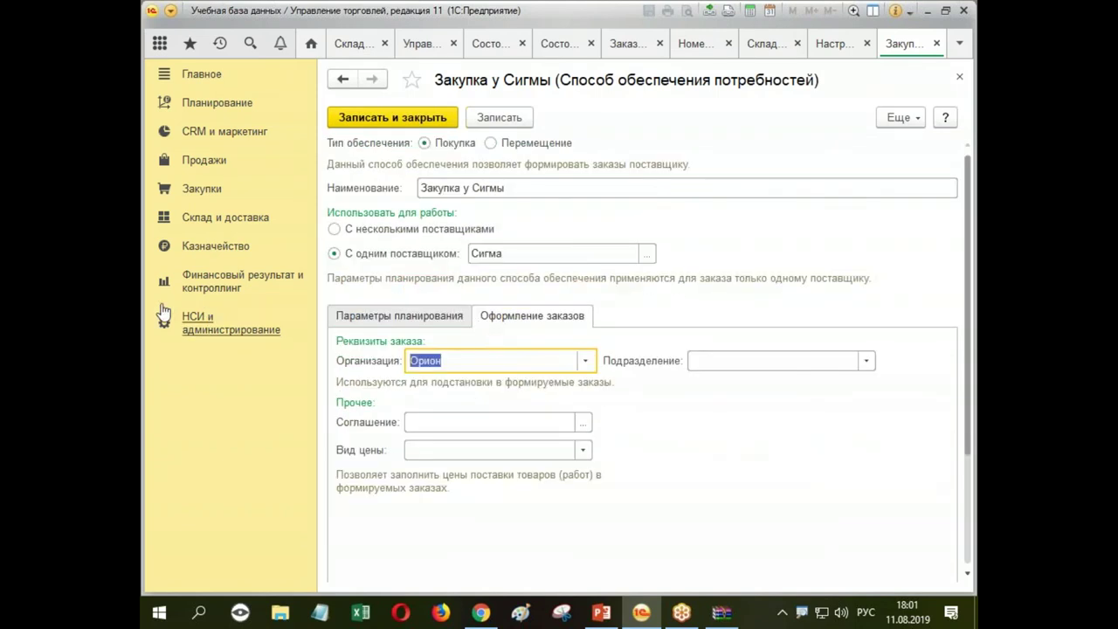
Step: Look through the commands of the Склад и доставка, Закупки, and НСИ и администрирование sections
left_click(192, 217)
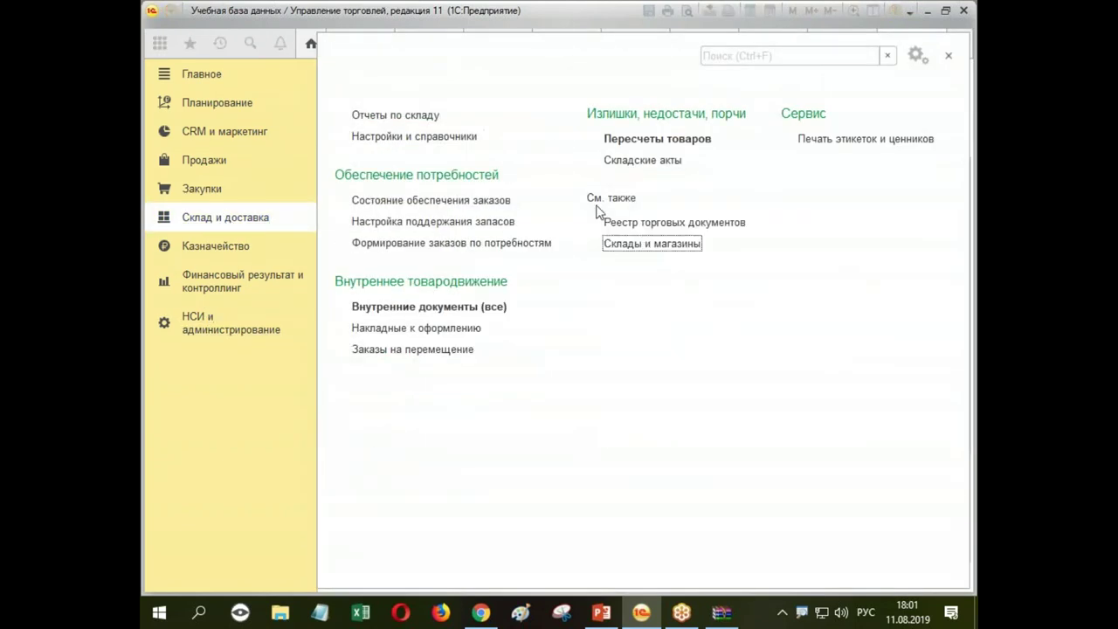
left_click(197, 191)
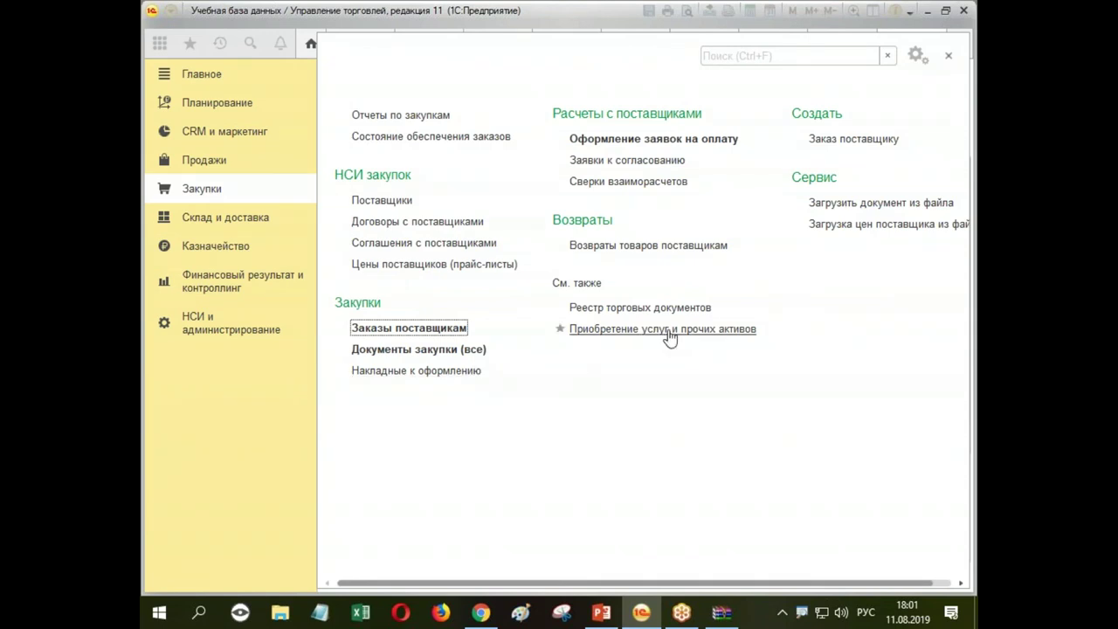
left_click(209, 322)
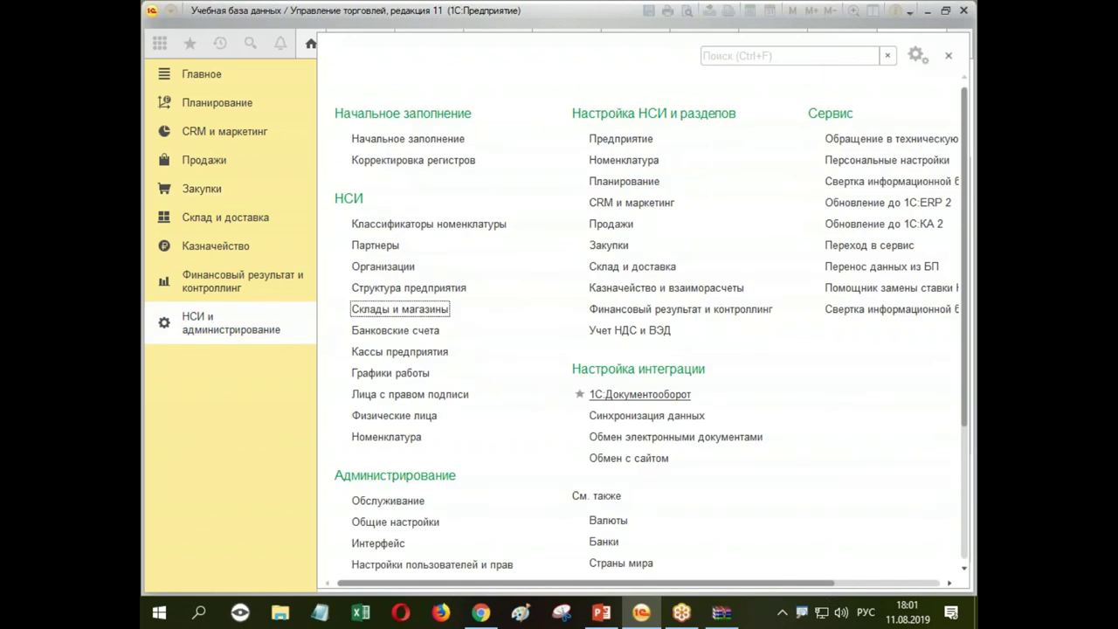
scroll(612, 409, "down", 3)
scroll(612, 409, "up", 3)
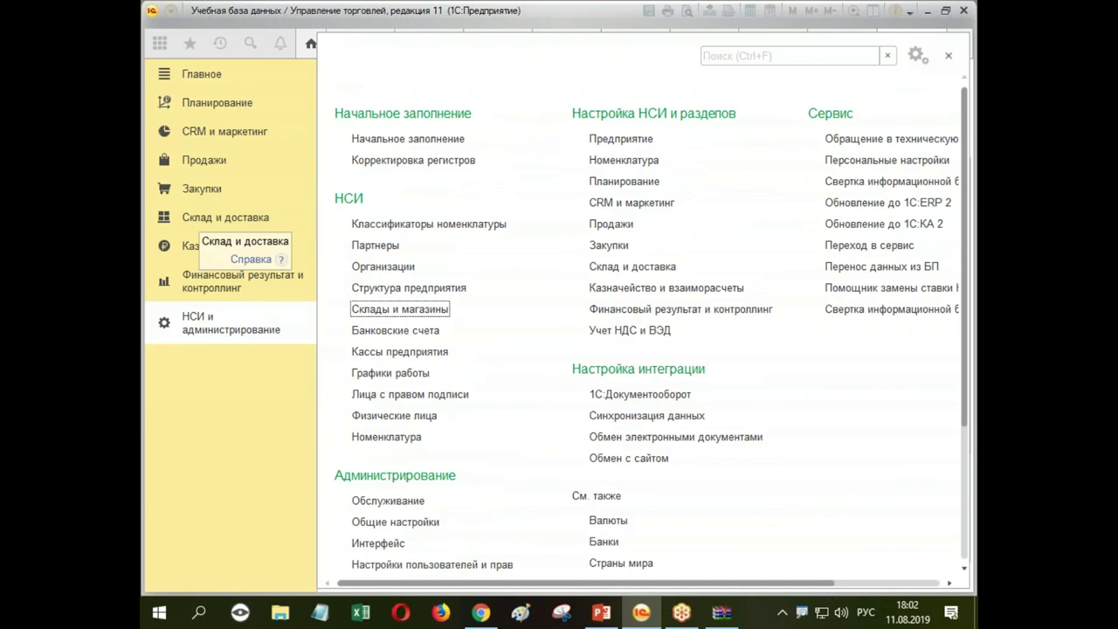
Step: View the setting groups for Номенклатура and open the Номенклатура item list
left_click(648, 163)
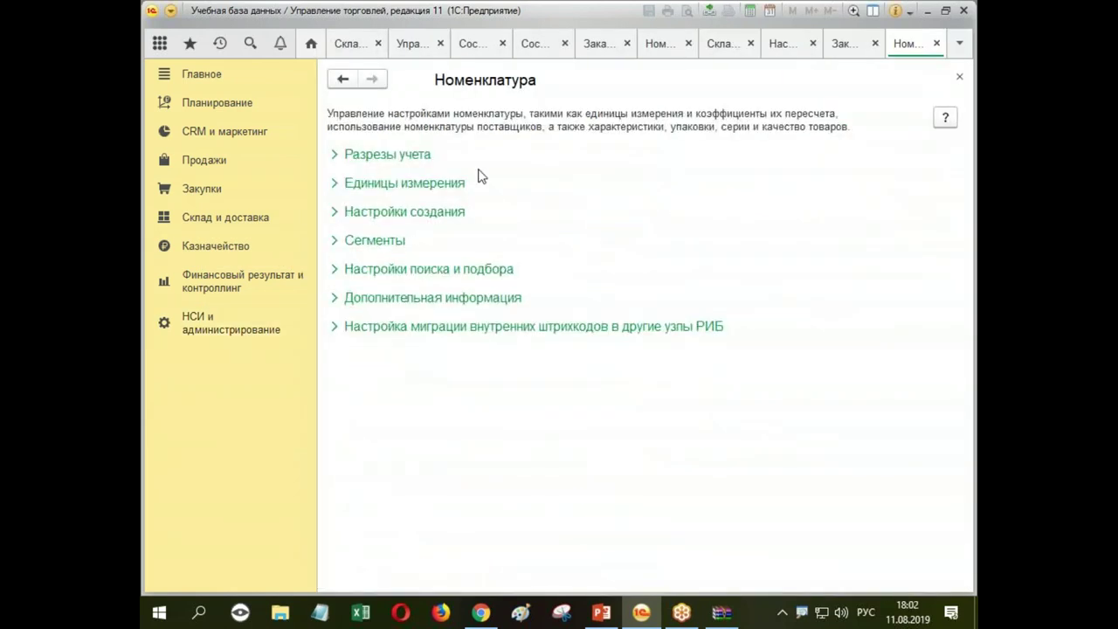
left_click(207, 324)
left_click(384, 436)
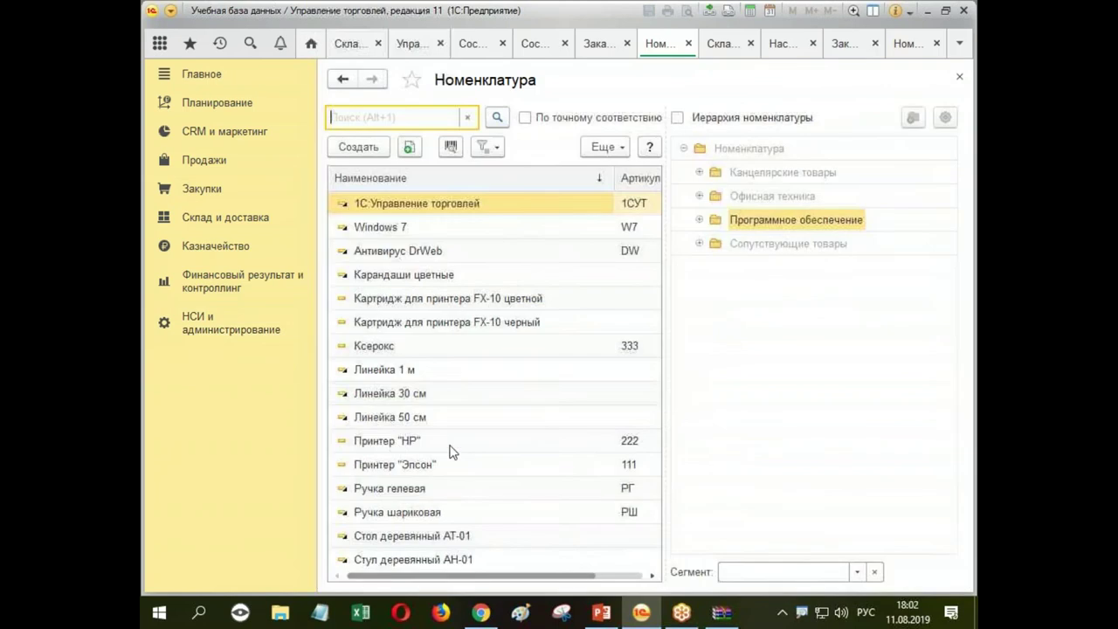
Step: Open the Ксерокс item card and go to its individual packaging list
left_click(385, 352)
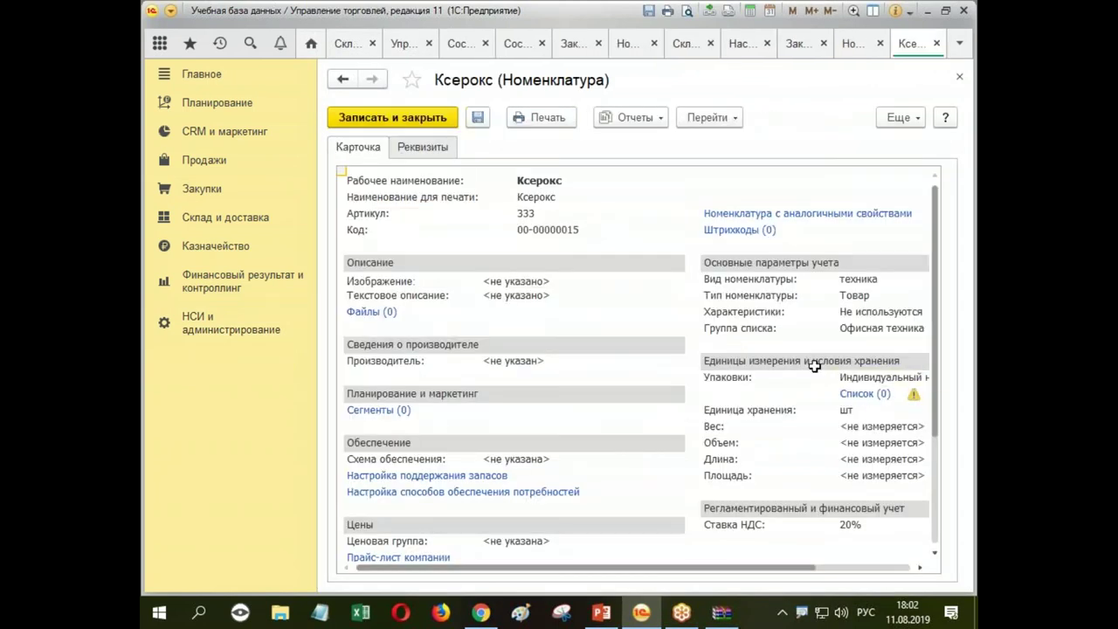
left_click(864, 377)
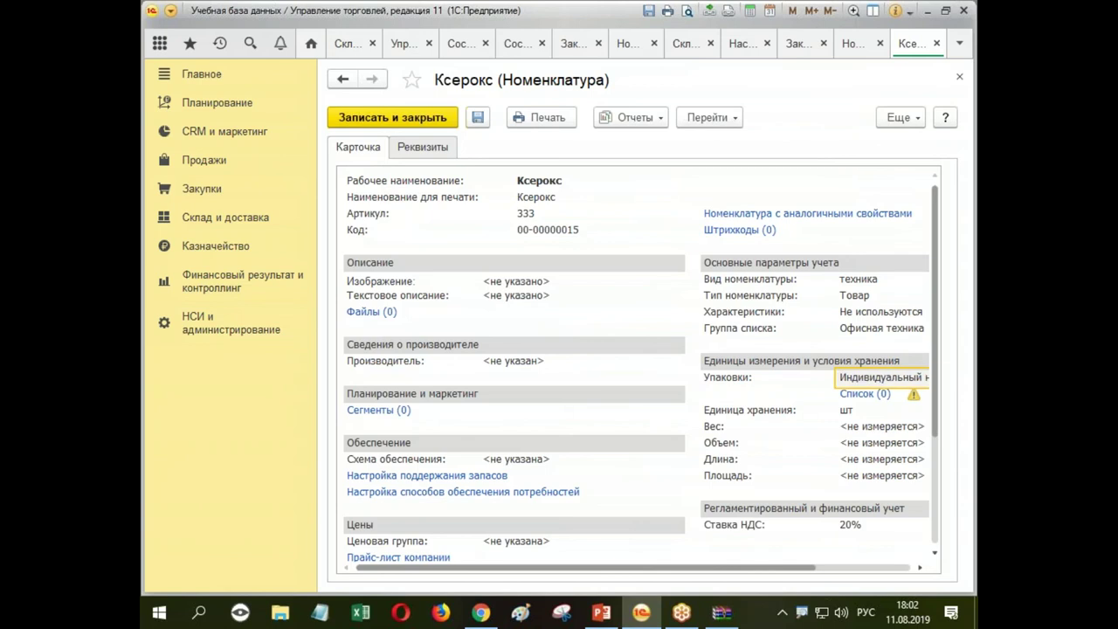
left_click(821, 353)
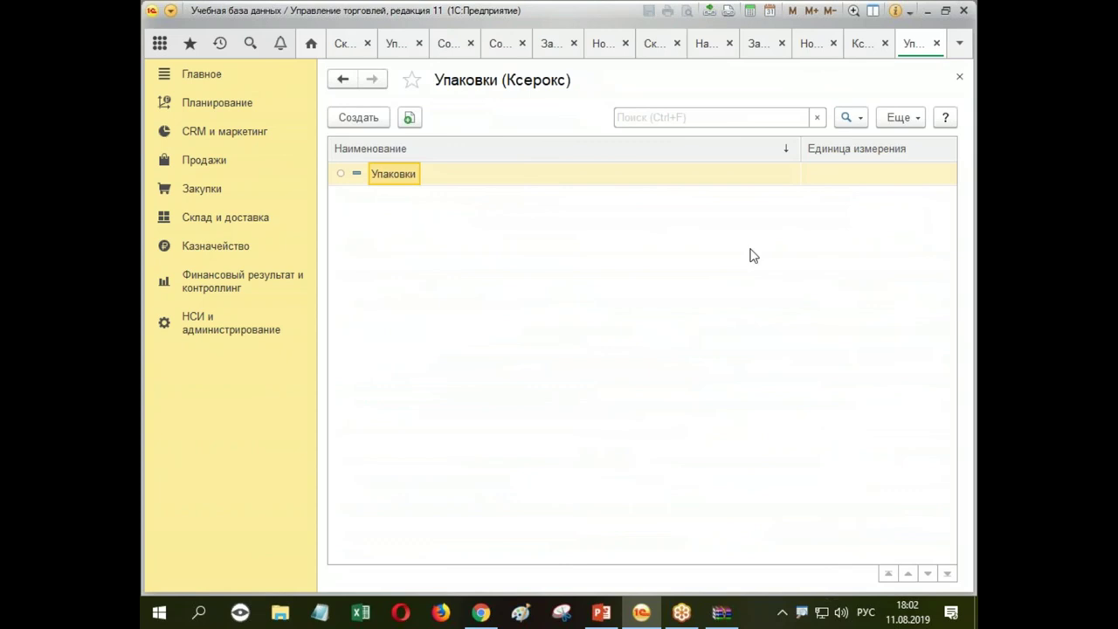
Step: Create a packaging for Ксерокс with the unit пал containing 40 шт, and save it
left_click(363, 118)
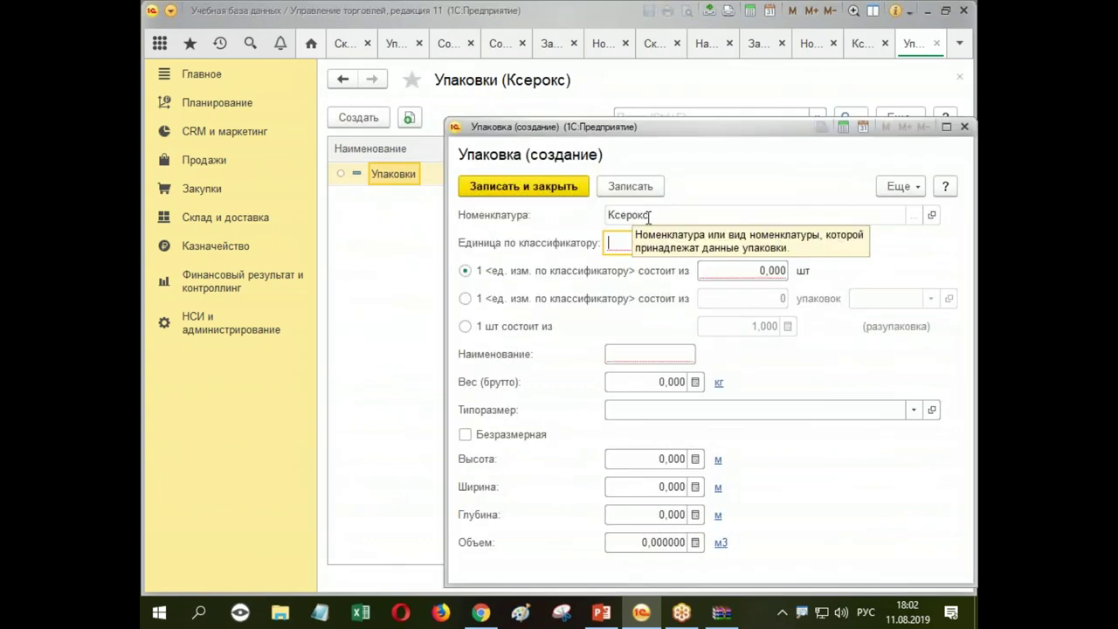
left_click(689, 247)
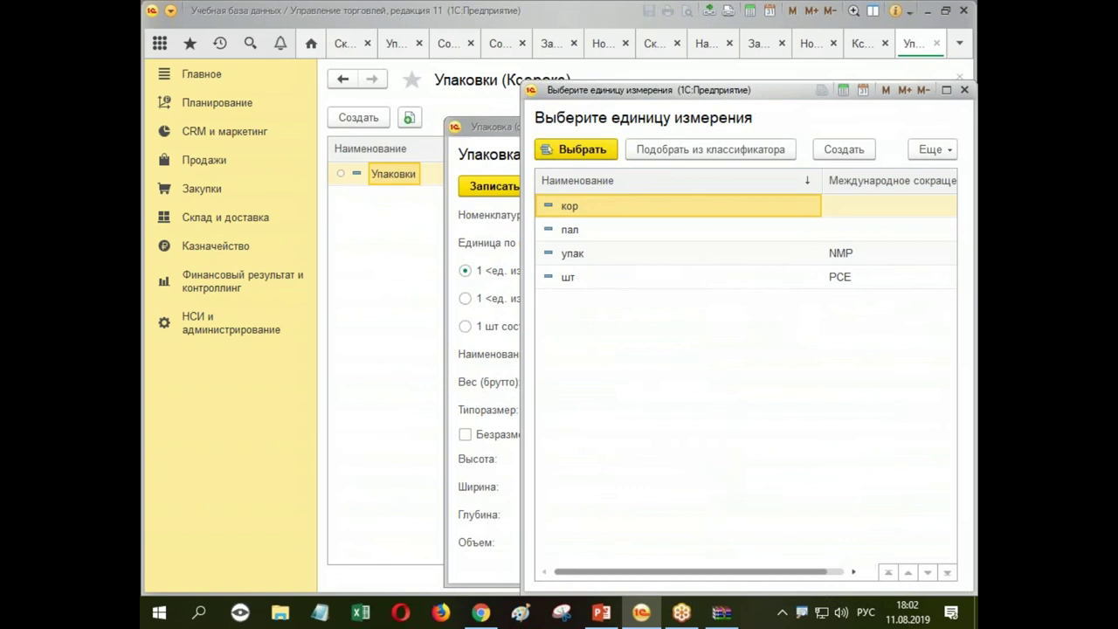
left_click(572, 260)
double_click(572, 230)
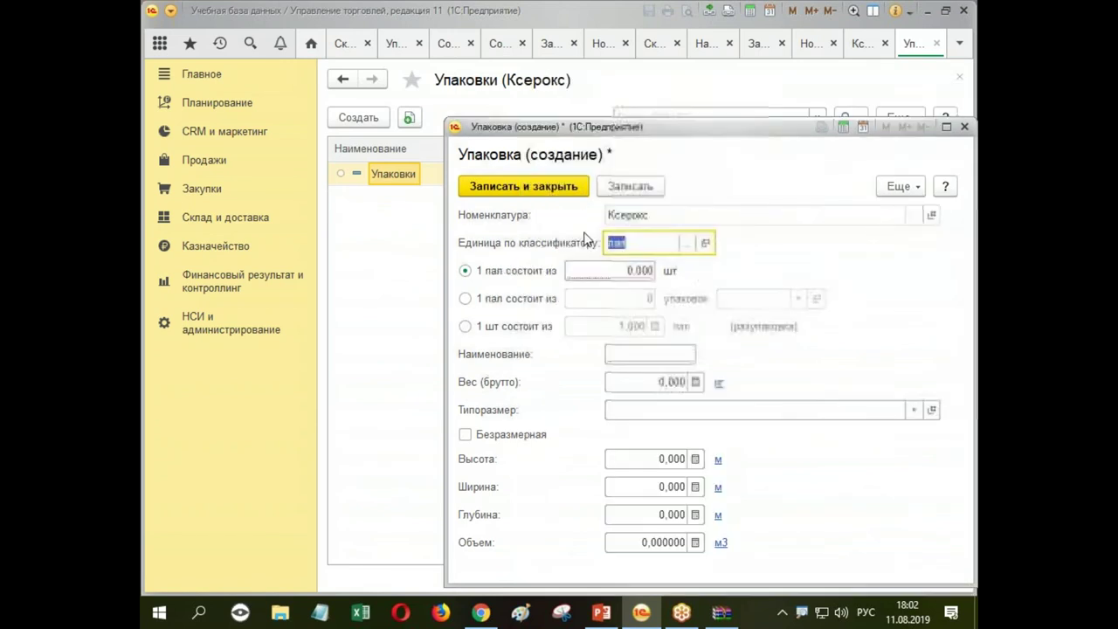
type("40")
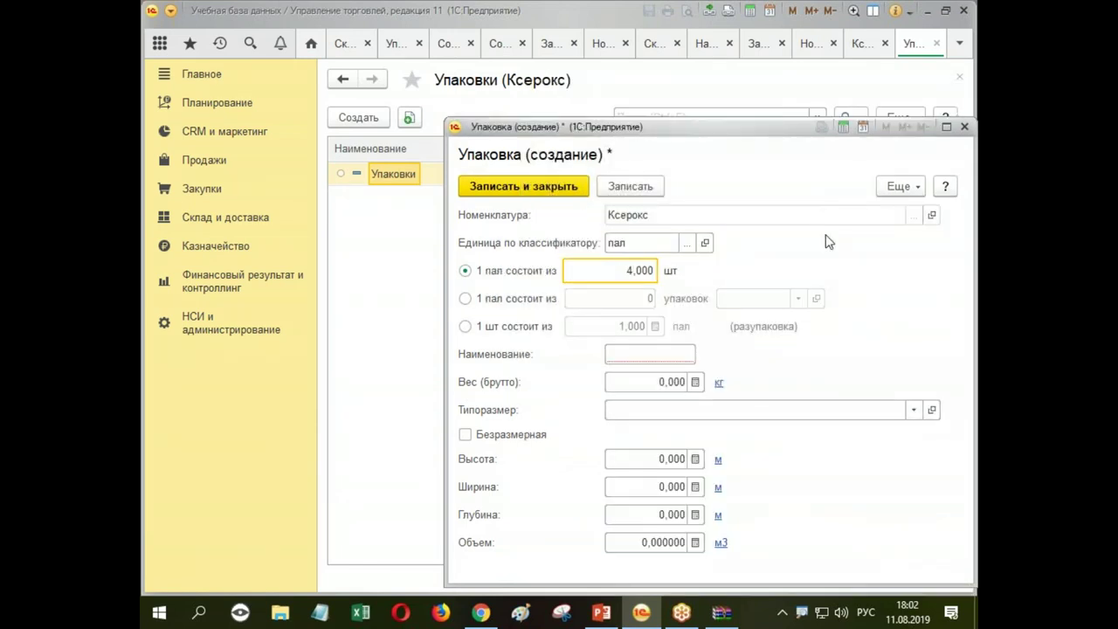
key("Tab")
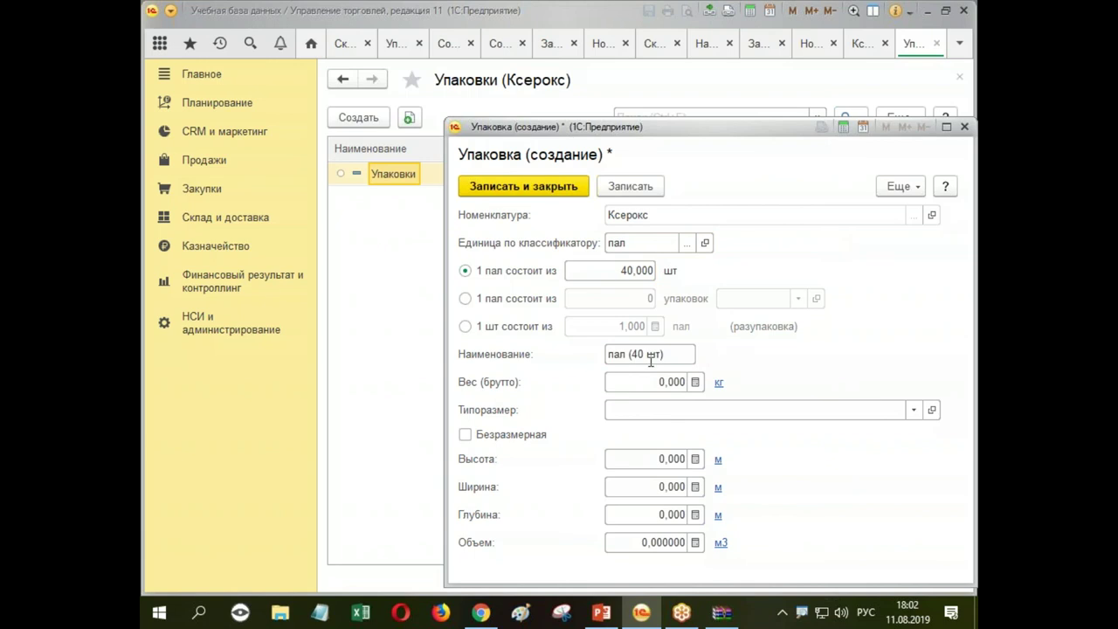
left_click(528, 186)
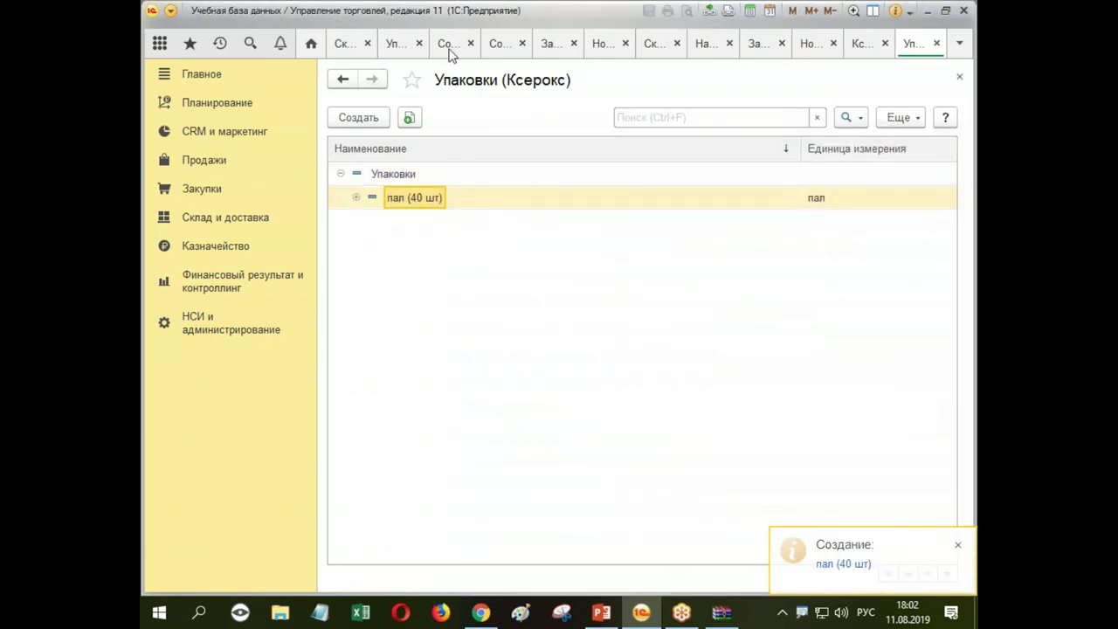
Step: Close all open forms and open Настройка поддержания запасов from the Склад и доставка section
right_click(325, 40)
left_click(360, 52)
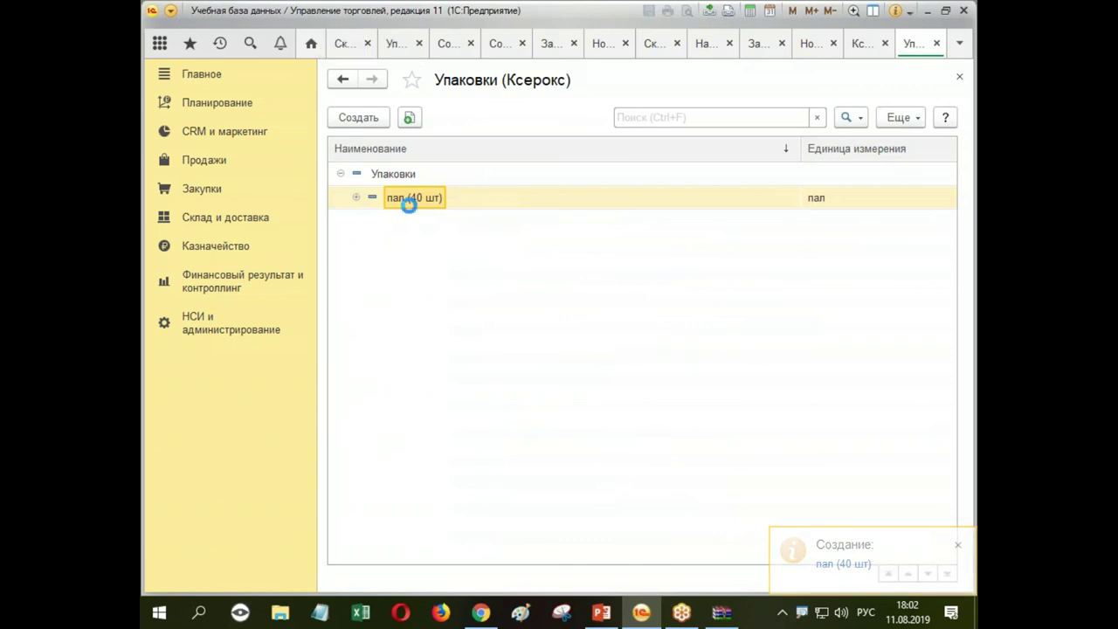
left_click(208, 192)
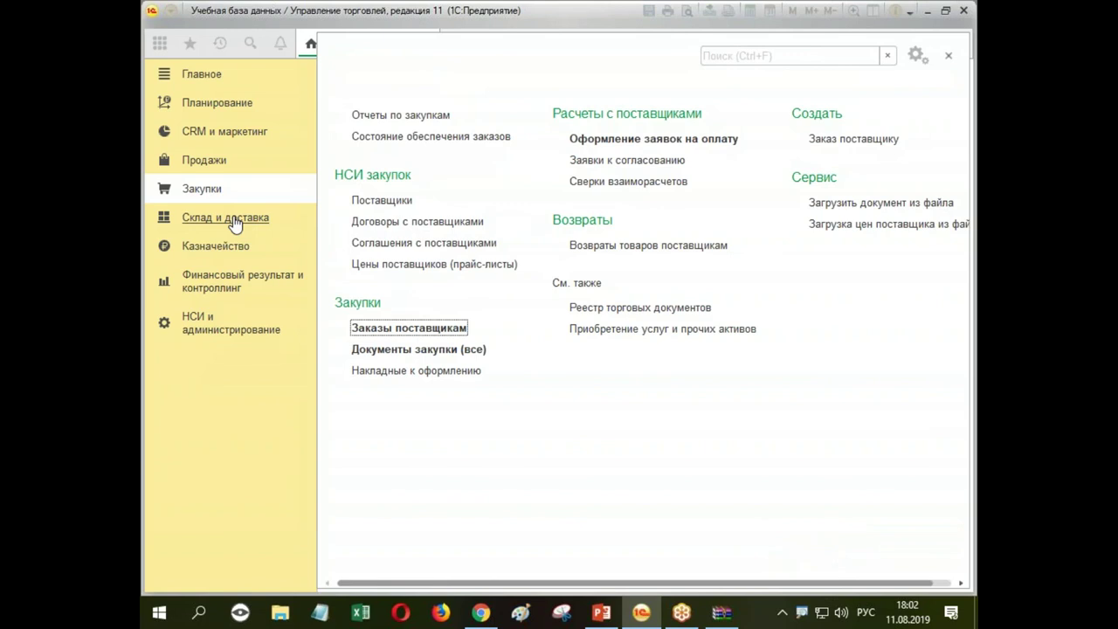
left_click(234, 220)
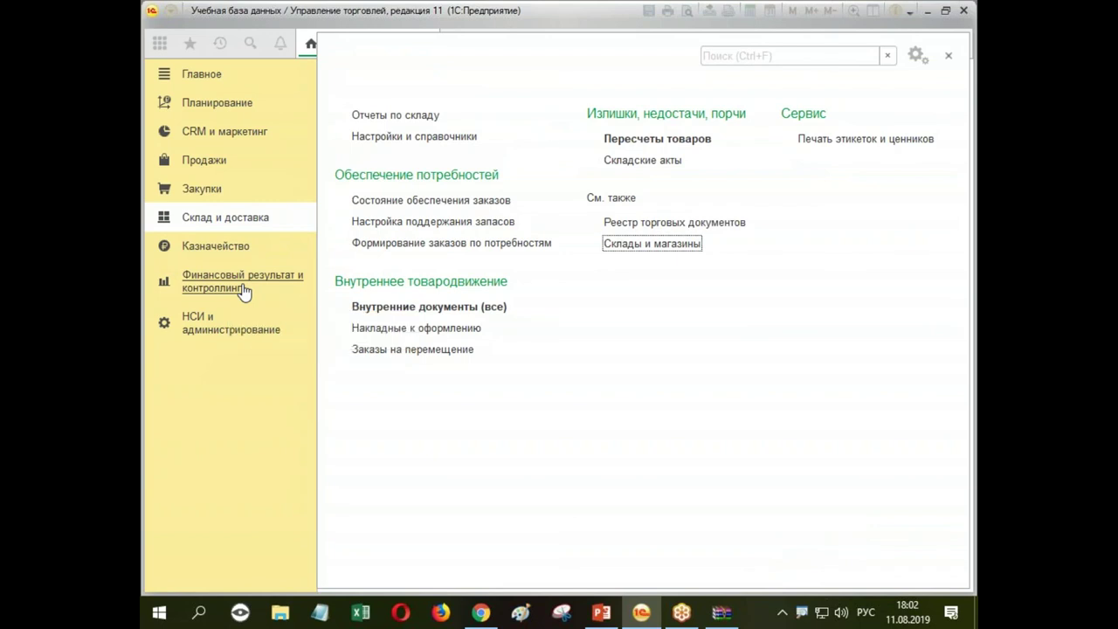
left_click(389, 225)
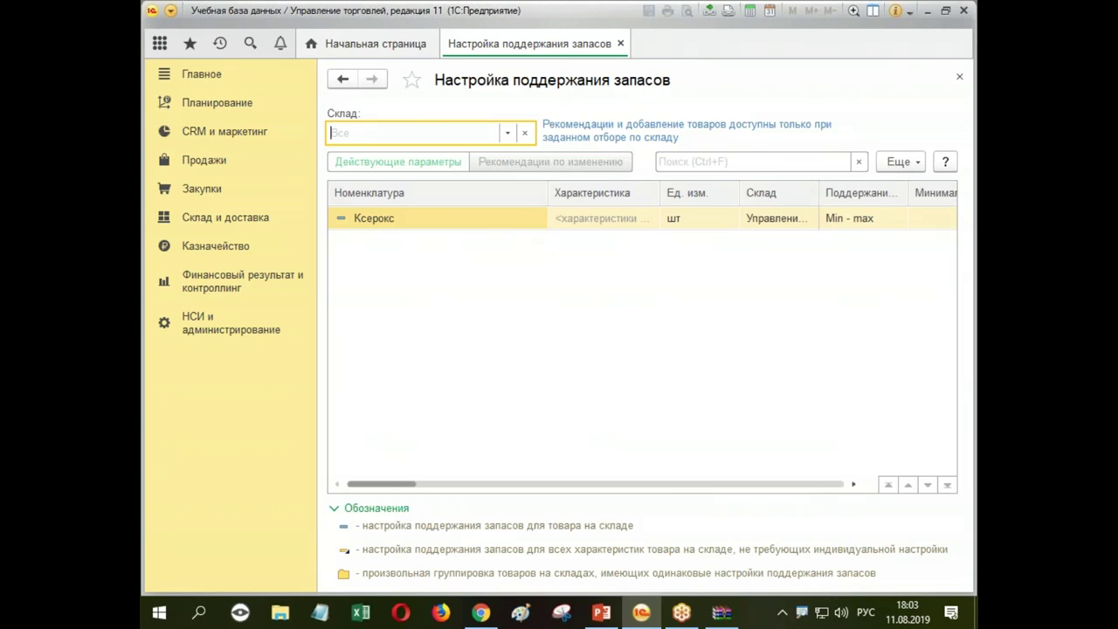
Step: Open the Заказы клиентов list, view the order dated 29.01.2019, and close it
left_click(243, 316)
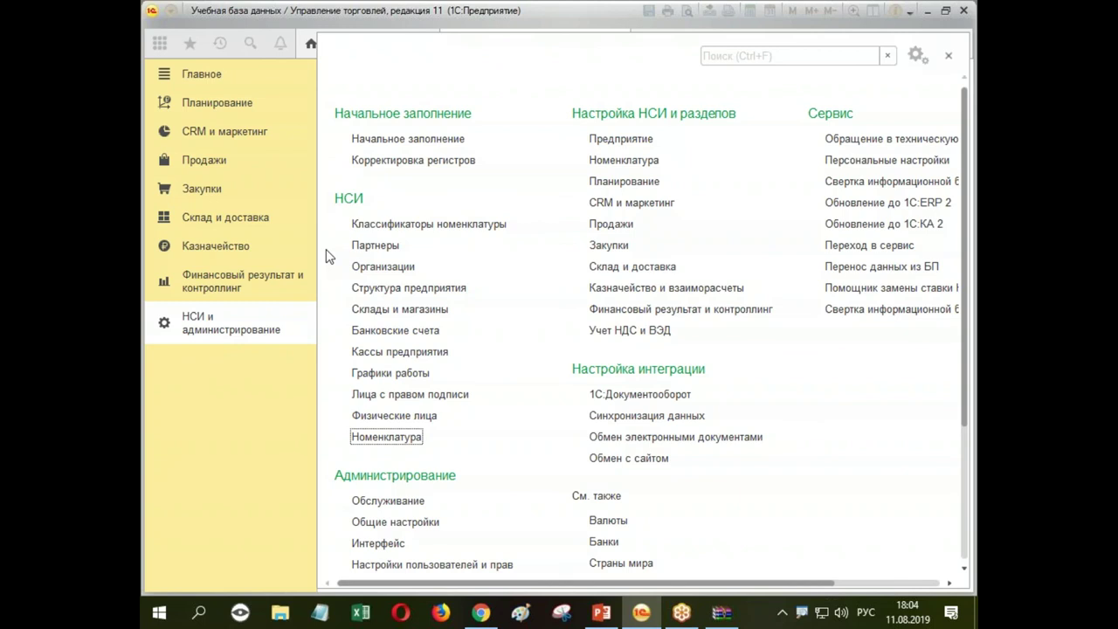
left_click(188, 161)
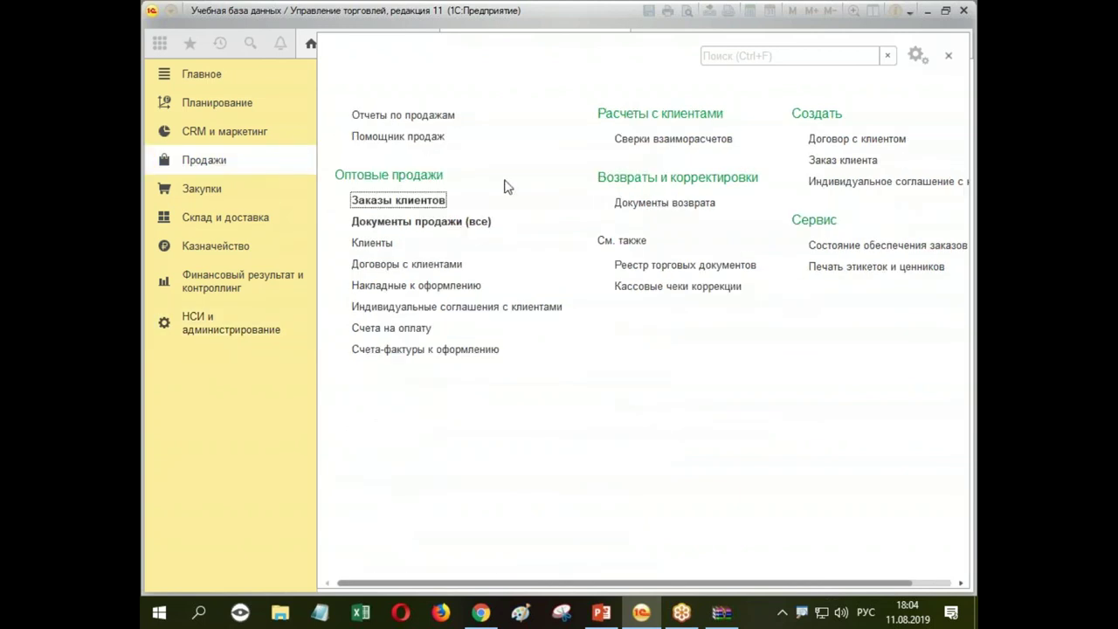
left_click(414, 204)
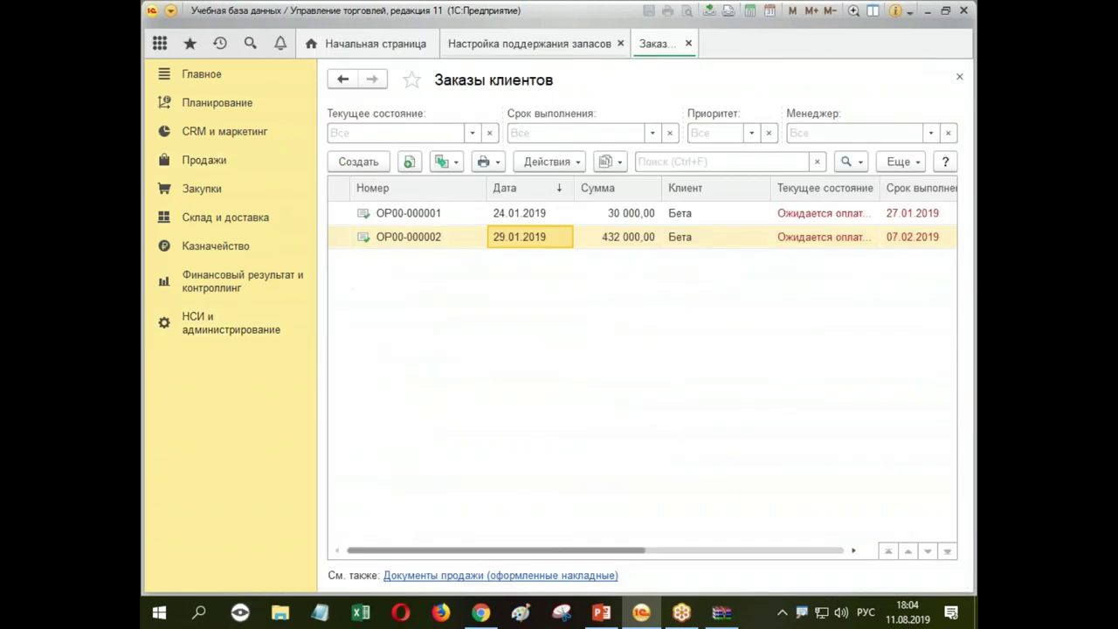
double_click(548, 234)
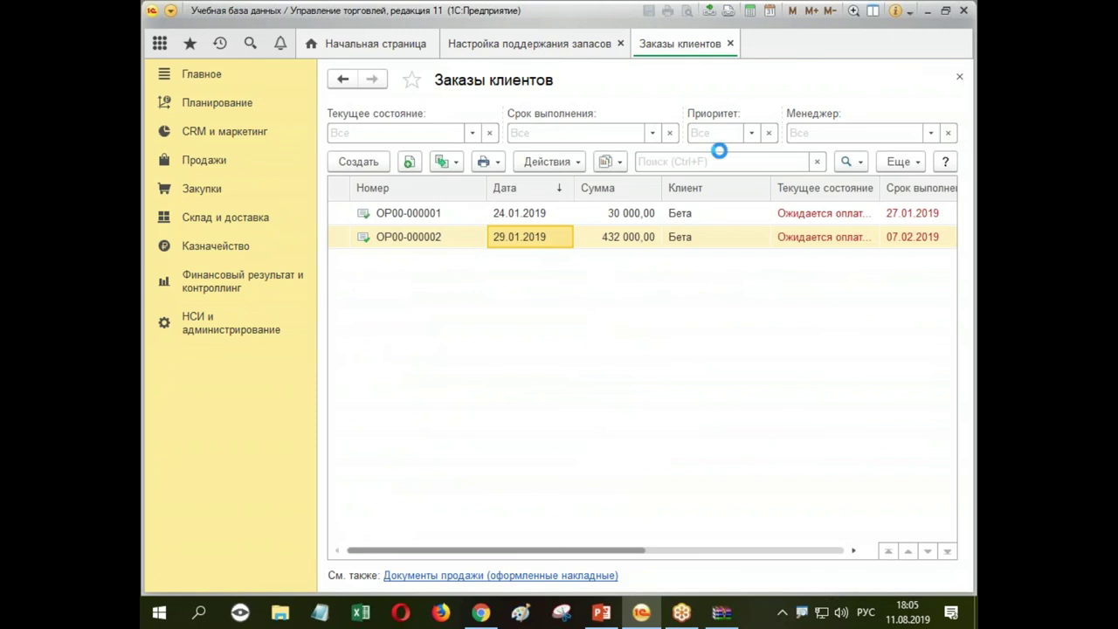
left_click(959, 78)
Step: Create a new customer order and add Картридж для принтера FX-10 черный as a product line, then select its Действия cell
left_click(358, 162)
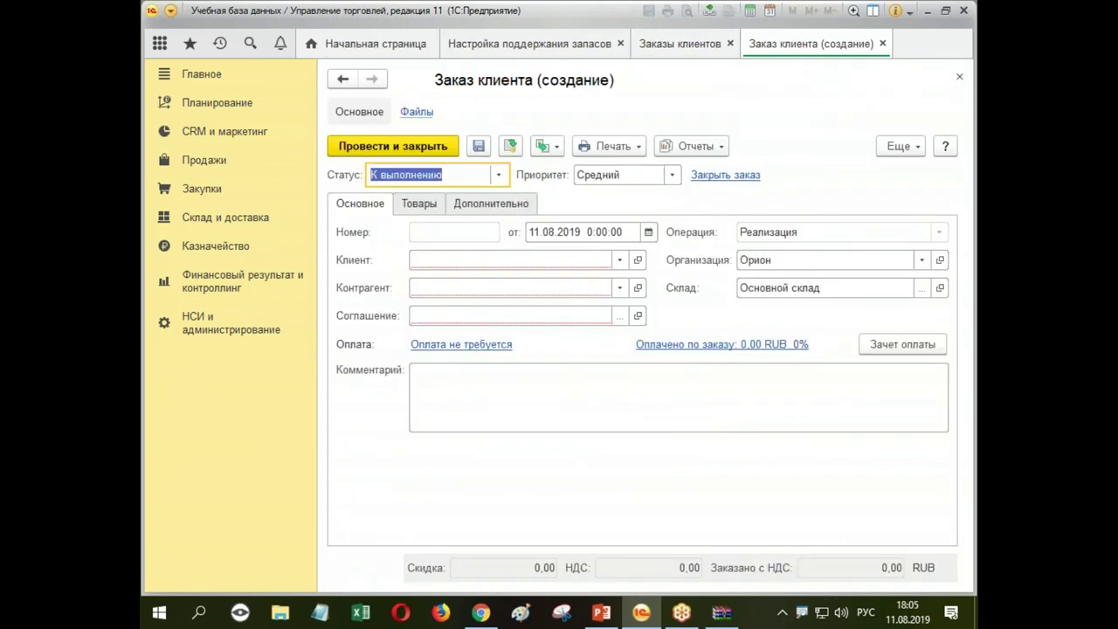
left_click(412, 199)
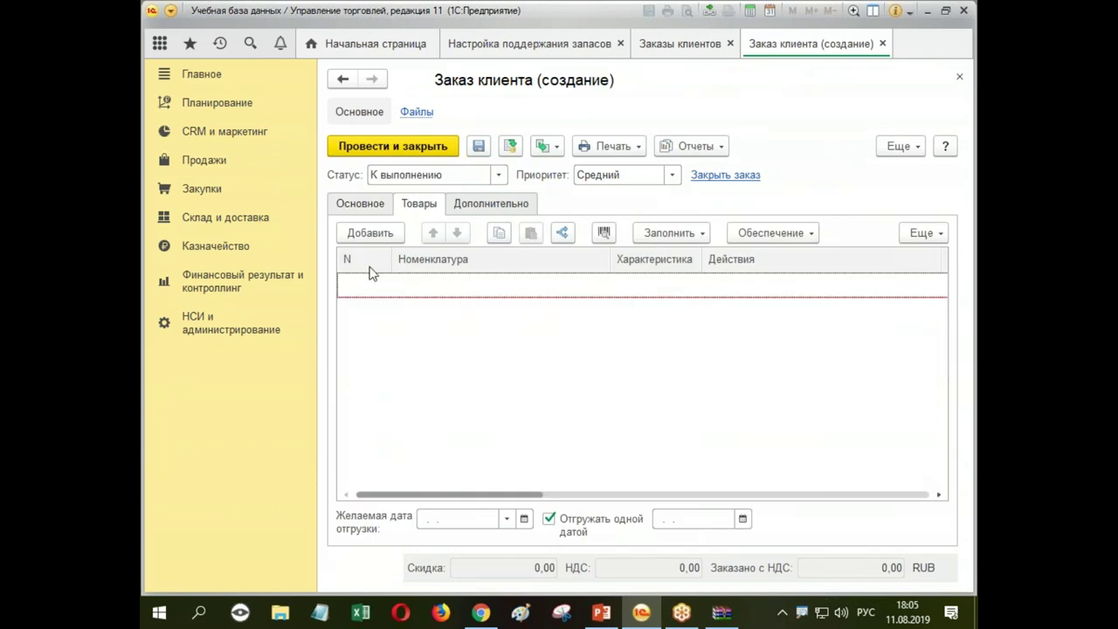
left_click(352, 232)
left_click(756, 292)
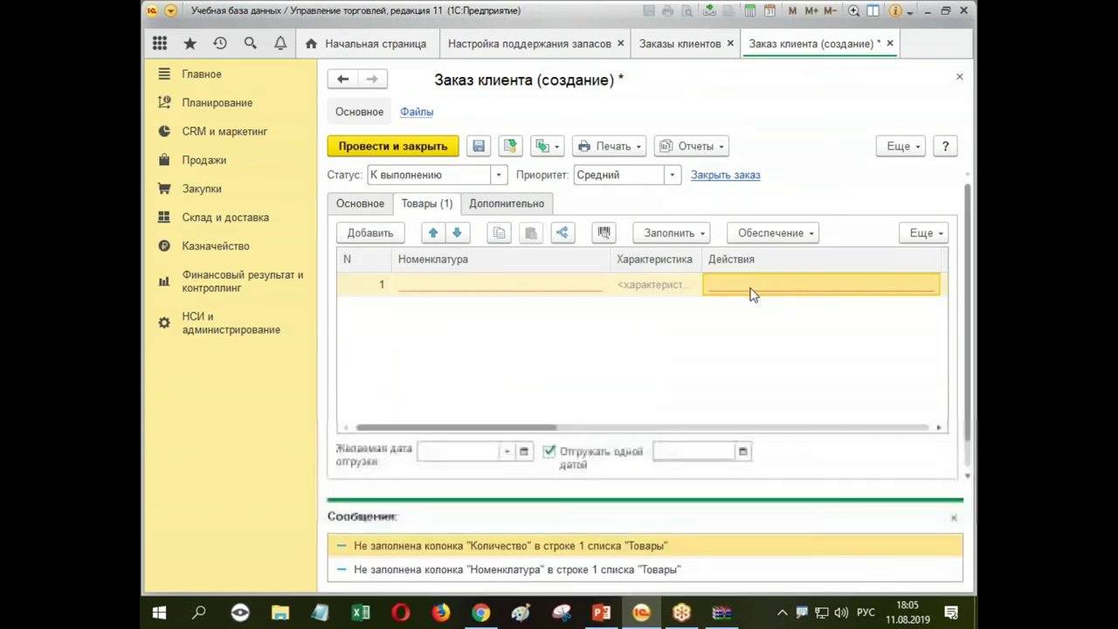
left_click(585, 288)
left_click(585, 288)
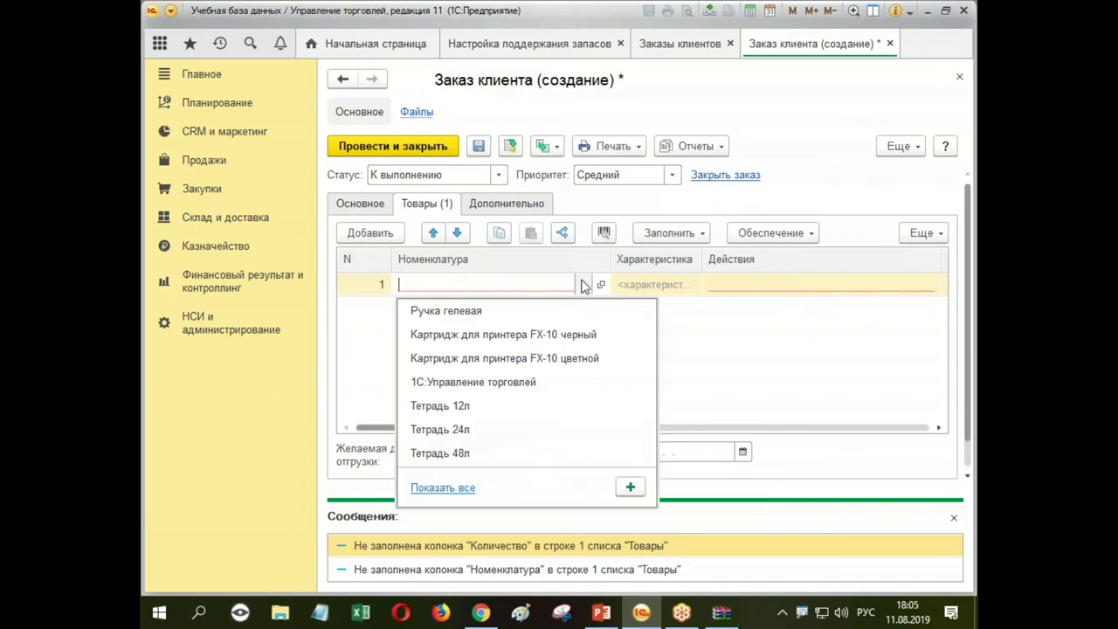
left_click(504, 336)
left_click(814, 287)
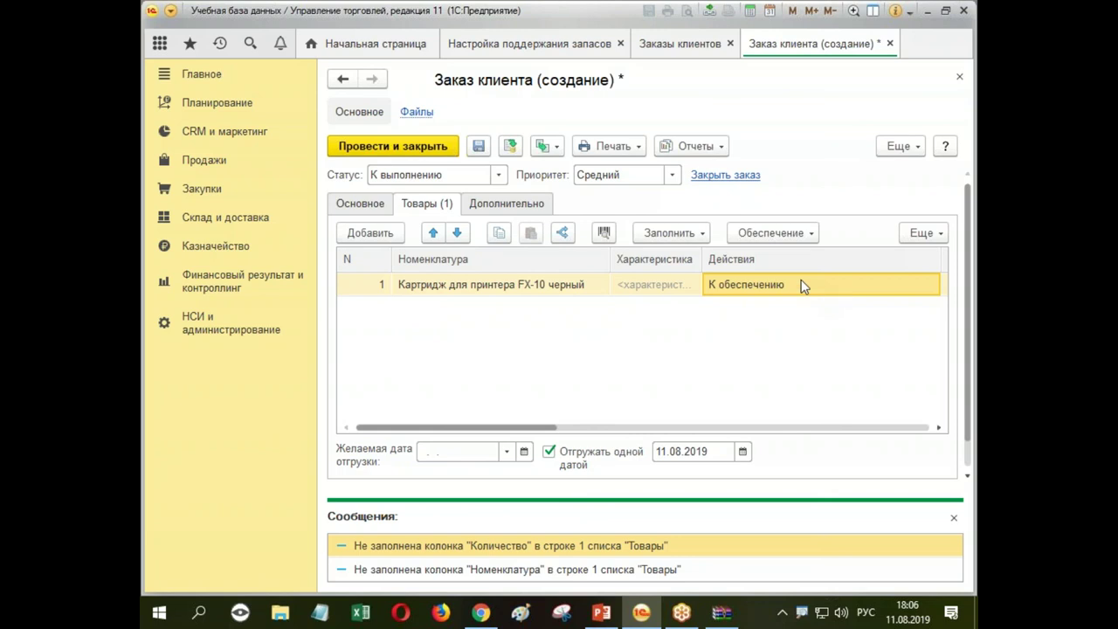
Step: Open Способы обеспечения потребностей from the warehouse settings and view the Закупка у Сигмы method
left_click(207, 191)
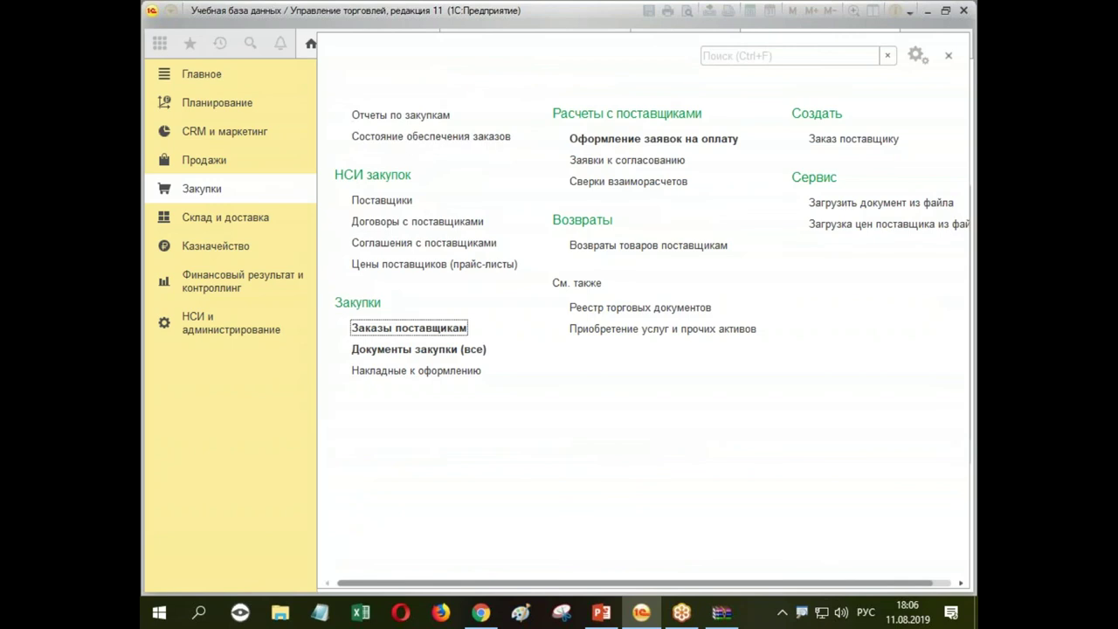
left_click(276, 211)
left_click(391, 137)
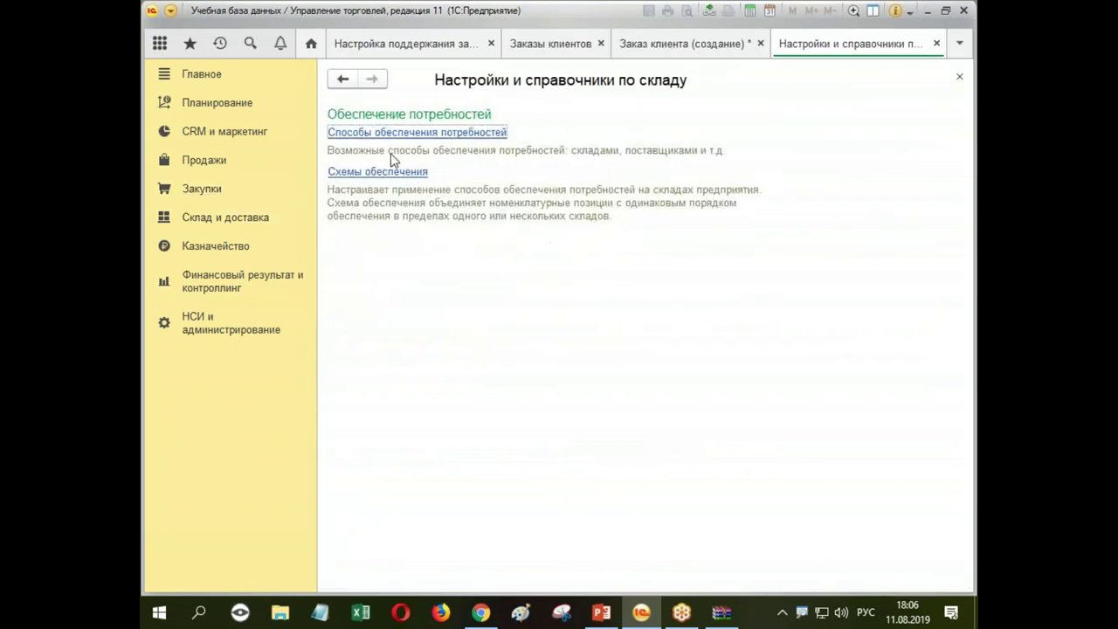
left_click(391, 133)
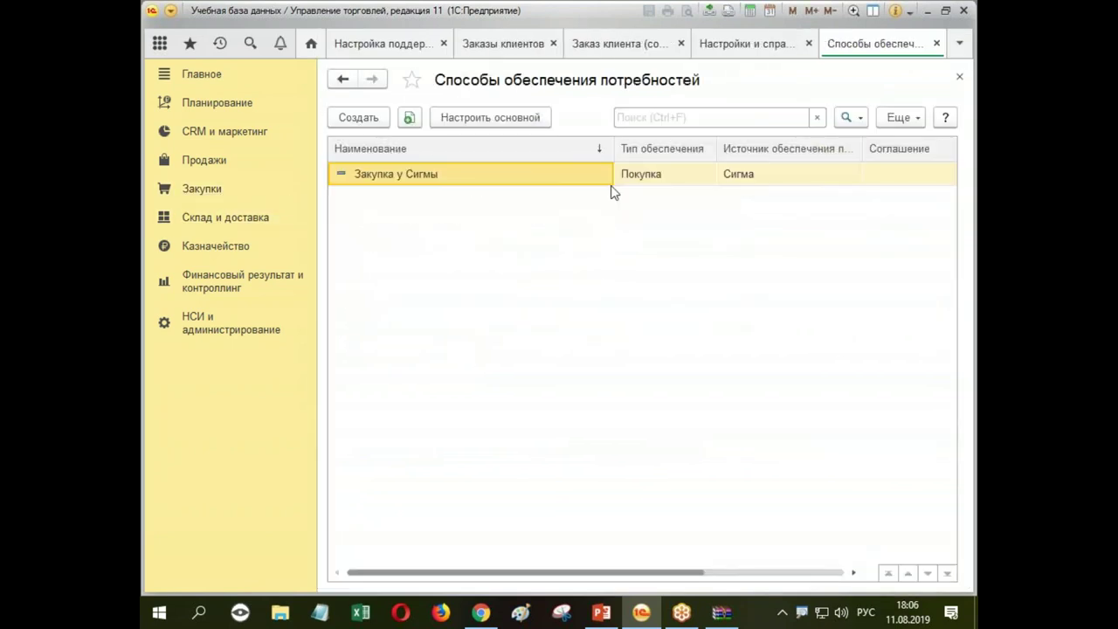
double_click(556, 181)
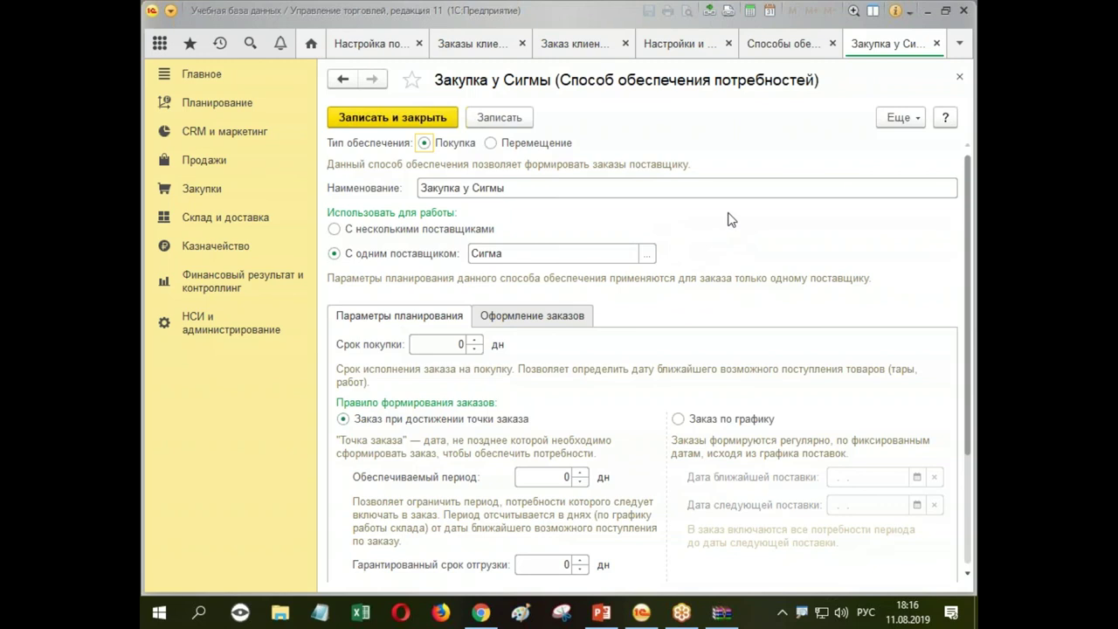
Step: Look through the НСИ и администрирование and Закупки sections and open Соглашения с поставщиками
left_click(213, 324)
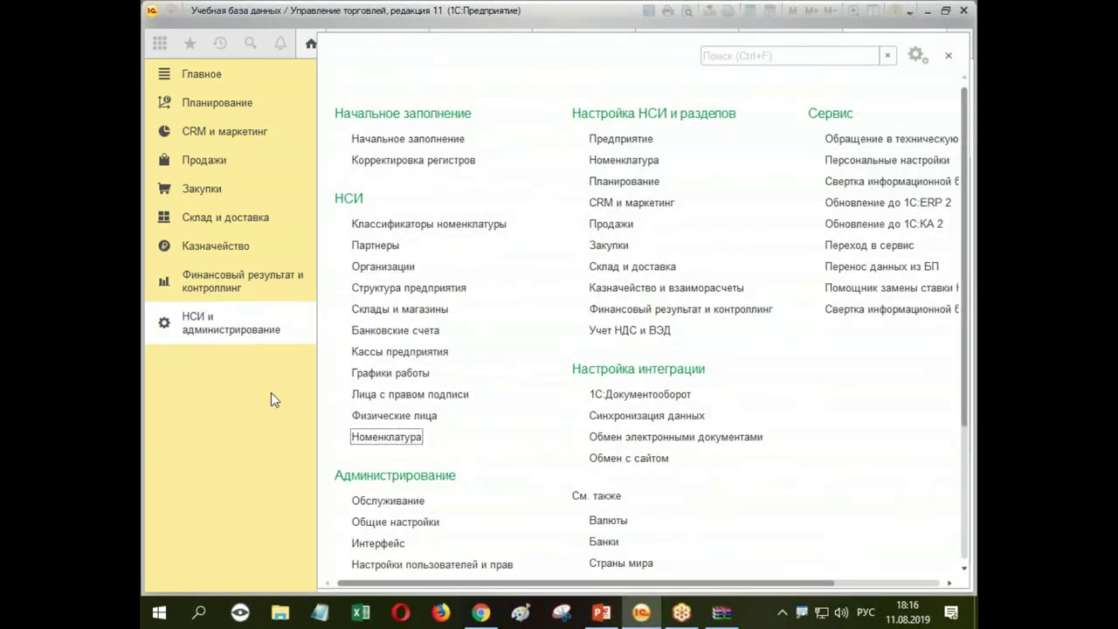
scroll(561, 487, "down", 2)
scroll(342, 392, "down", 3)
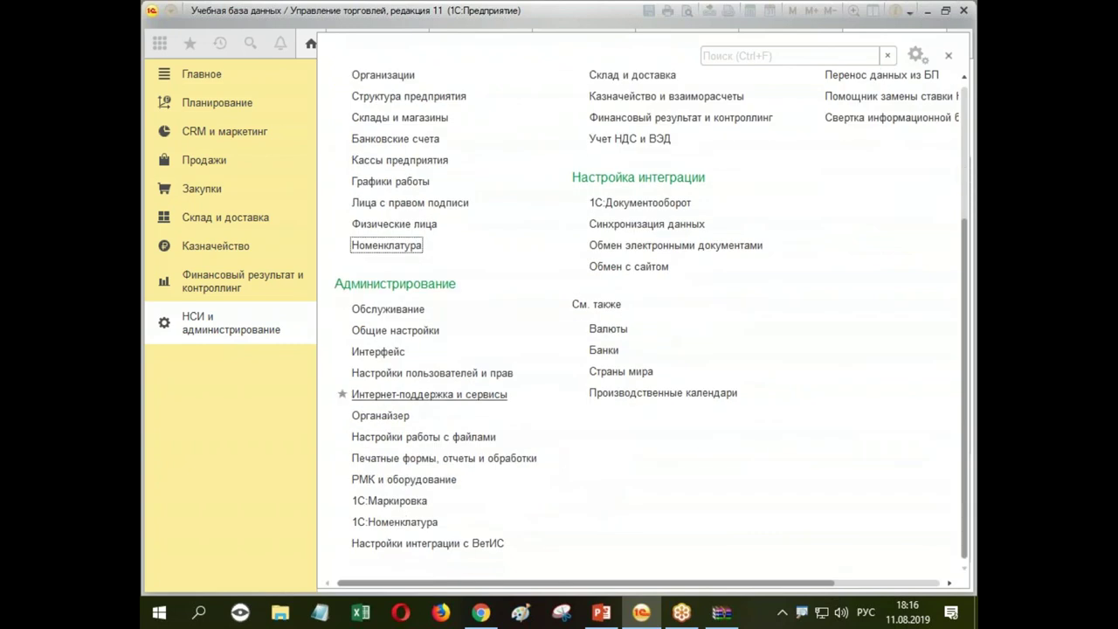
scroll(416, 394, "up", 2)
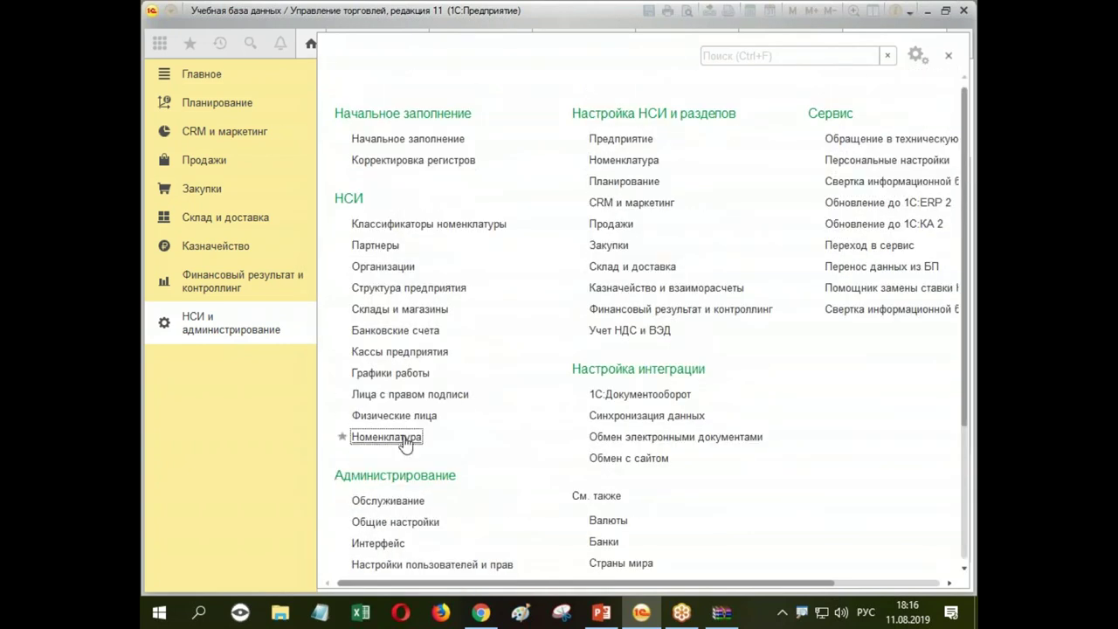
left_click(206, 190)
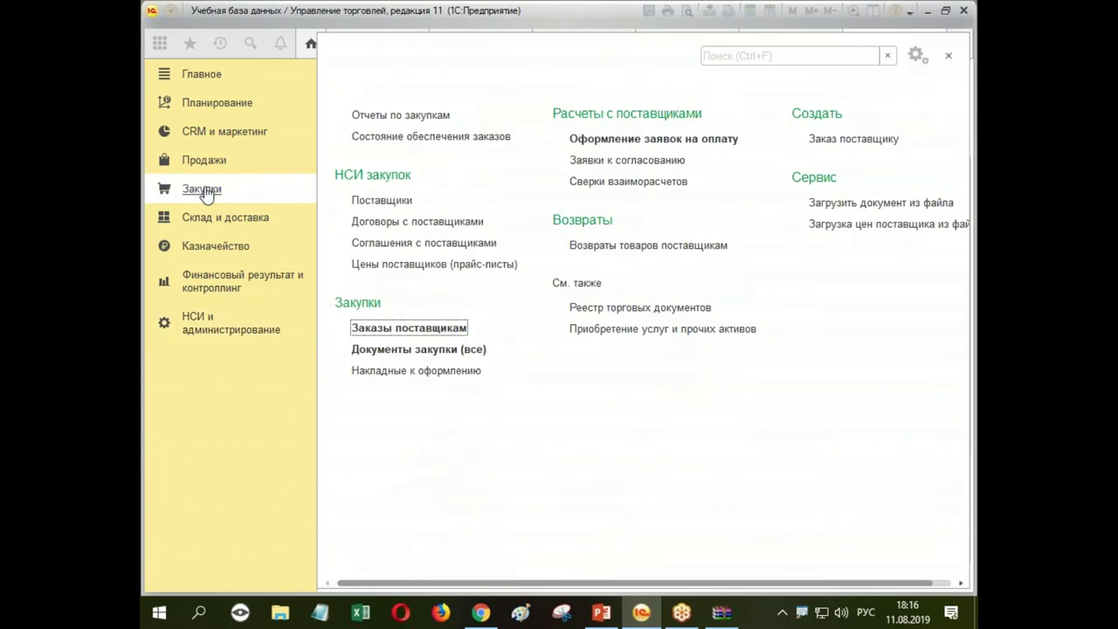
left_click(417, 242)
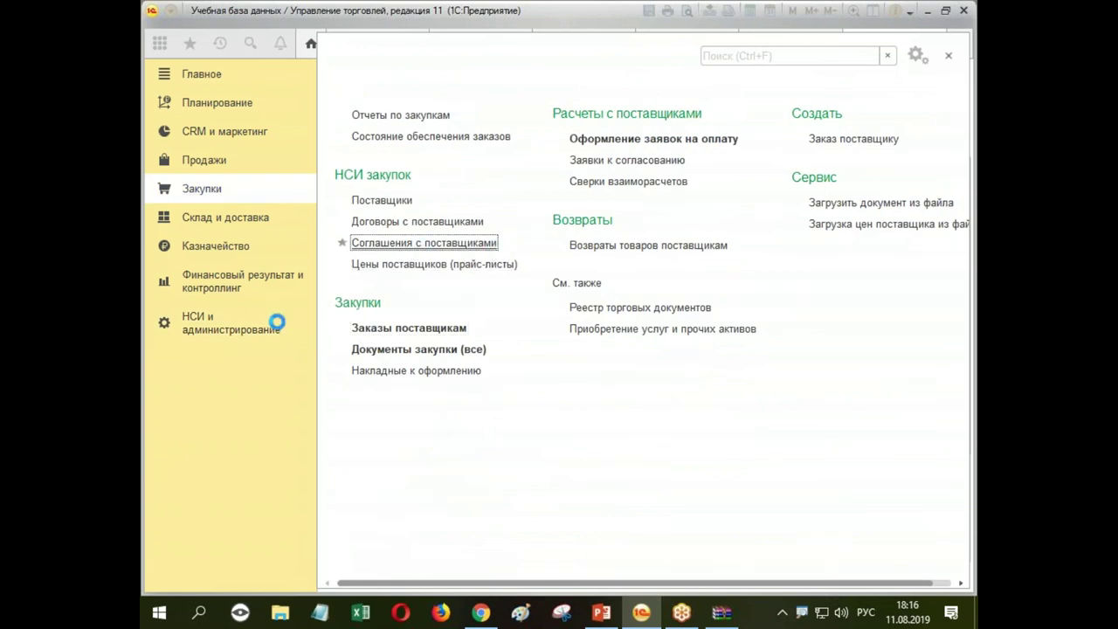
Step: In the Закупка у Сигмы supply method, set Срок покупки to 3 days and Обеспечиваемый период to 10 days, and save it
left_click(226, 219)
left_click(407, 137)
left_click(403, 134)
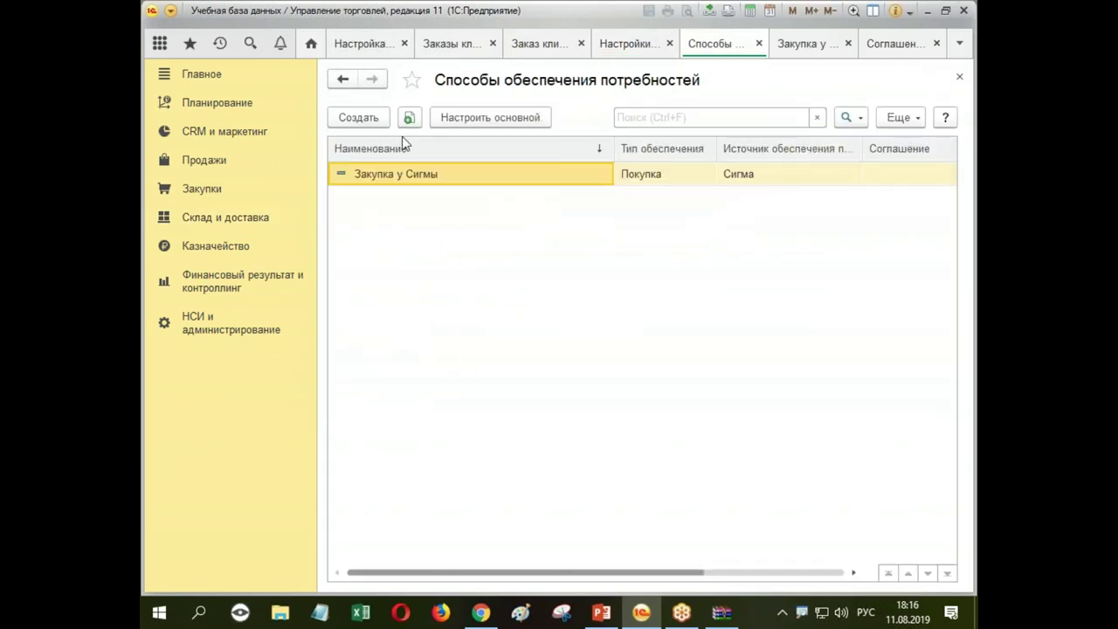
double_click(407, 176)
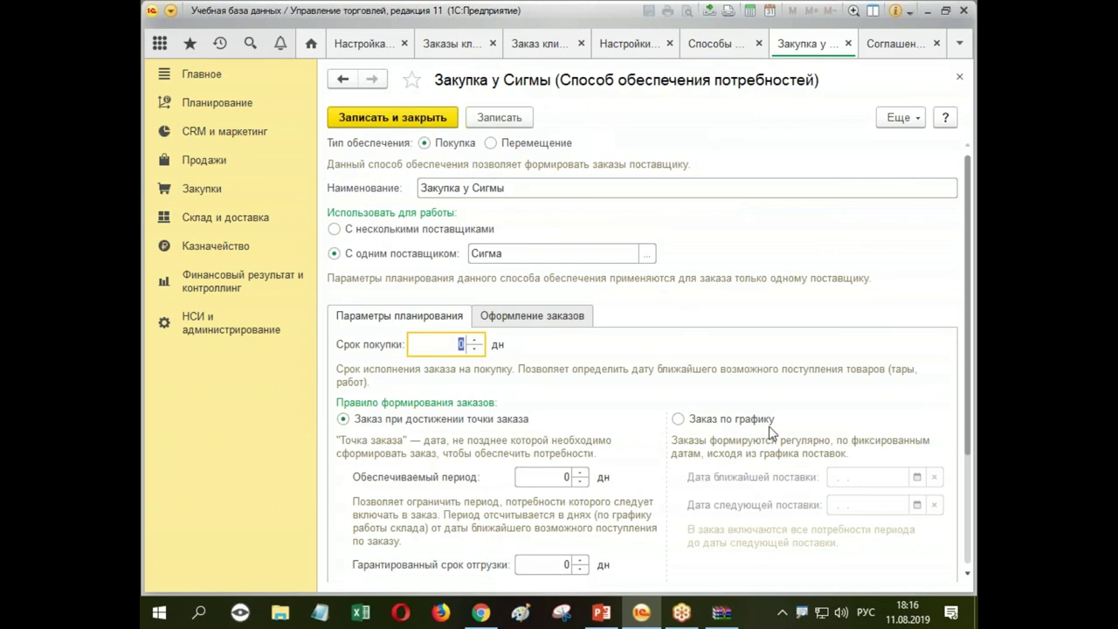
type("3")
left_click(559, 477)
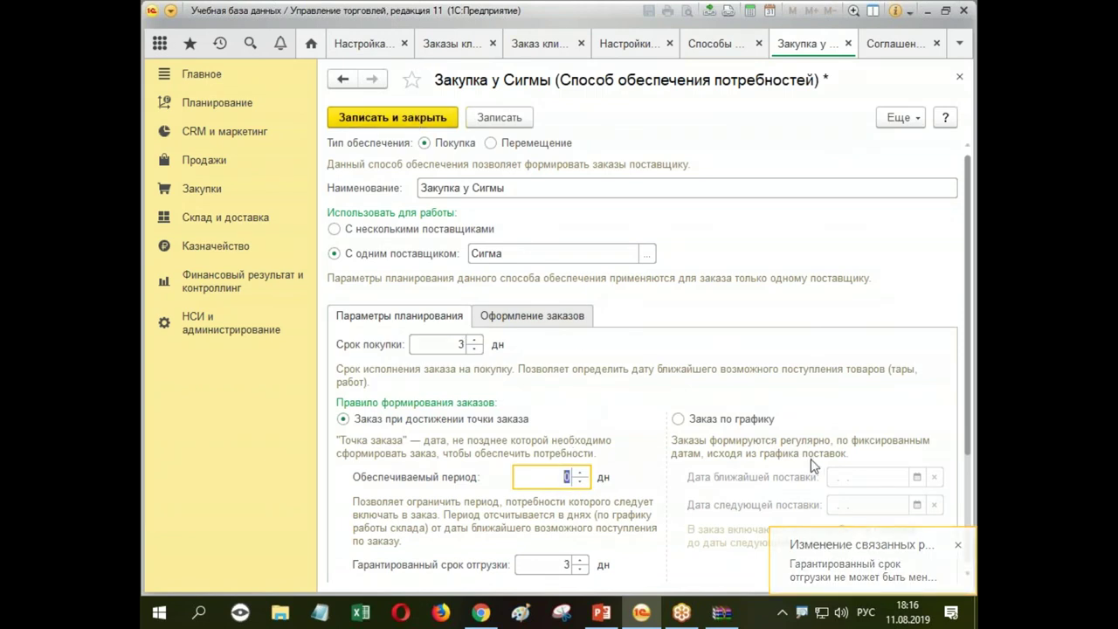
type("3")
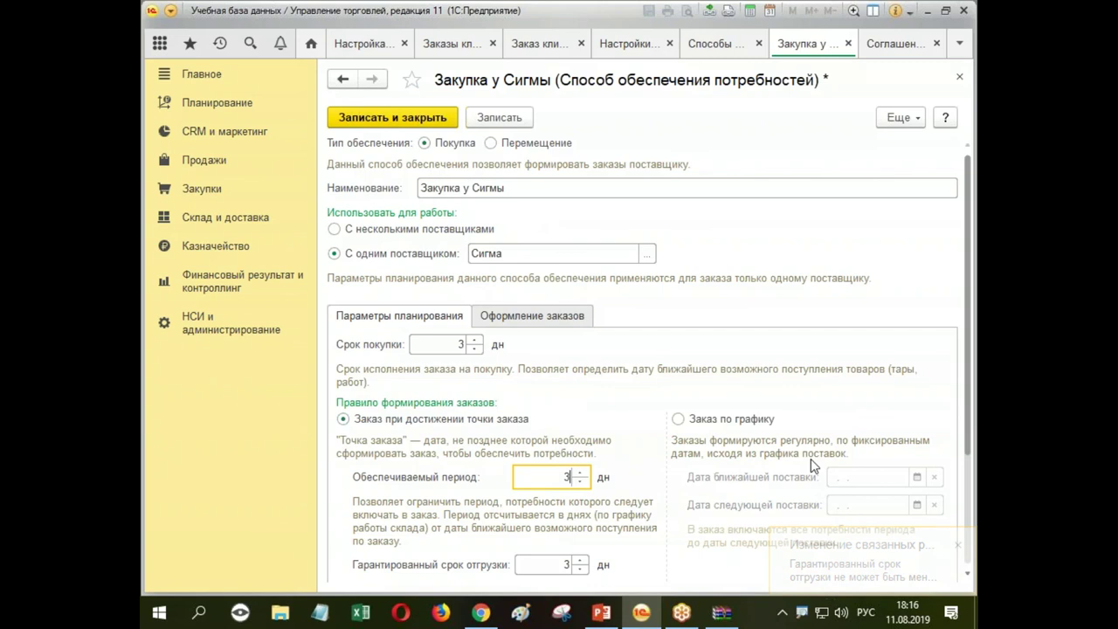
key("BackSpace")
type("10")
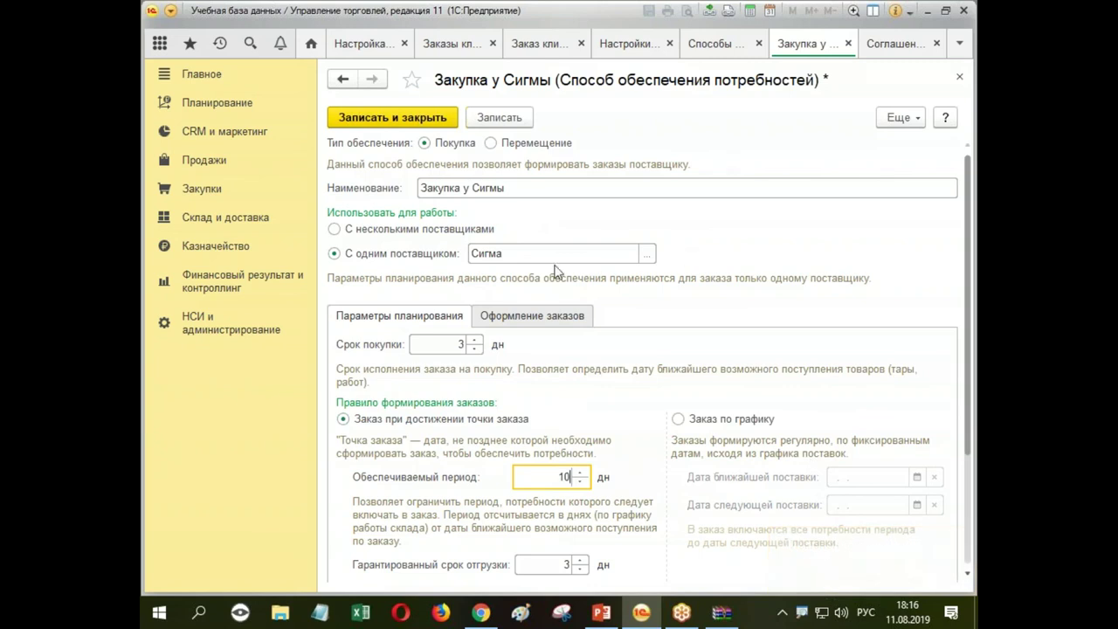
left_click(407, 117)
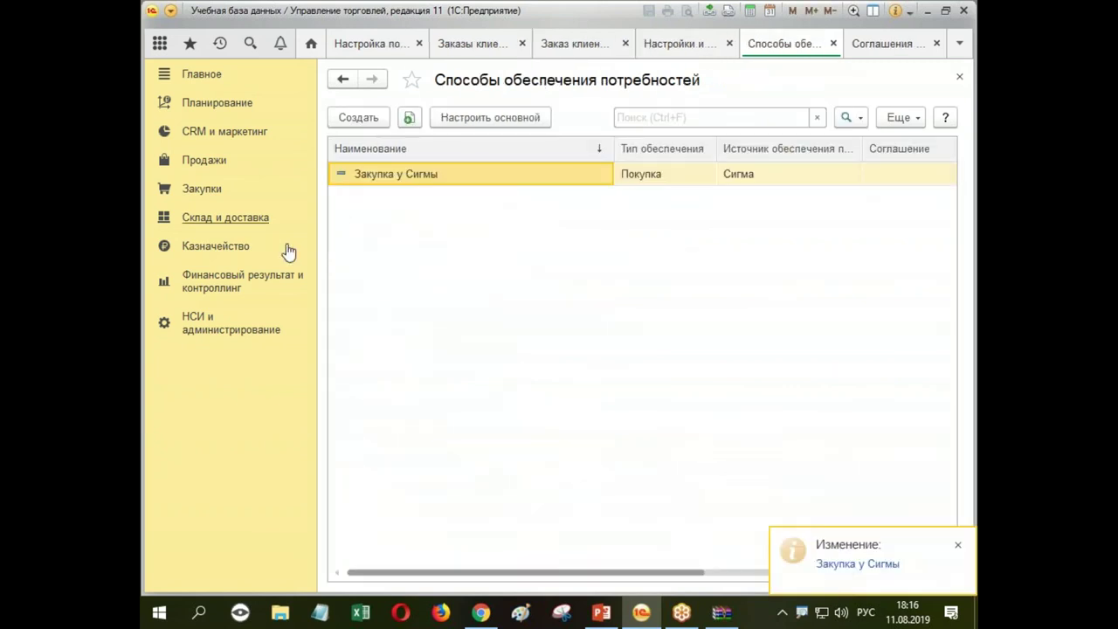
Step: Open the Управление запасами warehouse card from the Склады и магазины list
left_click(231, 323)
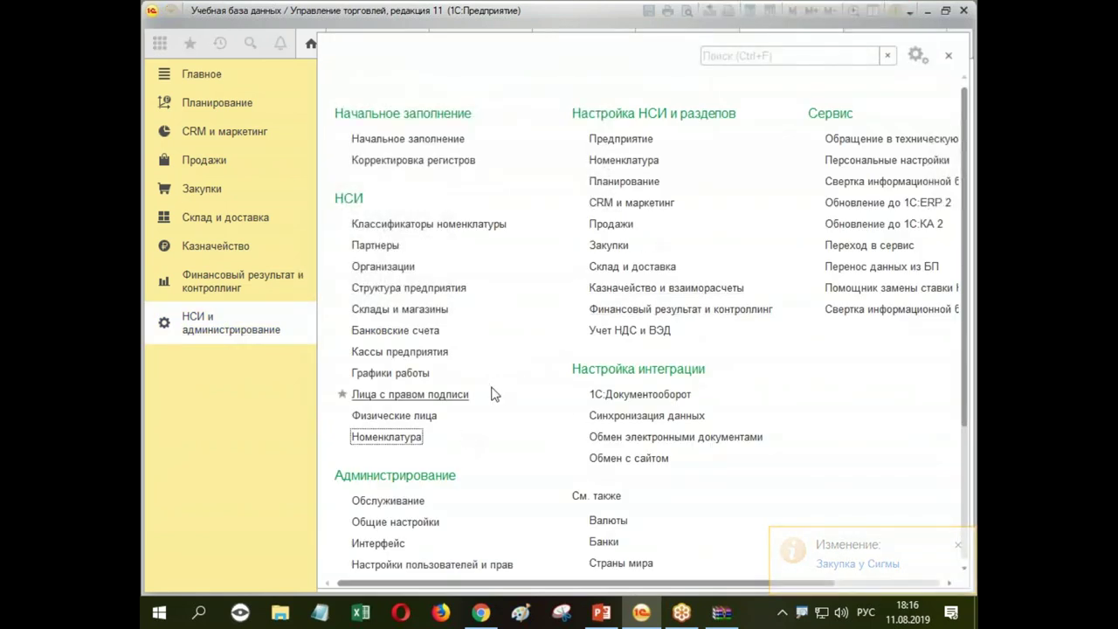
scroll(669, 524, "down", 5)
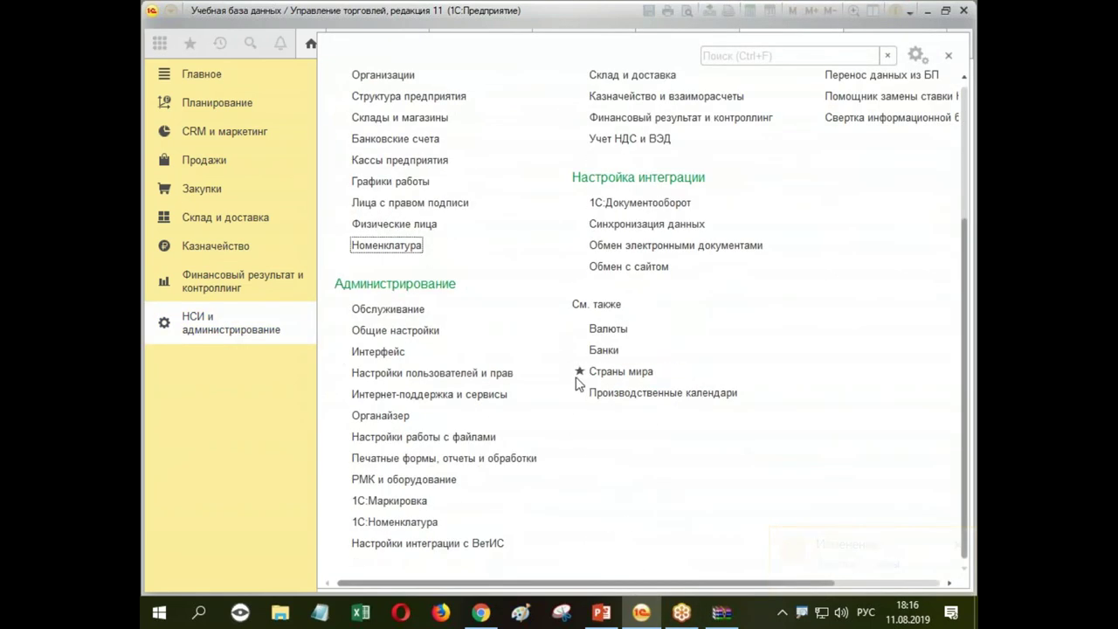
scroll(576, 385, "up", 3)
left_click(399, 227)
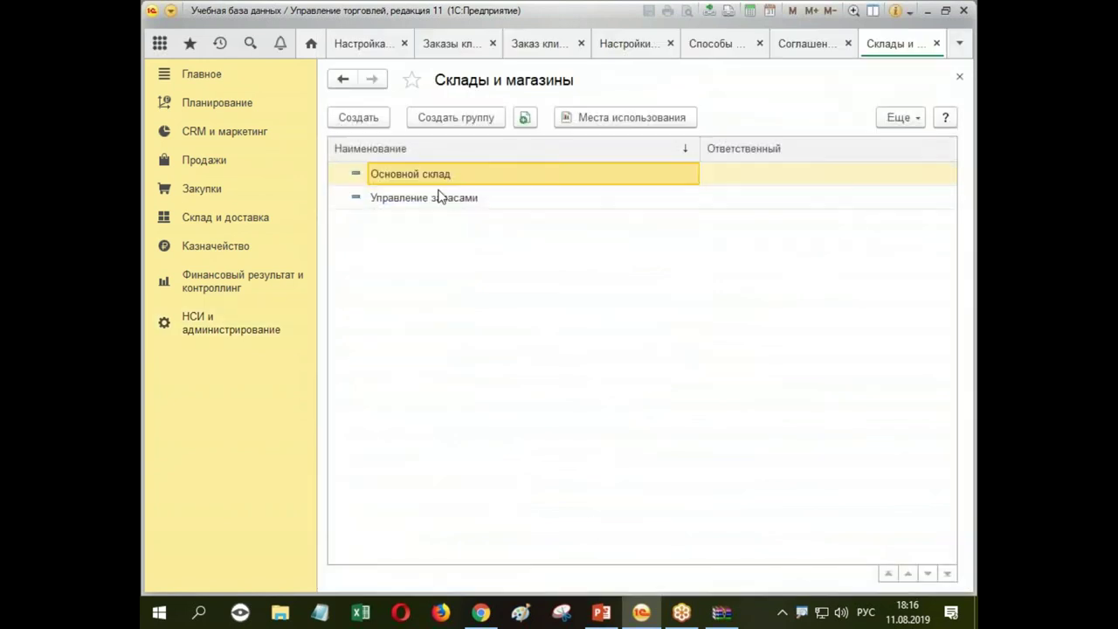
left_click(437, 197)
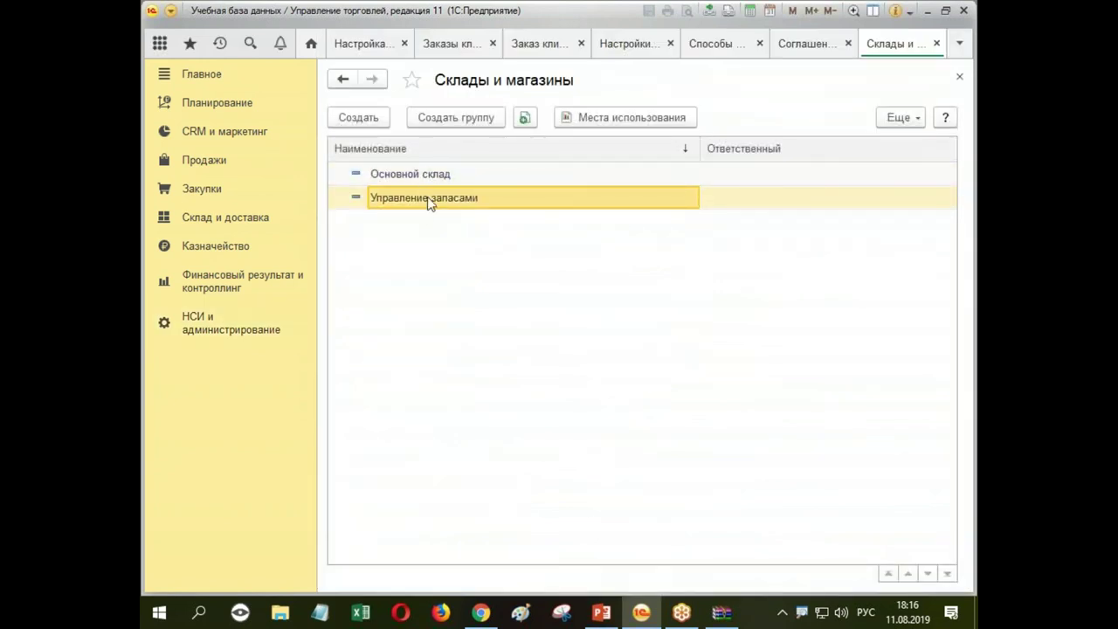
double_click(427, 197)
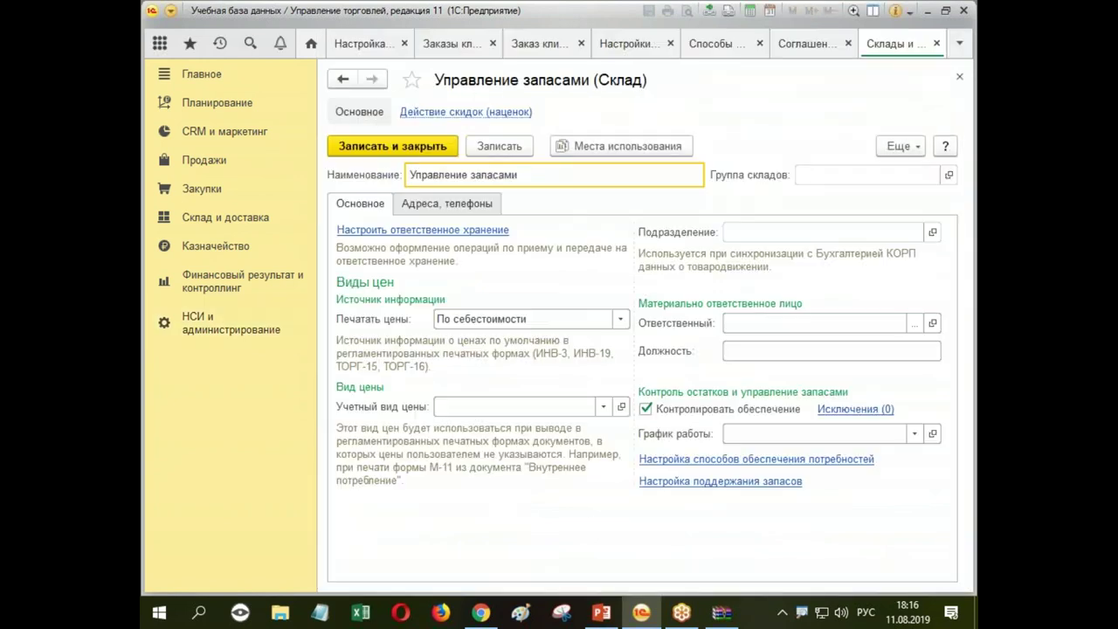
Step: Open Настройка поддержания запасов for the Управление запасами warehouse
left_click(737, 480)
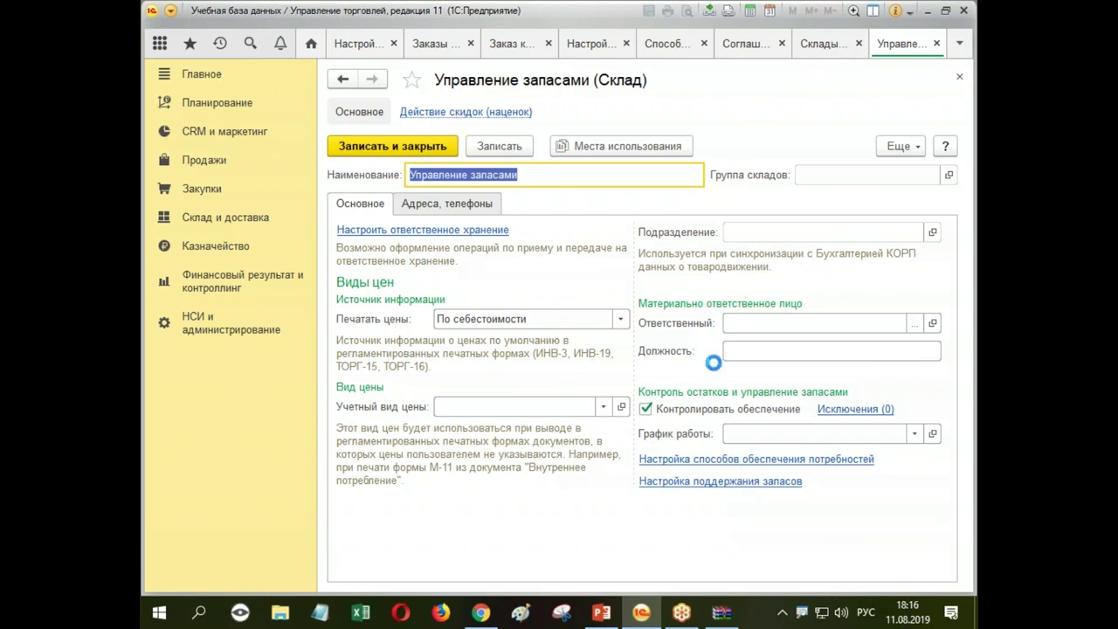
double_click(756, 219)
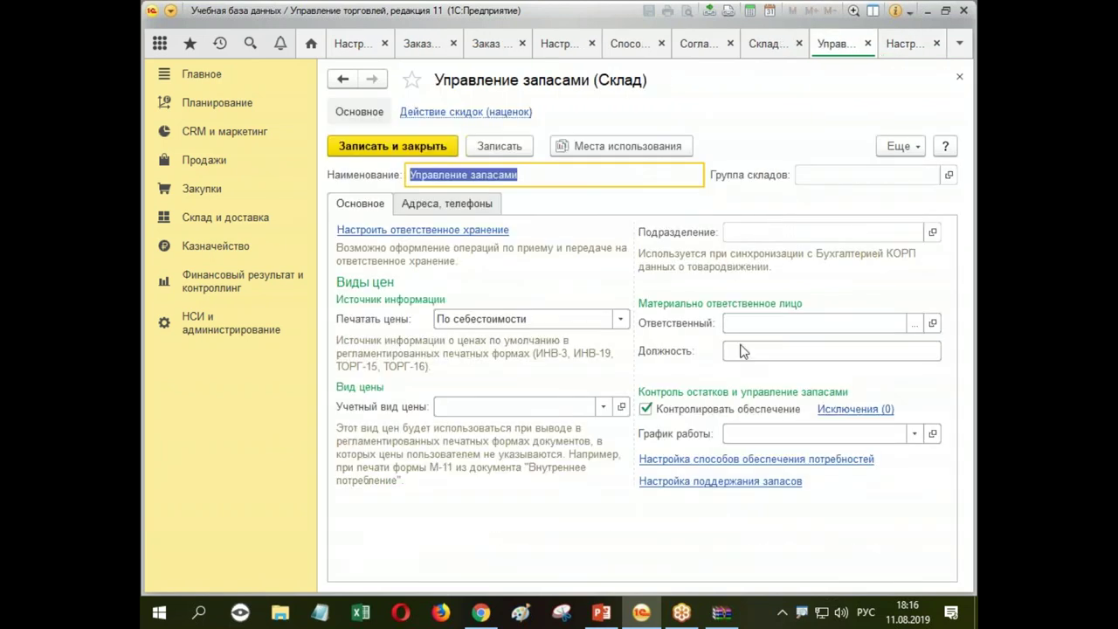
left_click(418, 207)
left_click(353, 199)
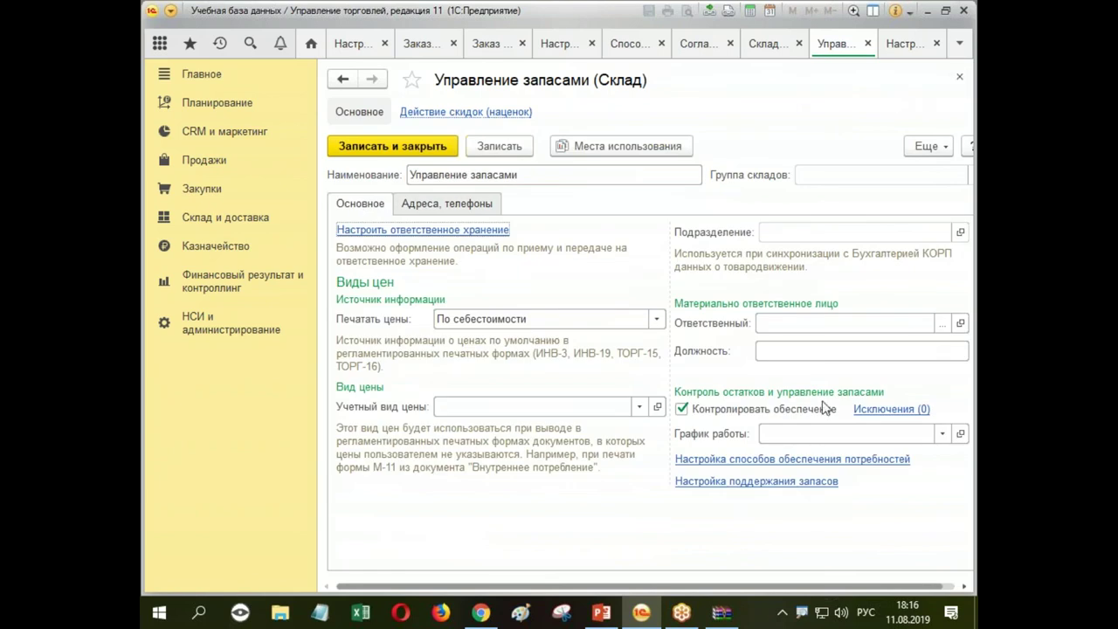
left_click(792, 482)
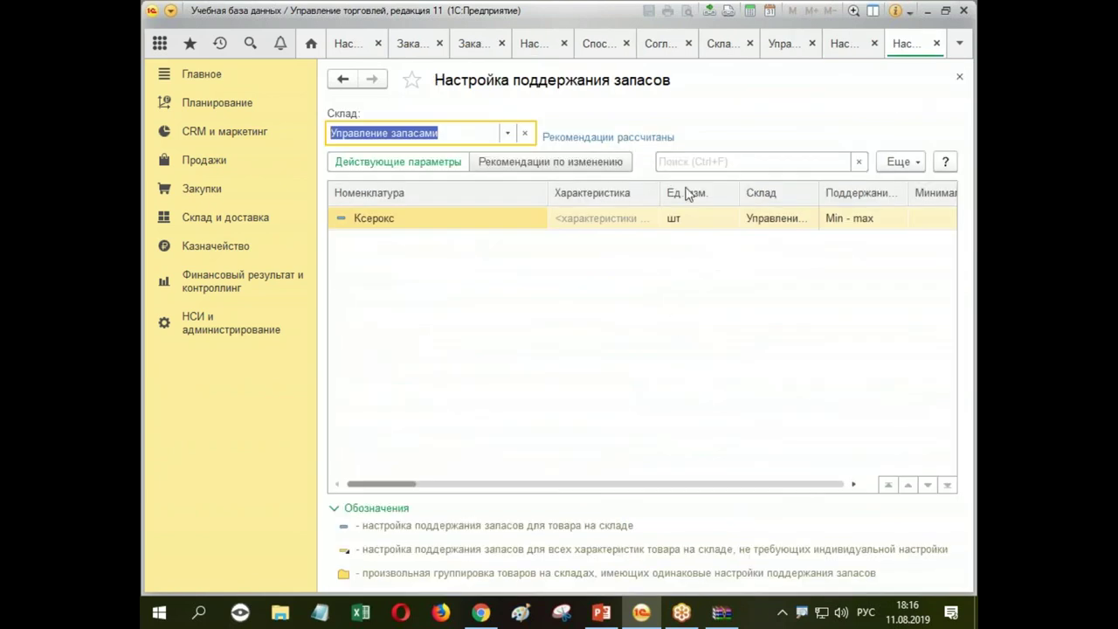
Step: Set the supply method for Ксерокс to Расчет по норме with a daily consumption norm of 40, save it and close the stock maintenance settings
double_click(834, 225)
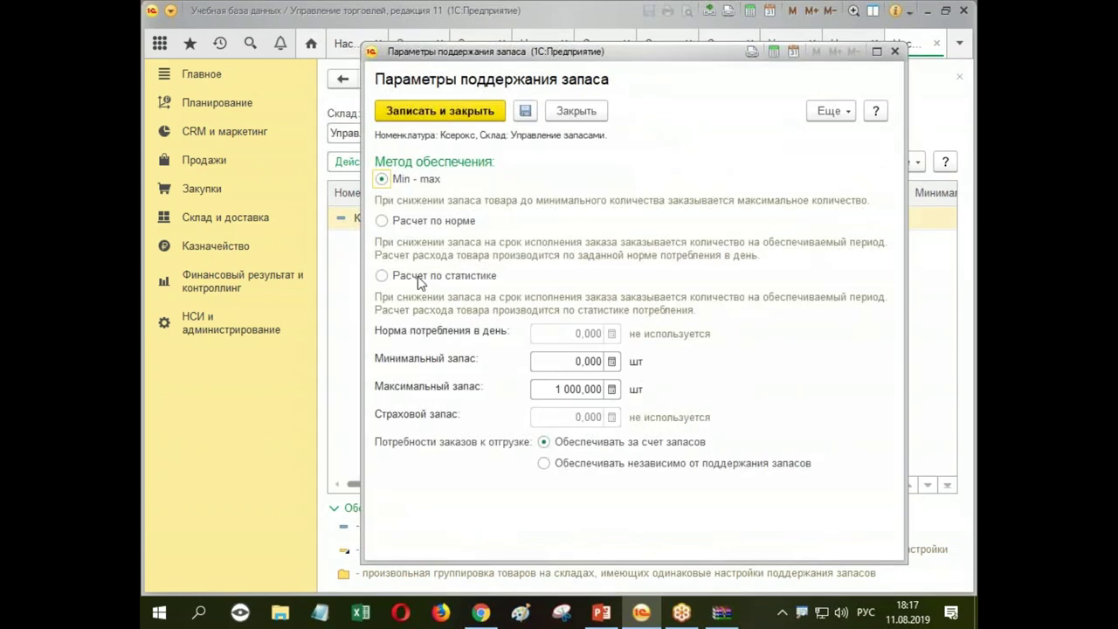
left_click(408, 273)
left_click(382, 221)
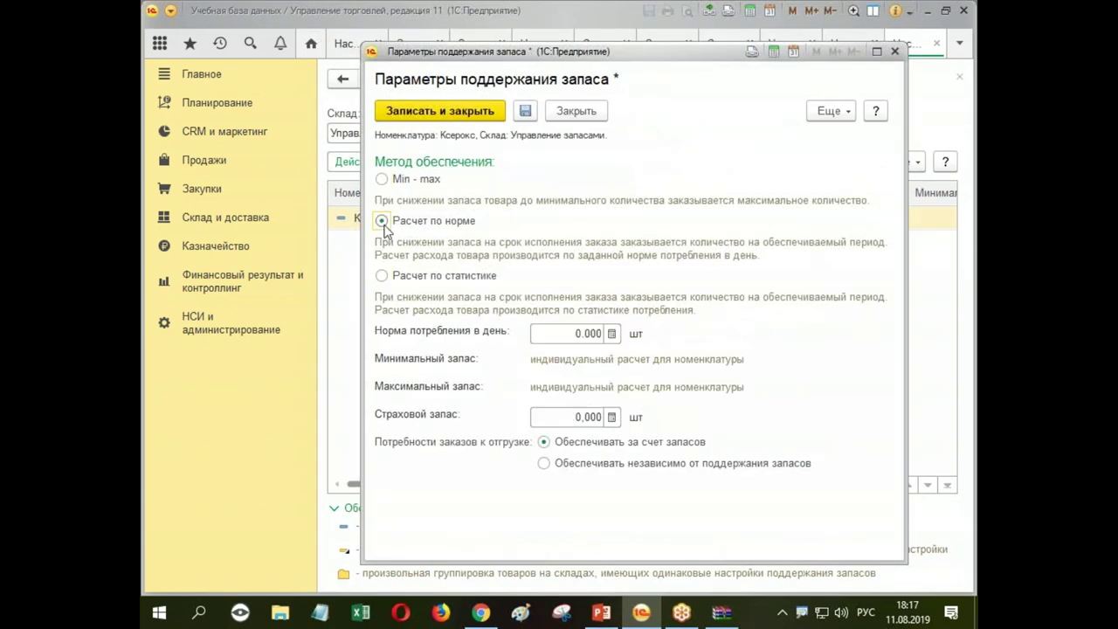
left_click(565, 332)
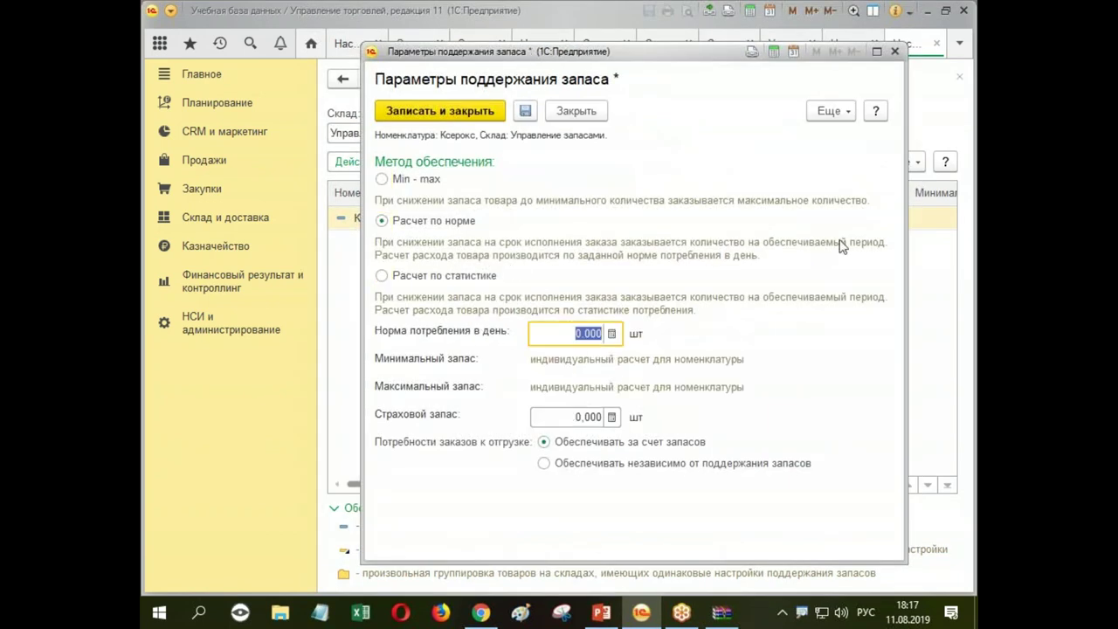
type("40")
left_click(539, 419)
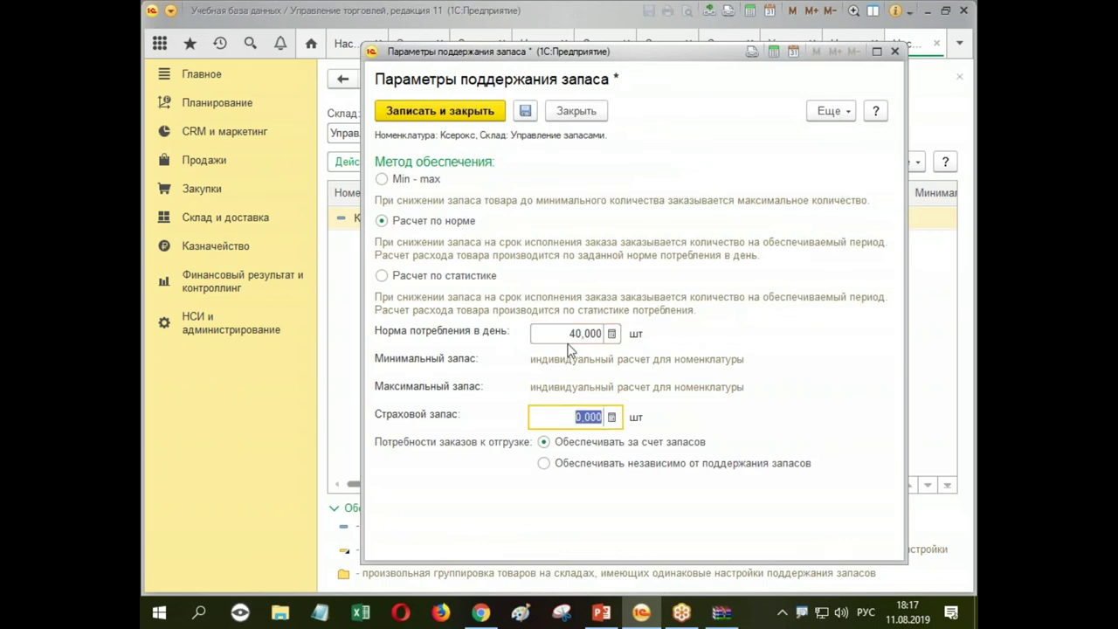
left_click(477, 125)
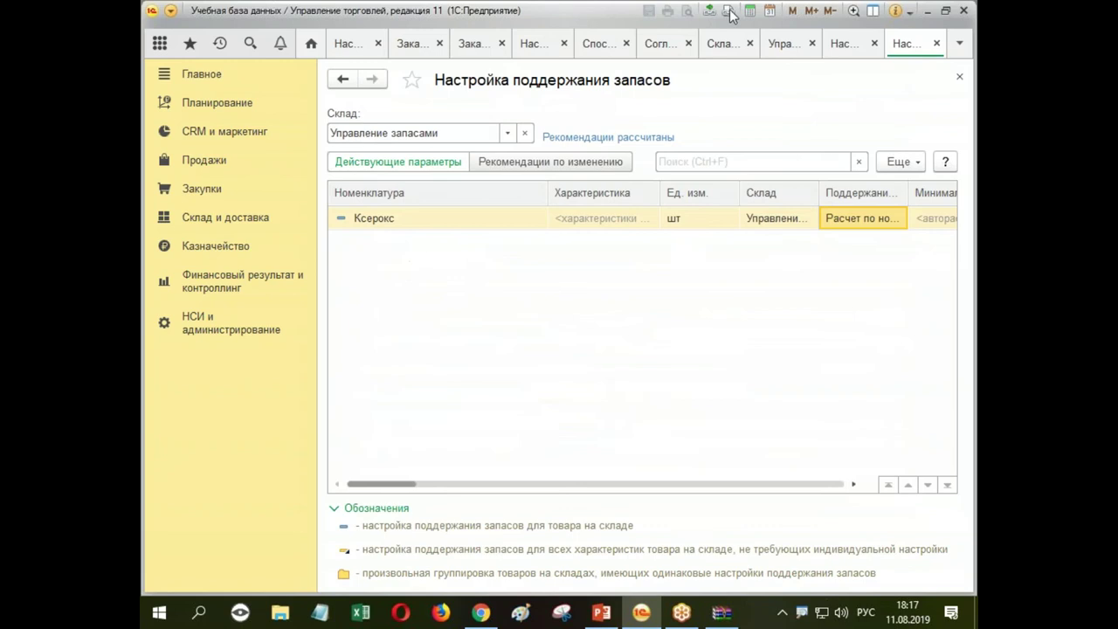
left_click(936, 43)
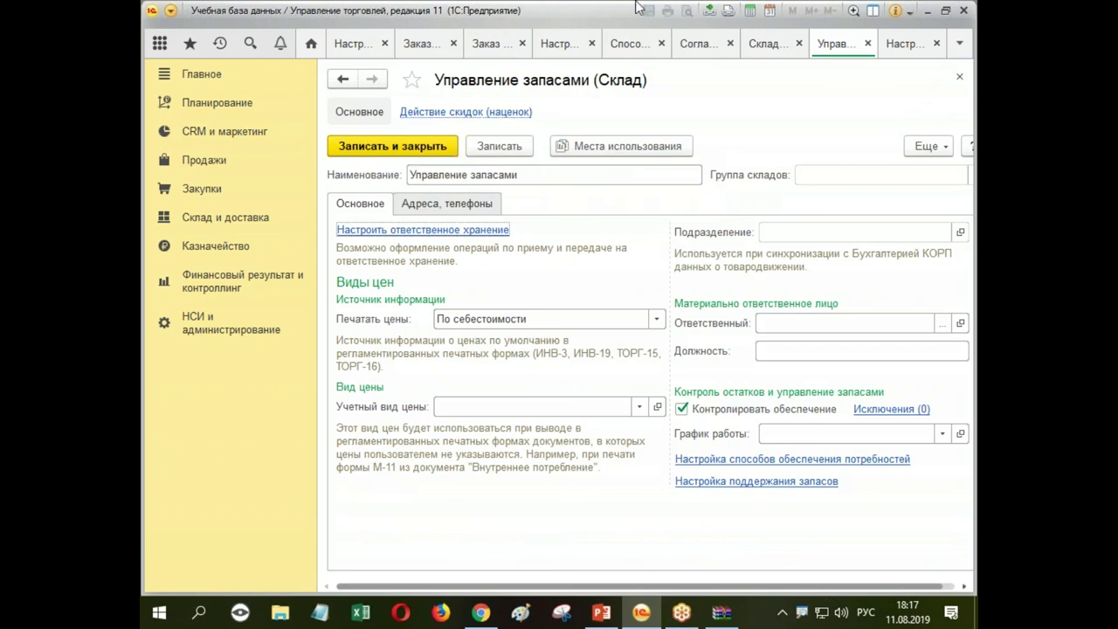
Step: Open Состояние обеспечения заказов and Заказы поставщикам from purchasing, and view the options for creating a supplier order
left_click_drag(876, 585, 888, 583)
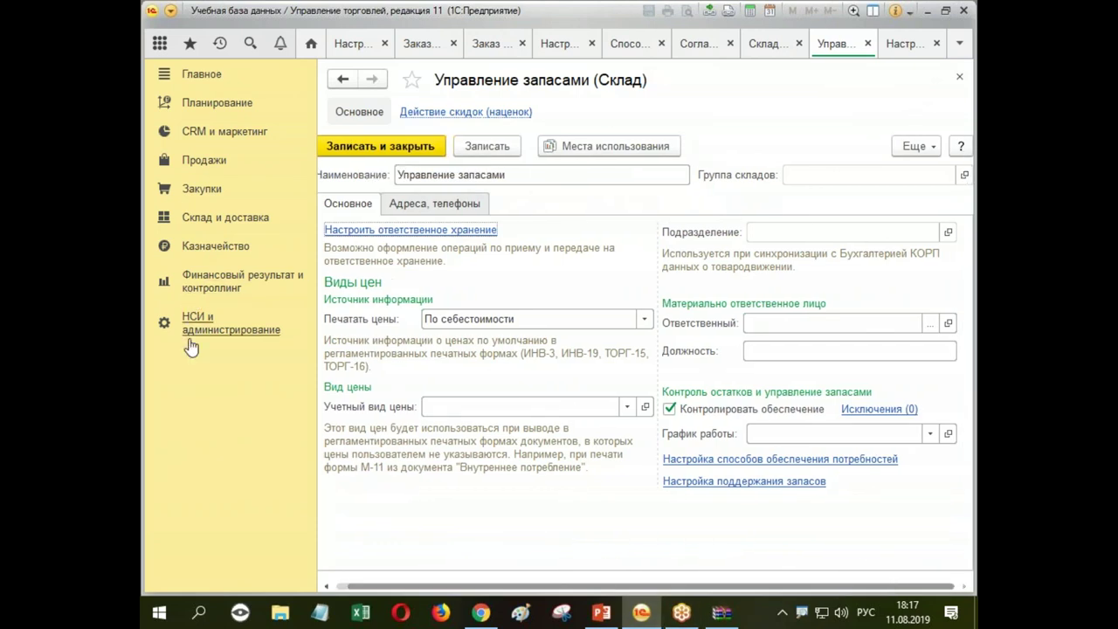
left_click(214, 218)
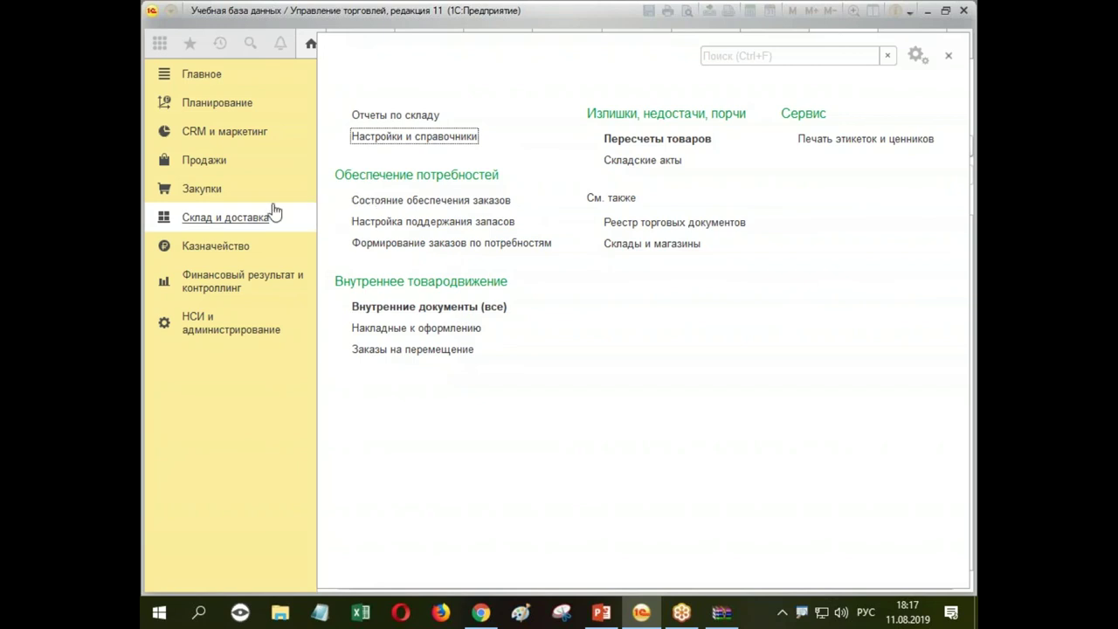
left_click(200, 187)
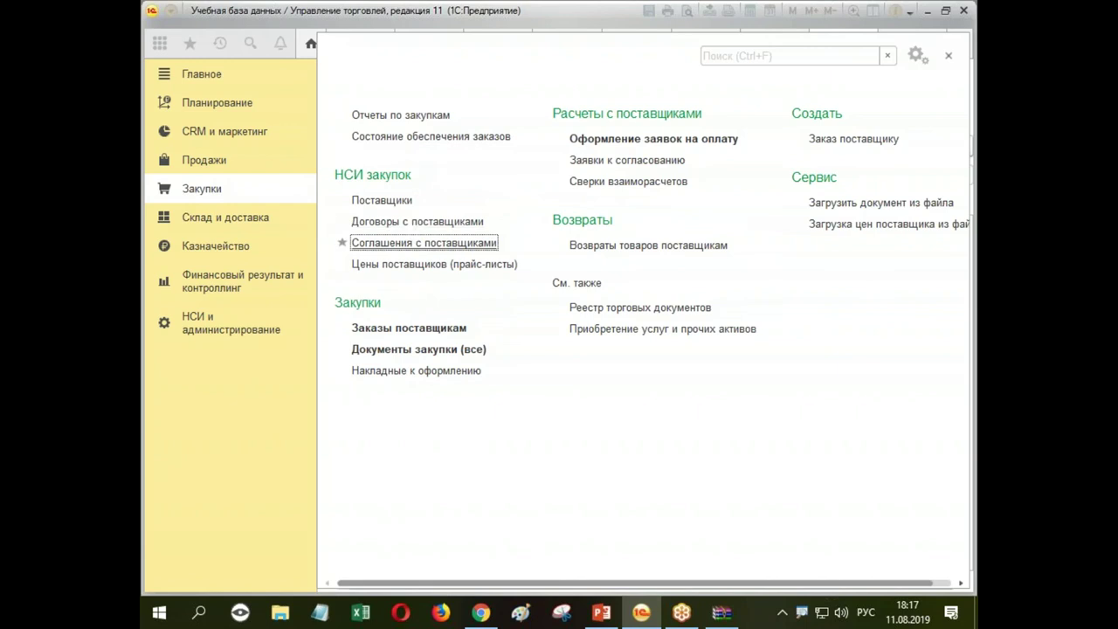
left_click(401, 141)
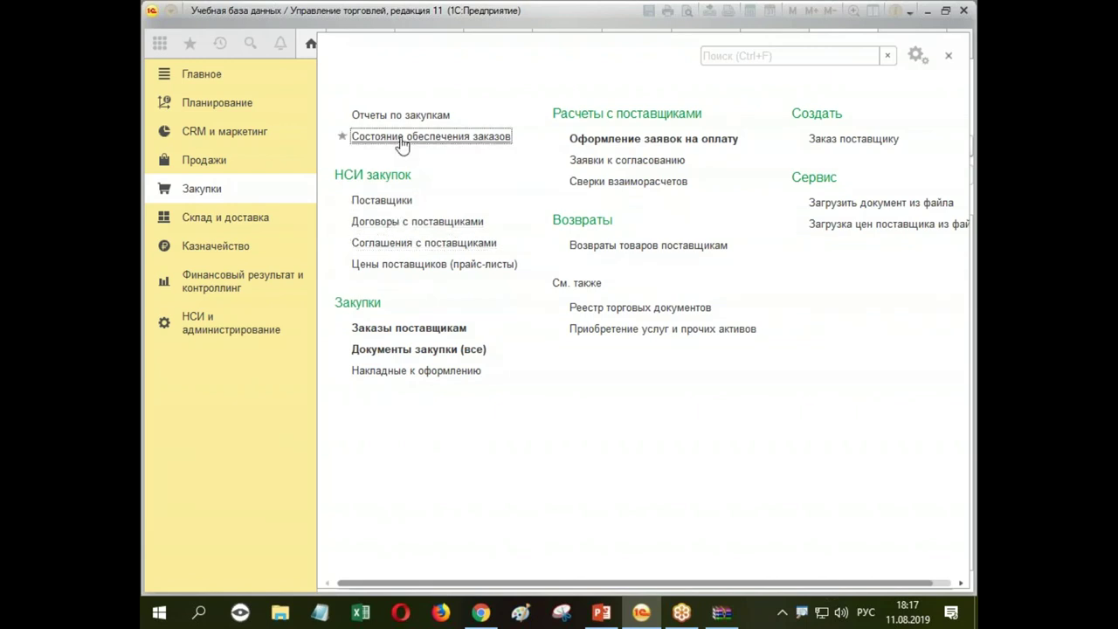
left_click(200, 191)
left_click(407, 327)
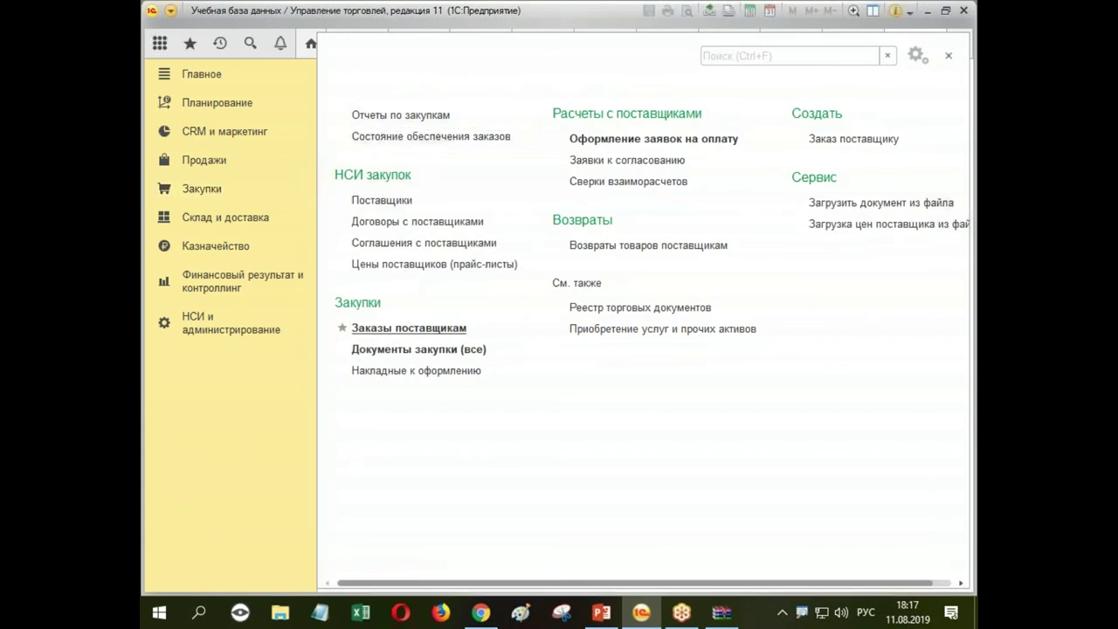
left_click(366, 162)
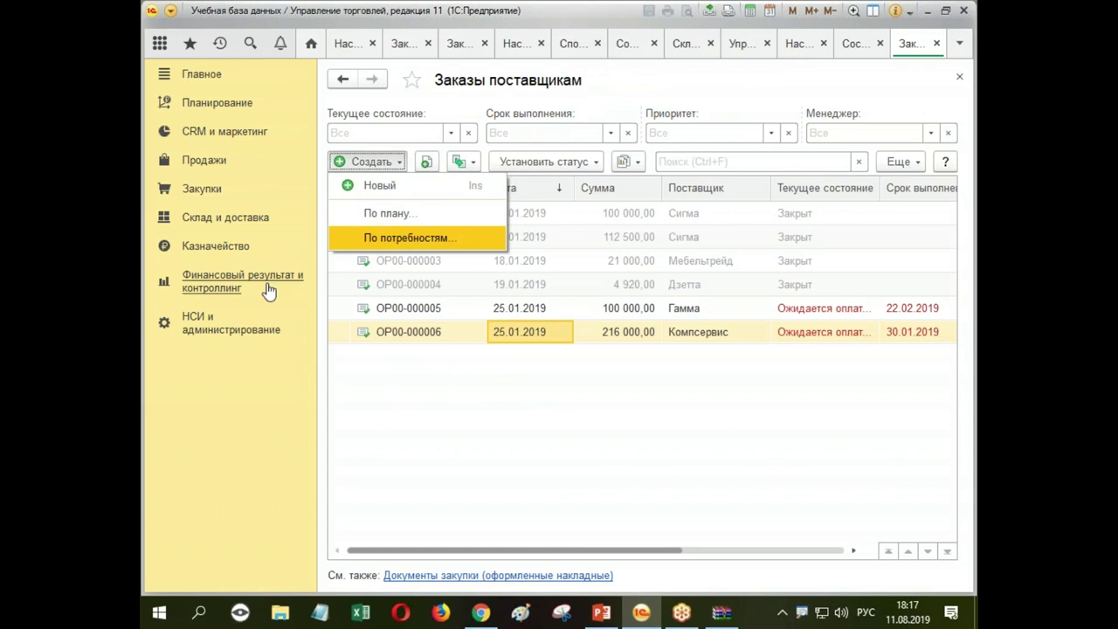
Step: In the Предприятие settings, set График работы предприятия to Российская Федерация
left_click(242, 336)
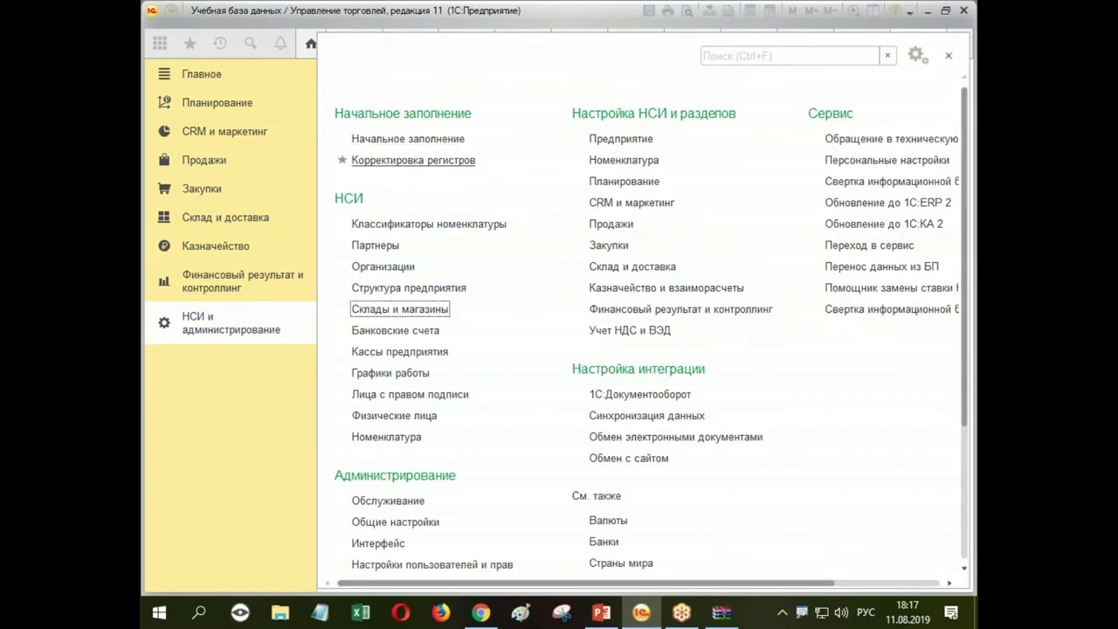
left_click(626, 143)
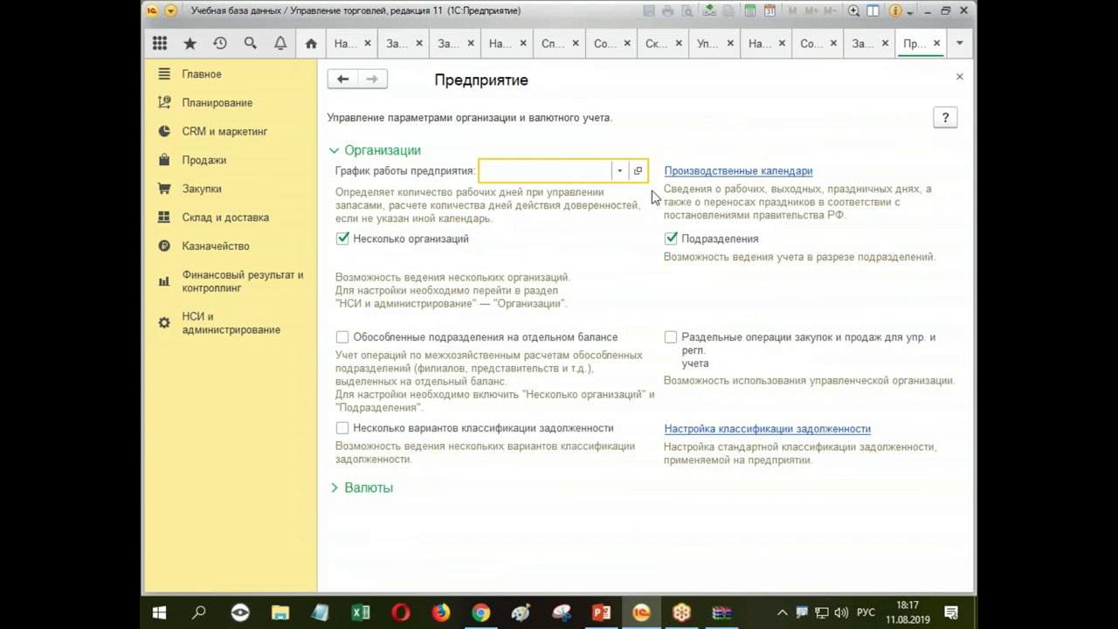
left_click(621, 171)
left_click(580, 237)
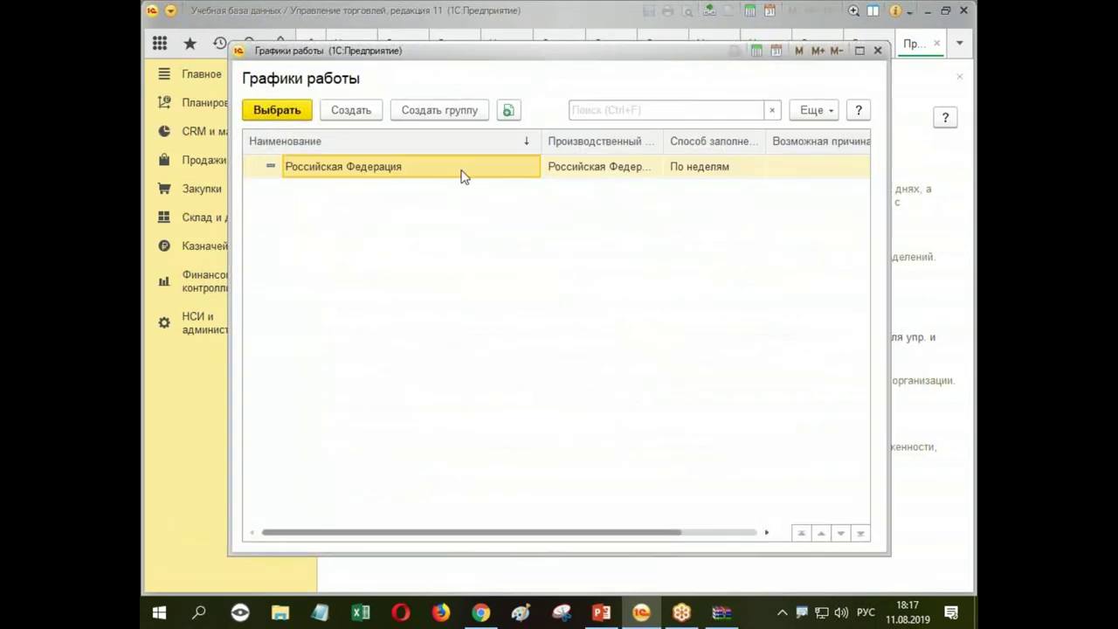
double_click(466, 165)
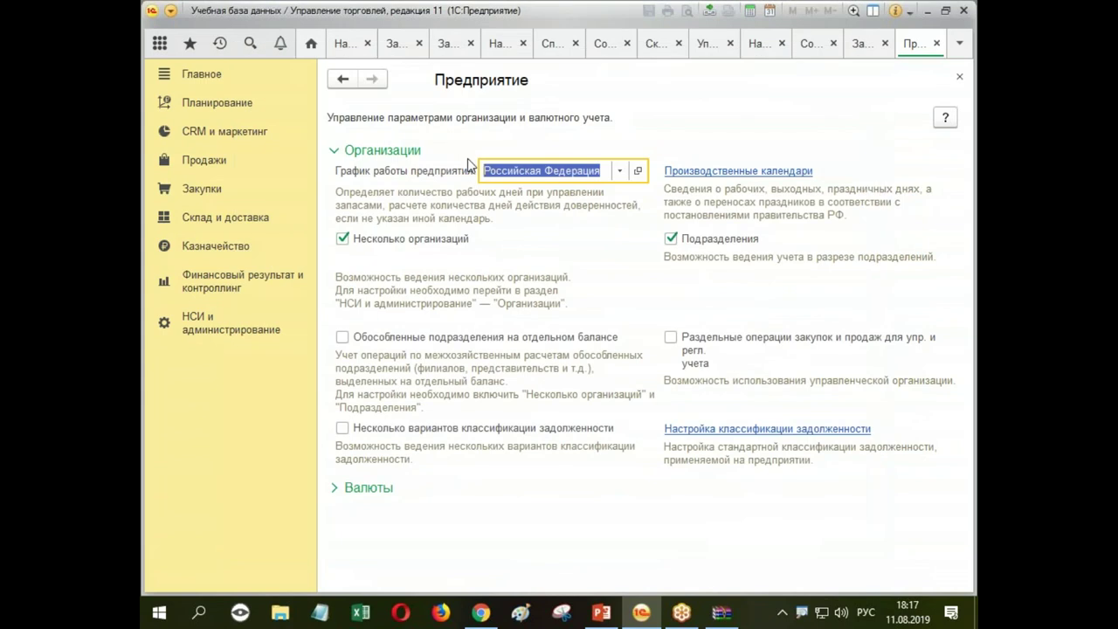
Step: Open the Российская Федерация work schedule, view its 2019 production calendar, and save and close the calendar
left_click(639, 171)
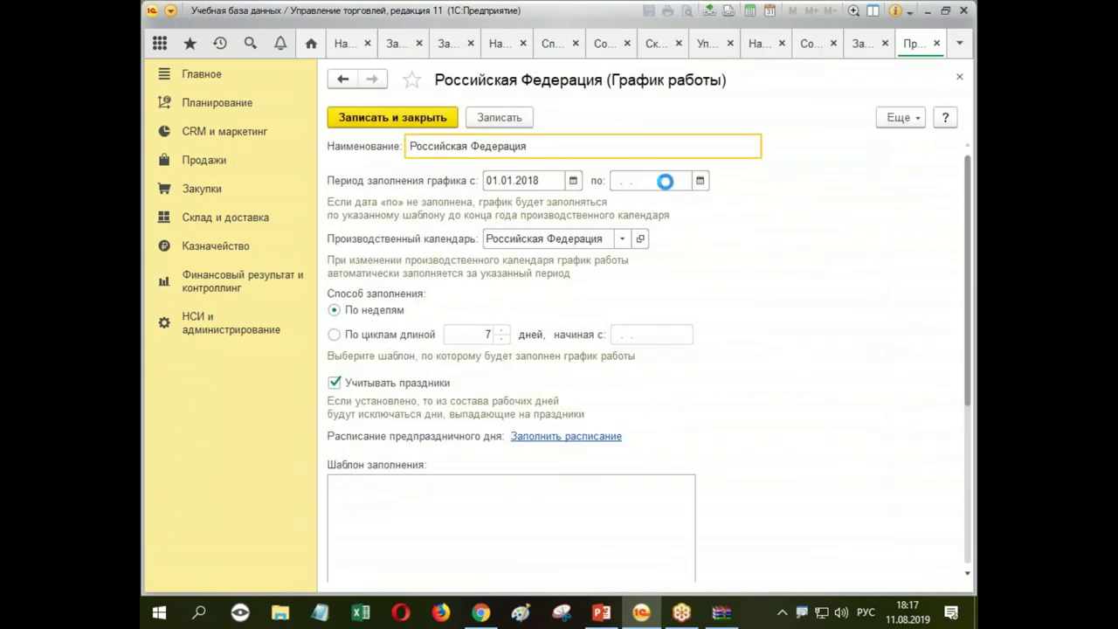
left_click(638, 238)
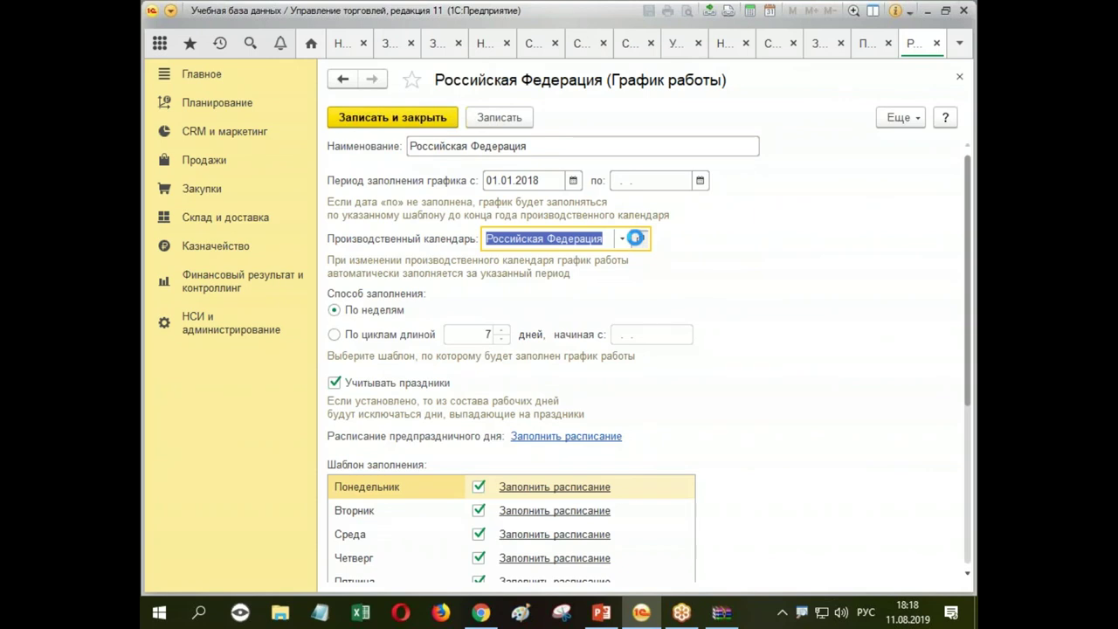
left_click(636, 238)
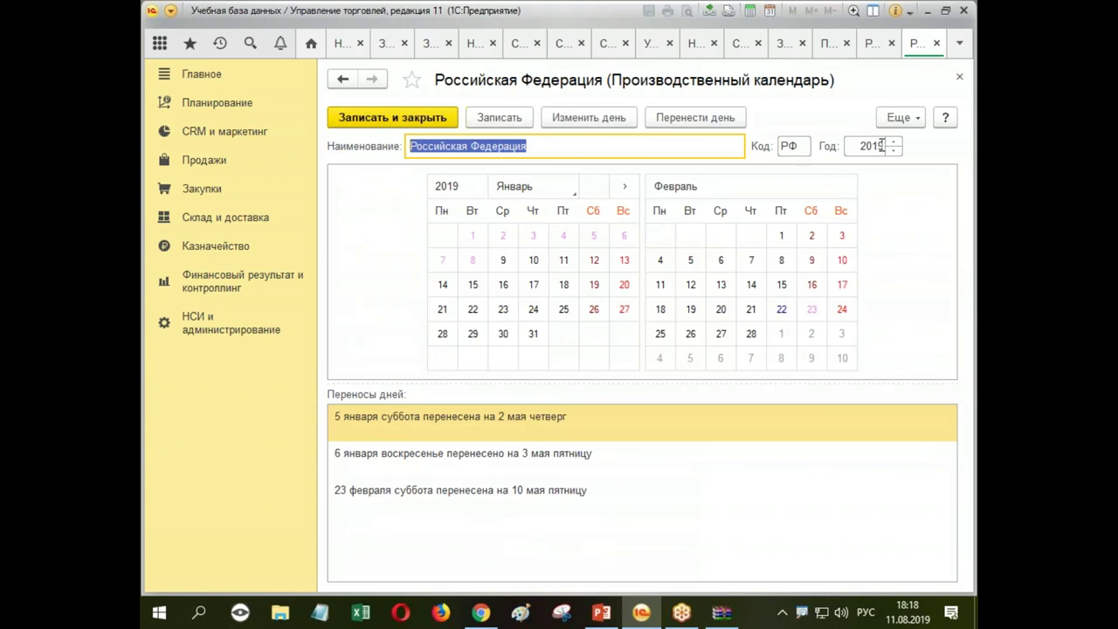
left_click(430, 122)
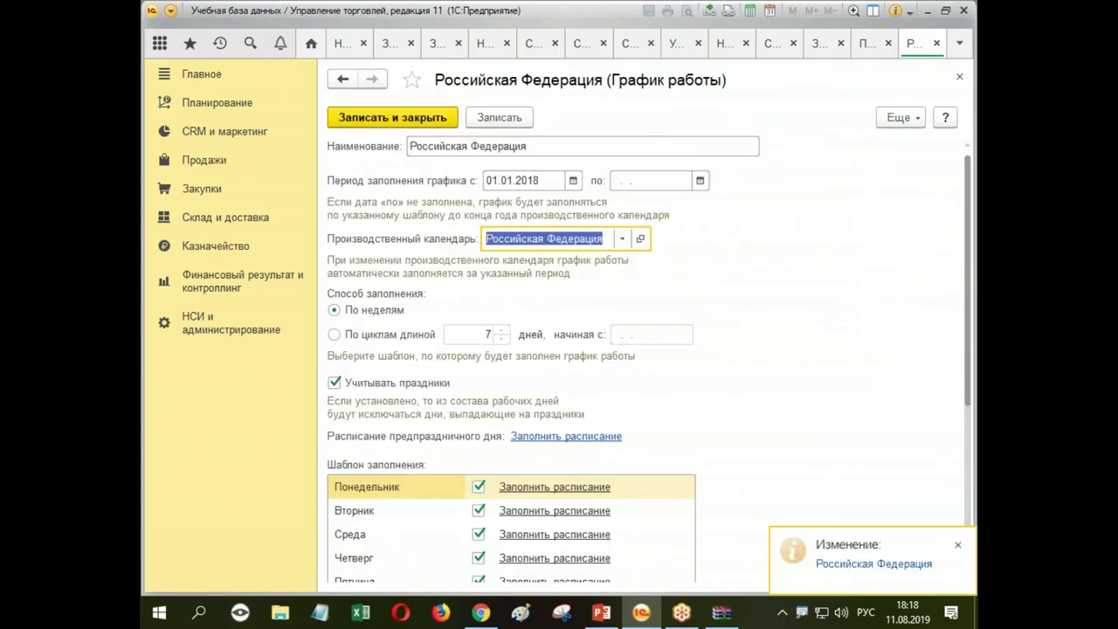
Step: Save and close the Российская Федерация work schedule, and close the open forms to return to the Управление запасами warehouse card
left_click(434, 124)
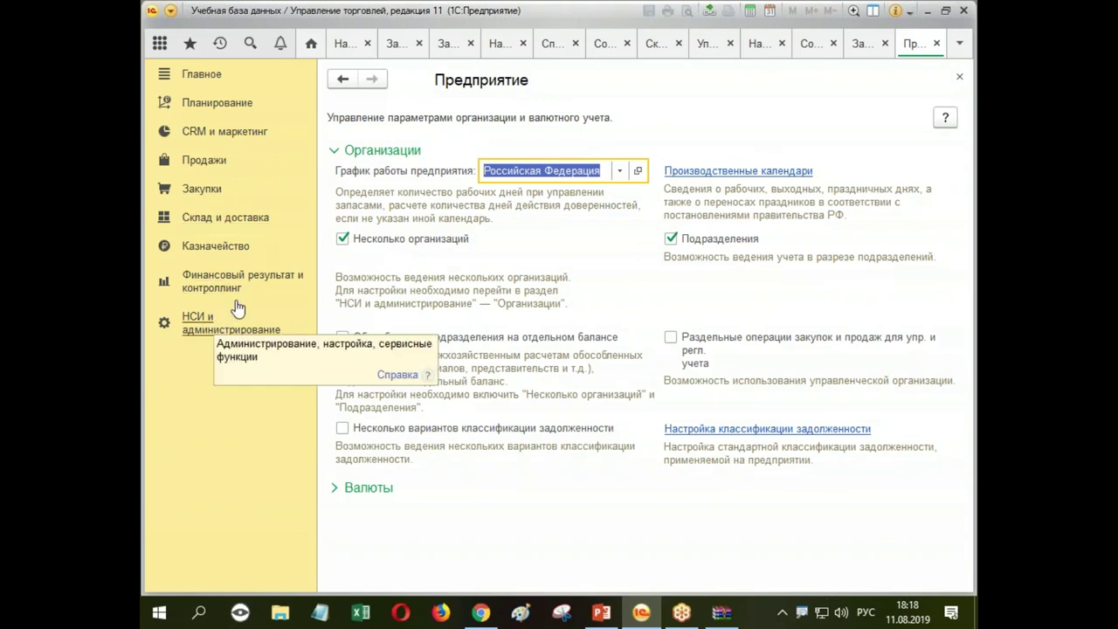
left_click(935, 42)
left_click(935, 43)
left_click(935, 43)
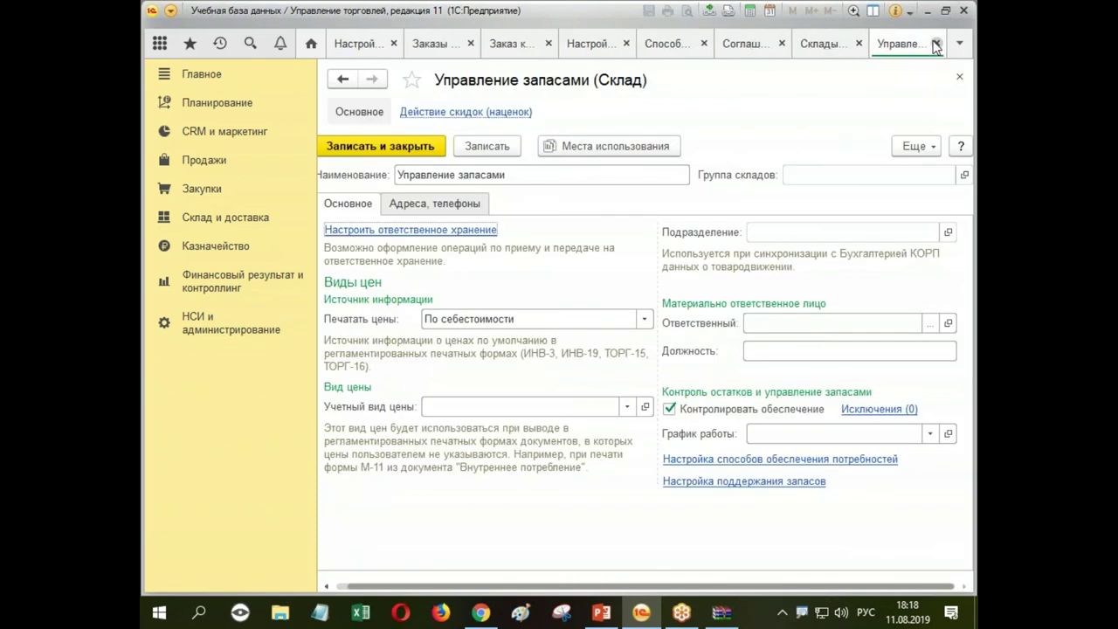
Step: Set График работы of the Управление запасами warehouse to Российская Федерация, and save and close the card
left_click(788, 429)
left_click(796, 482)
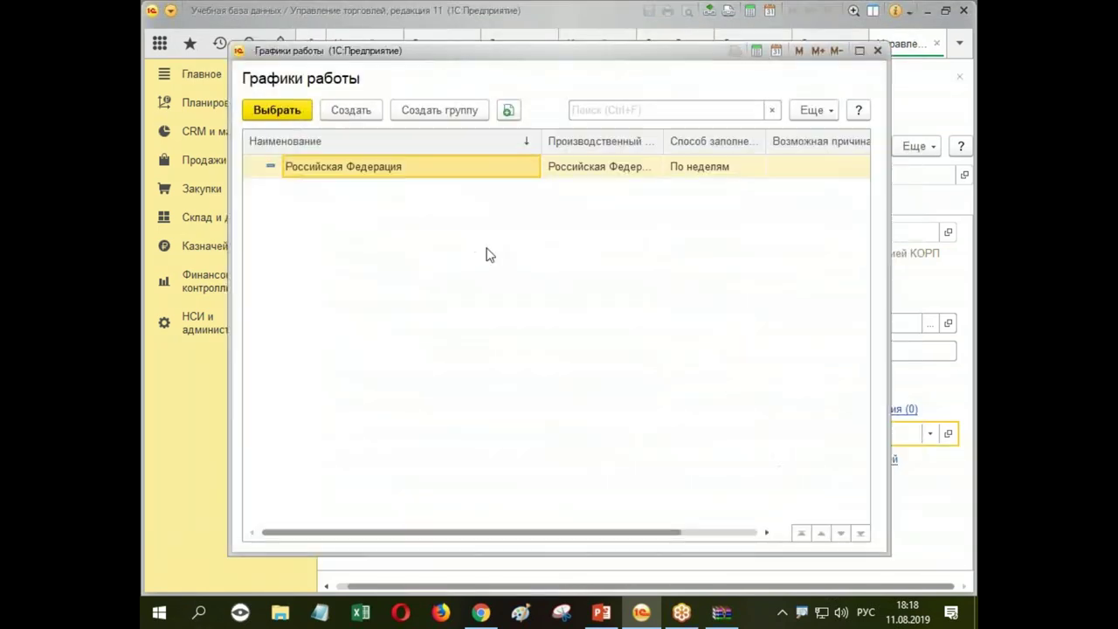
double_click(412, 164)
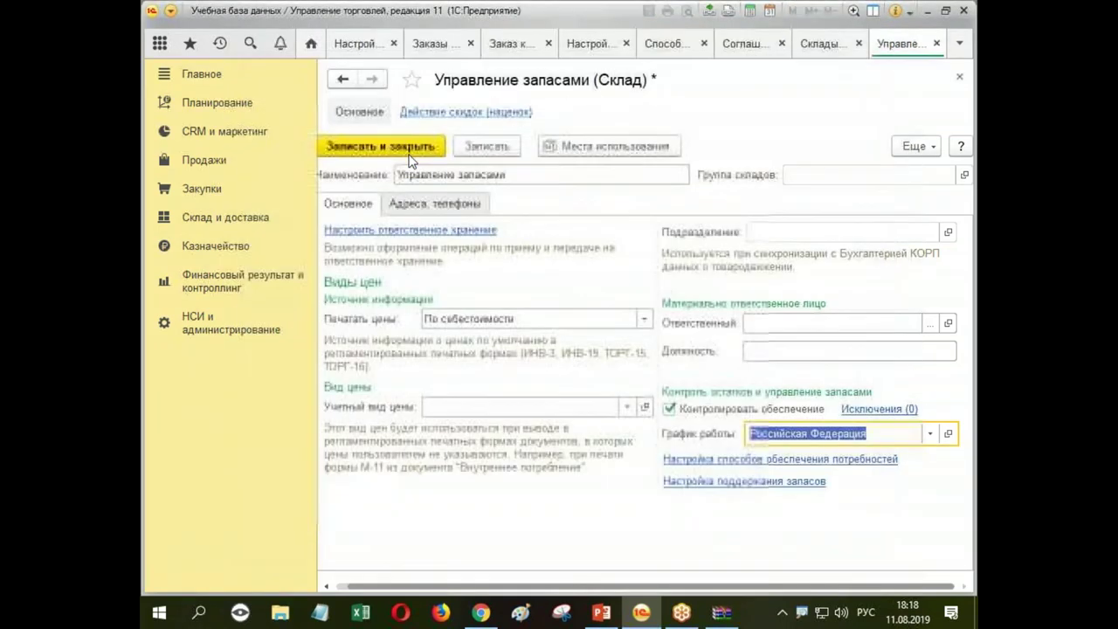
left_click(363, 146)
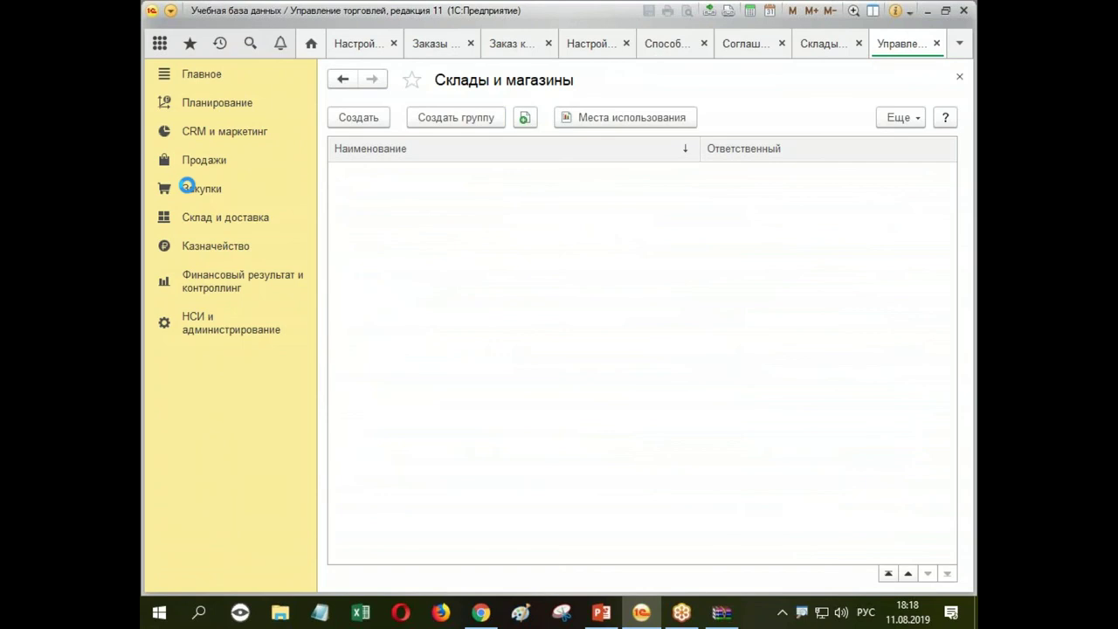
Step: From Заказы поставщикам, start Формирование заказов по потребностям for the Управление запасами warehouse and advance to the Поддержание запасов stage
left_click(250, 189)
left_click(409, 328)
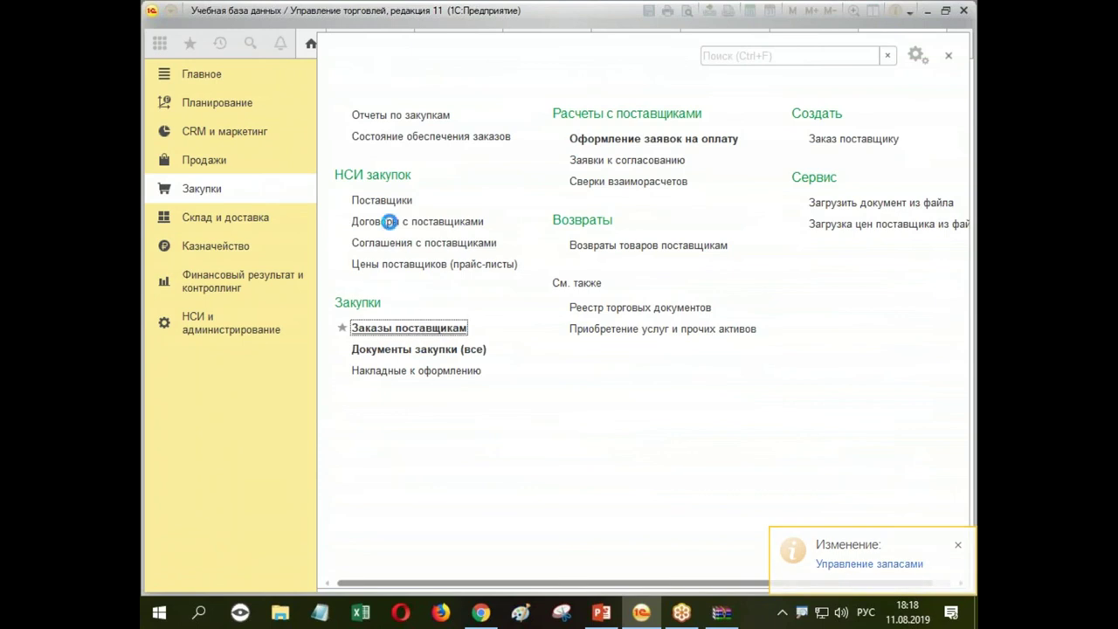
left_click(397, 163)
left_click(421, 242)
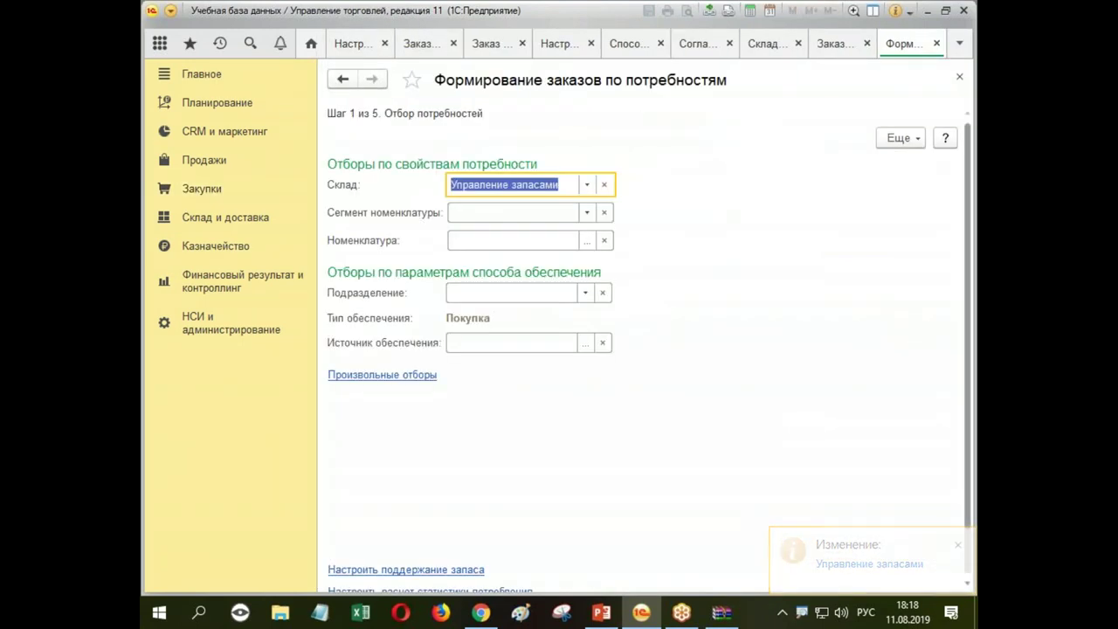
left_click(957, 543)
scroll(916, 566, "down", 1)
left_click(855, 571)
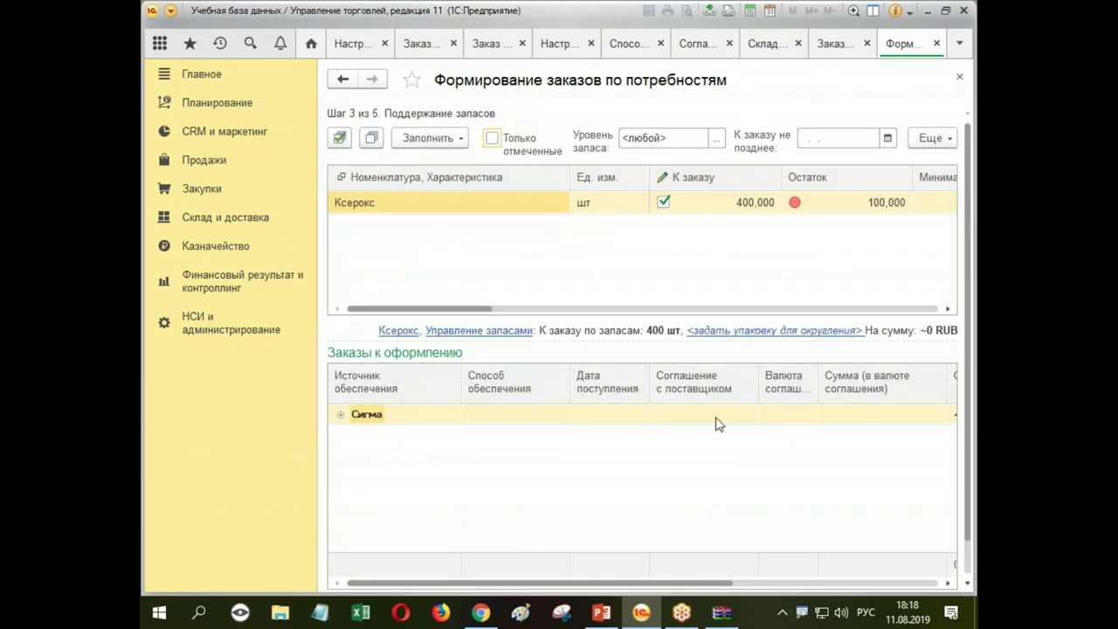
Step: View the minimum and maximum stock for Ксерокс, and set its rounding package to пал (40 шт)
left_click_drag(410, 310, 523, 314)
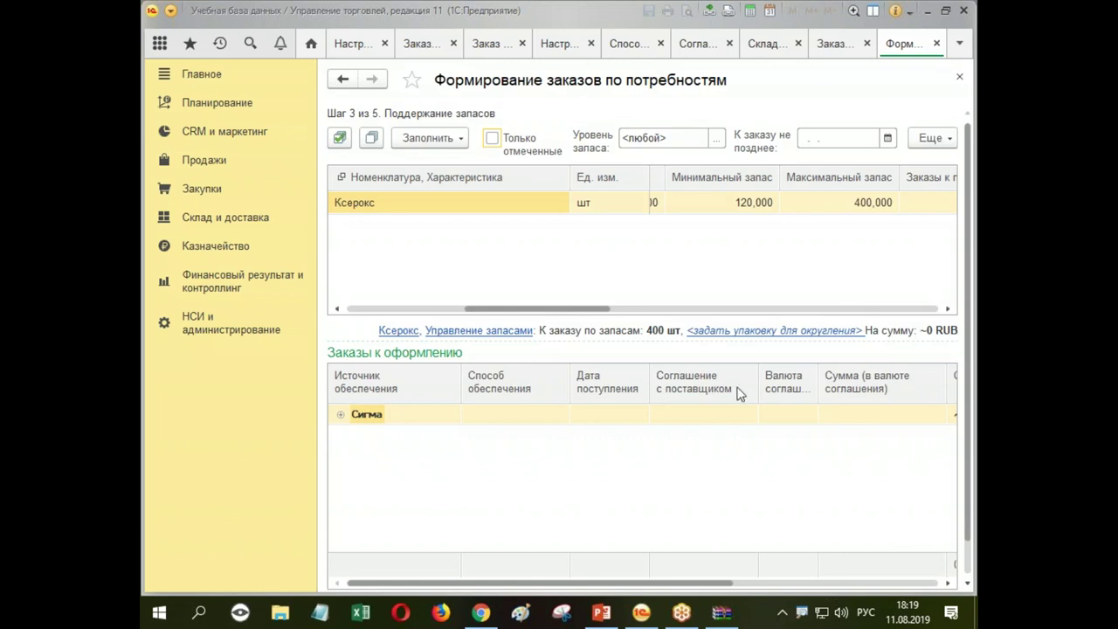
left_click(760, 333)
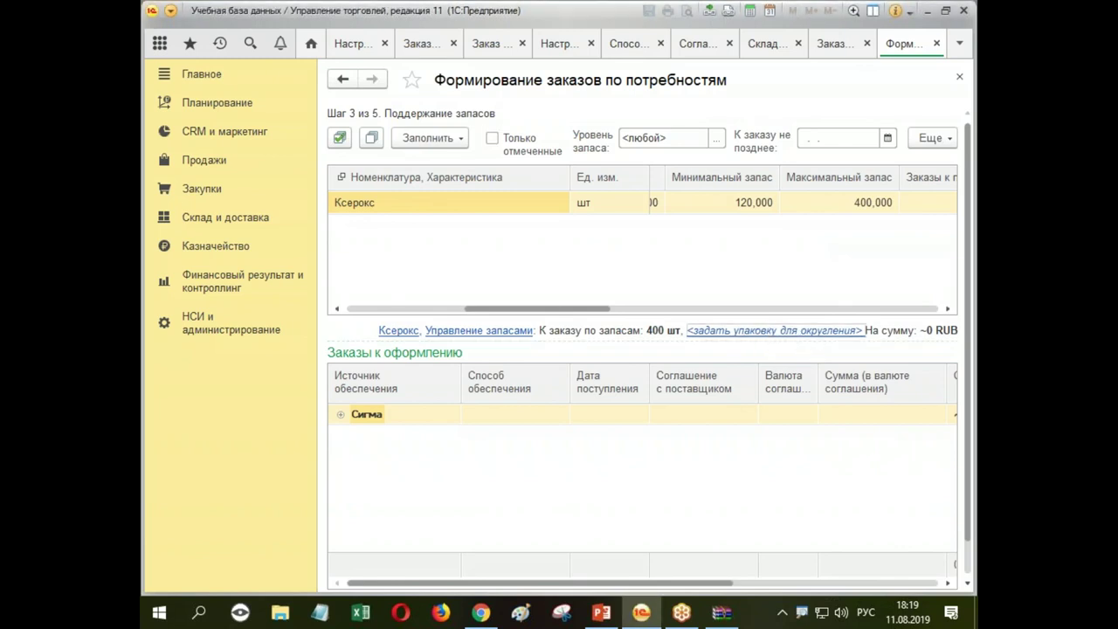
double_click(475, 173)
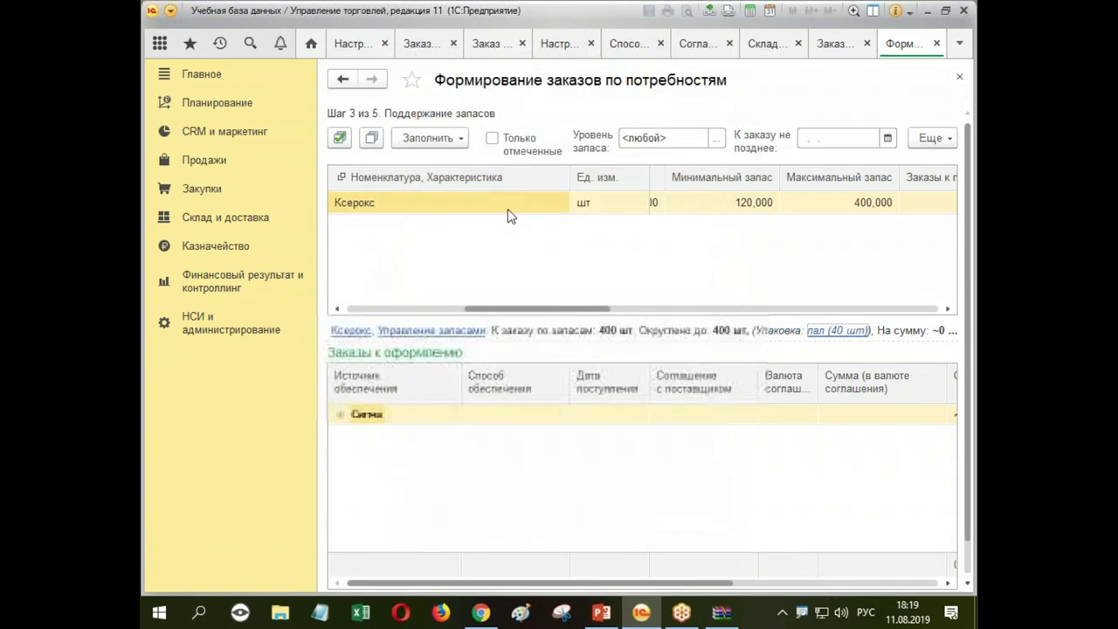